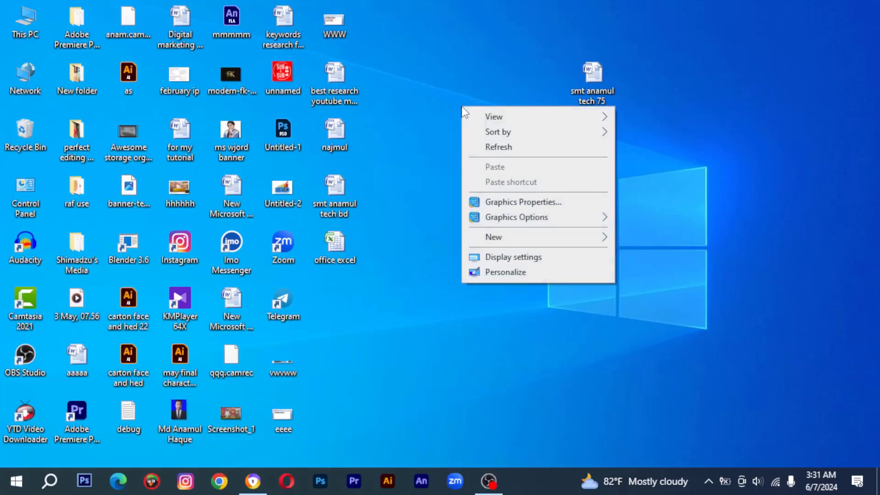
click(493, 147)
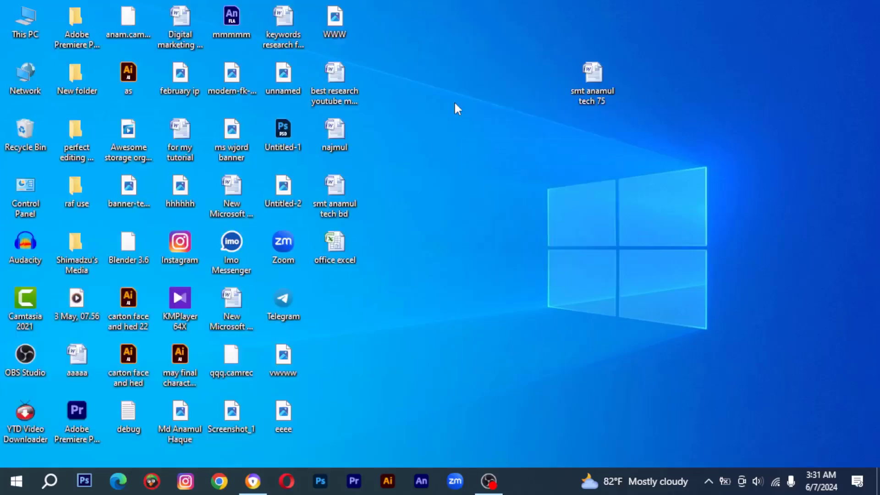
right_click(455, 103)
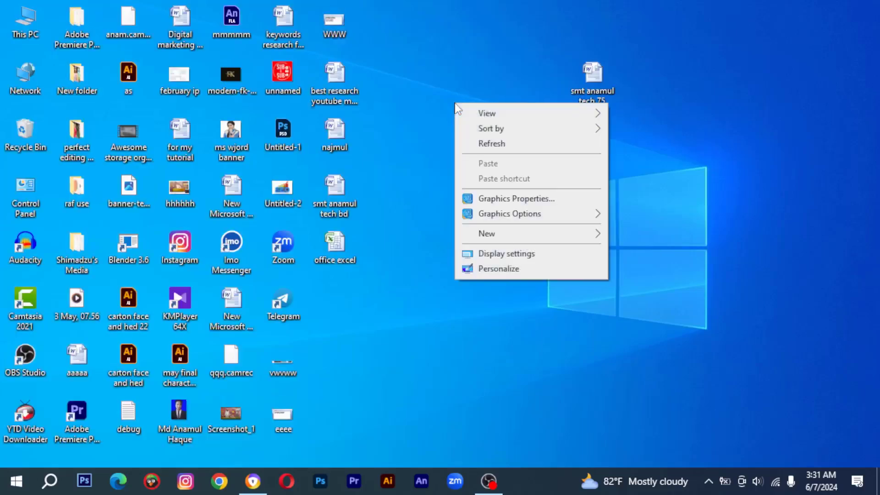
click(486, 145)
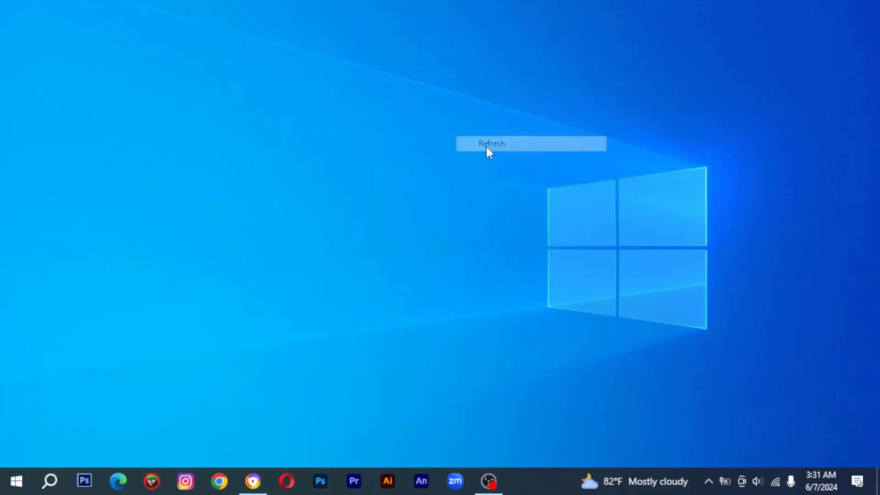
right_click(456, 108)
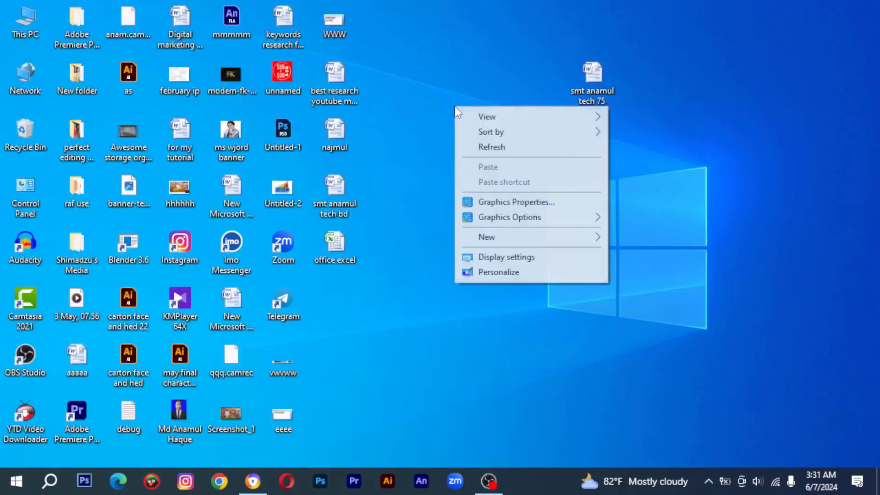
click(491, 150)
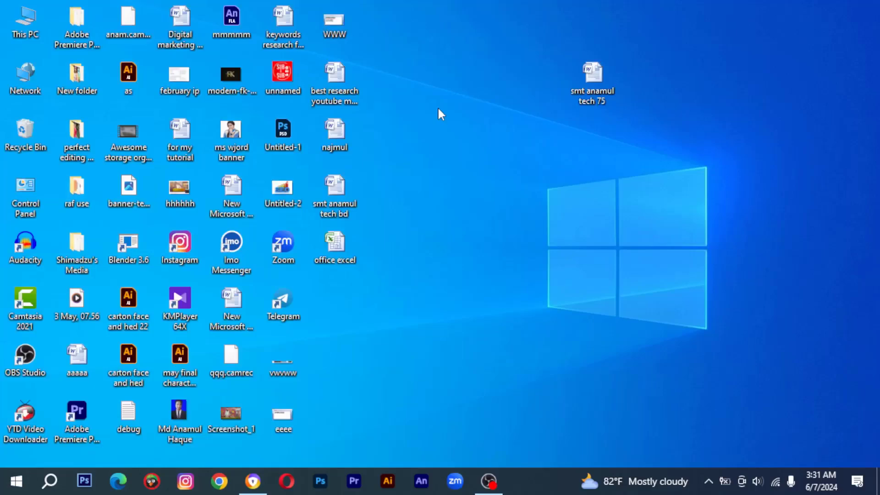
right_click(439, 110)
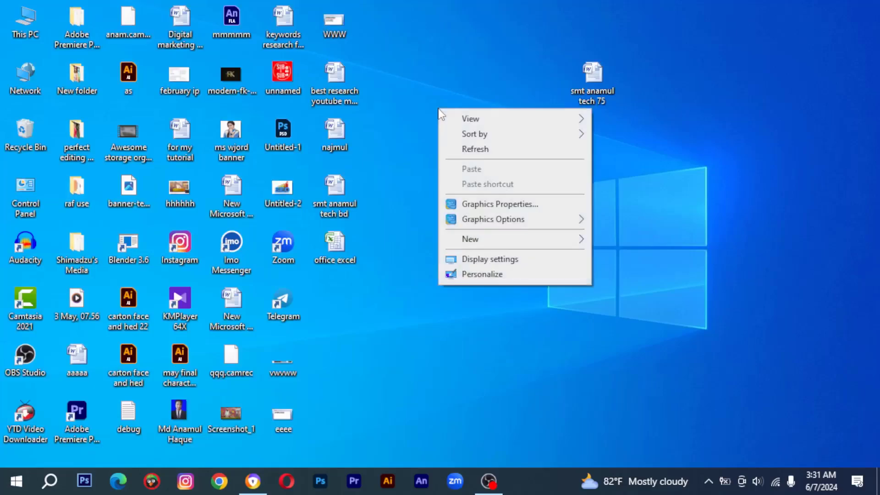
click(476, 149)
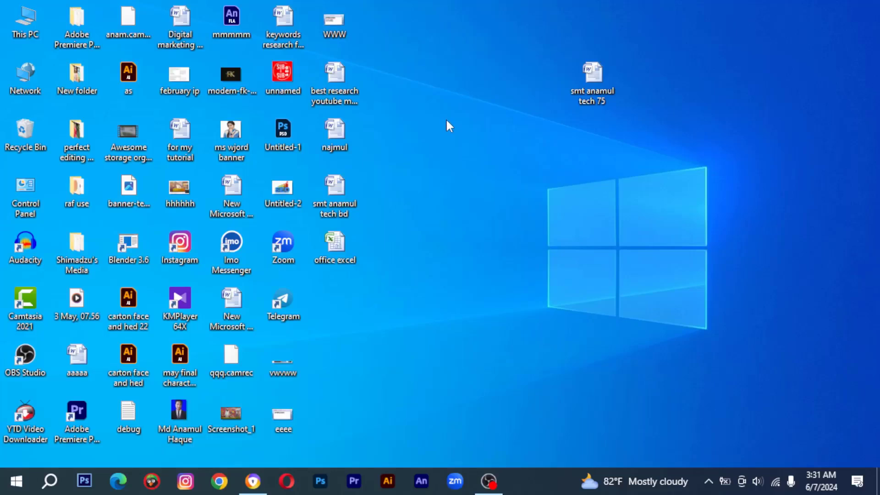
Switch to the browser, look through the YouTube channel's banner and latest videos, and minimize the browser window.
click(253, 481)
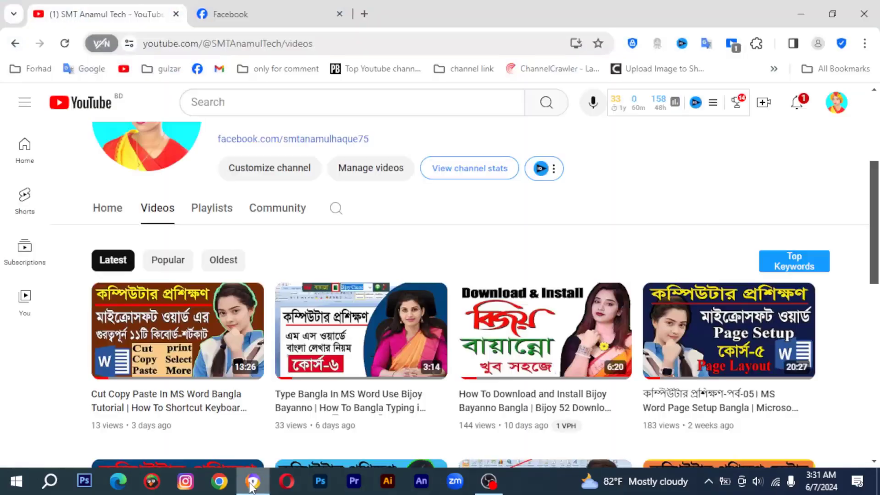
scroll(295, 202, up, 5)
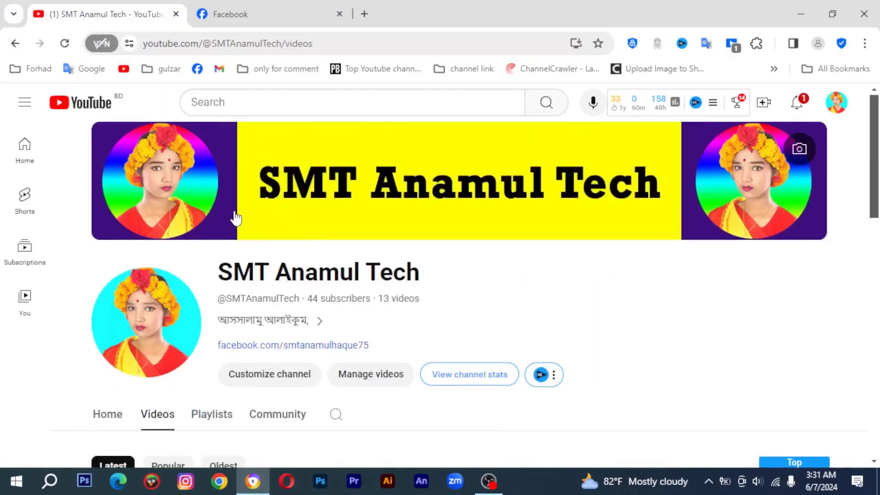
scroll(333, 248, down, 5)
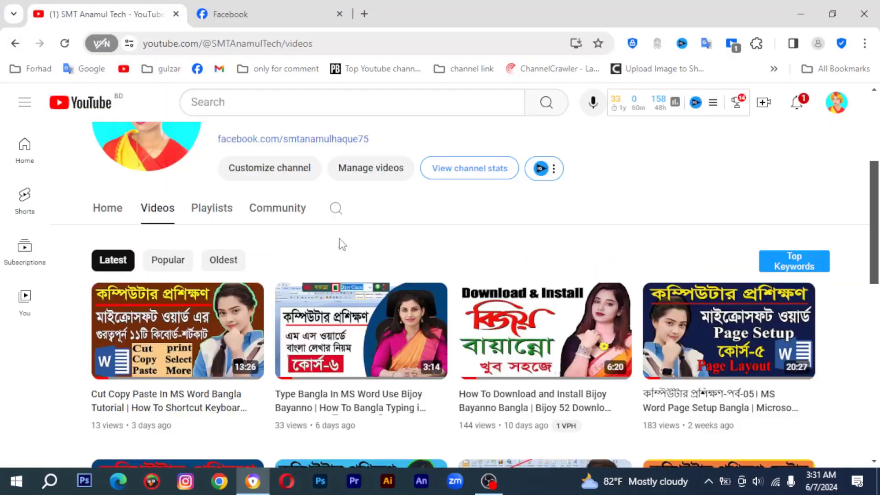
scroll(427, 327, down, 5)
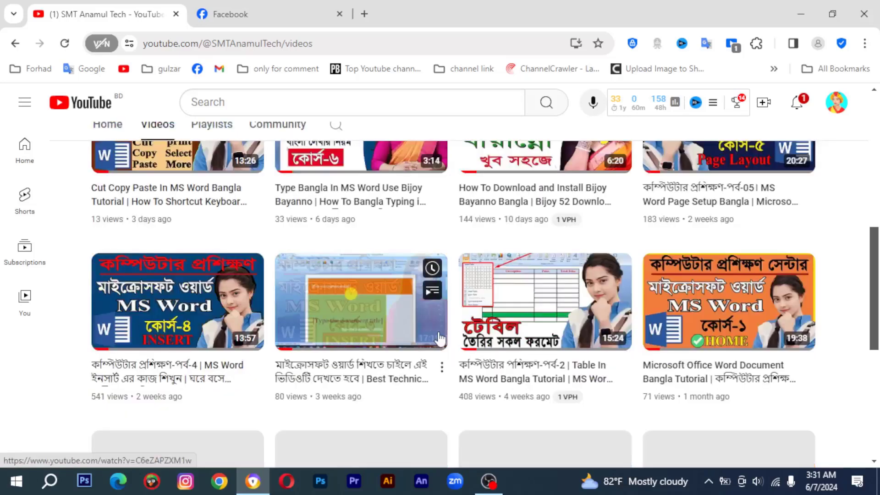
scroll(369, 318, up, 3)
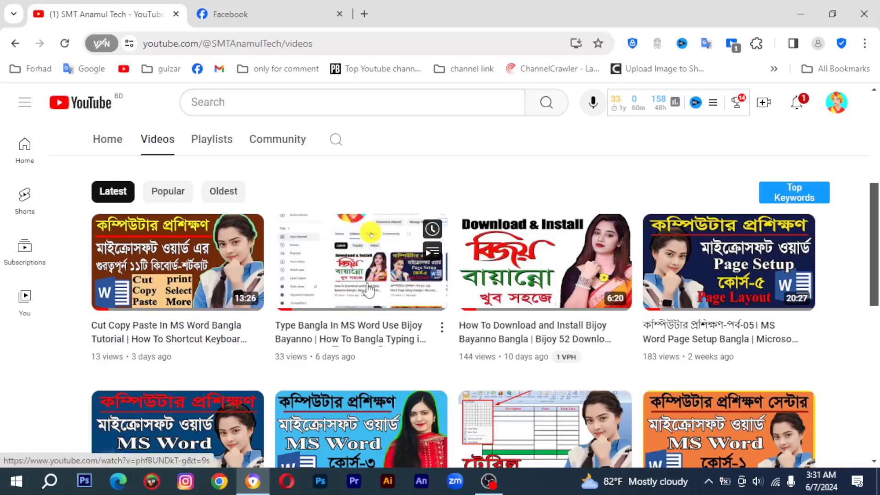
click(794, 18)
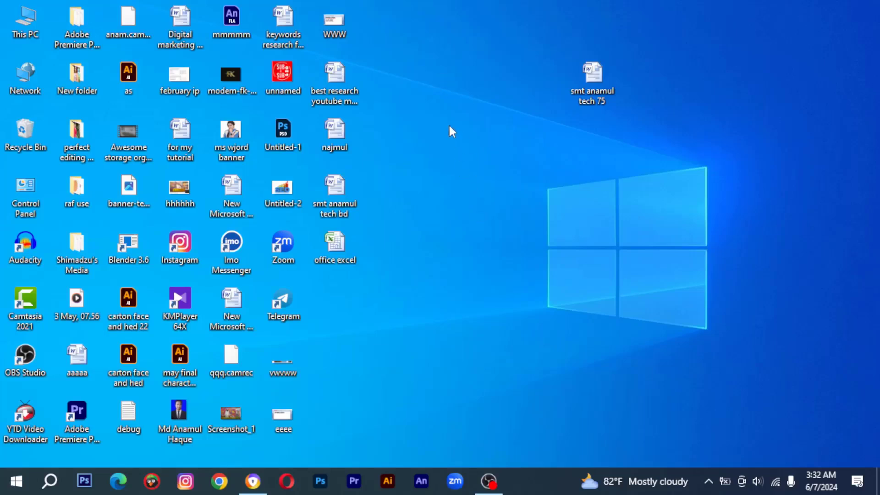
right_click(458, 98)
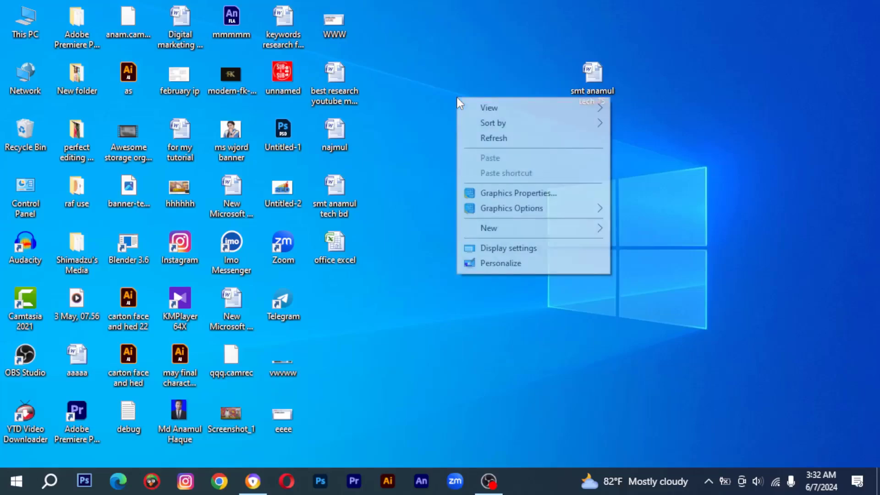
click(487, 137)
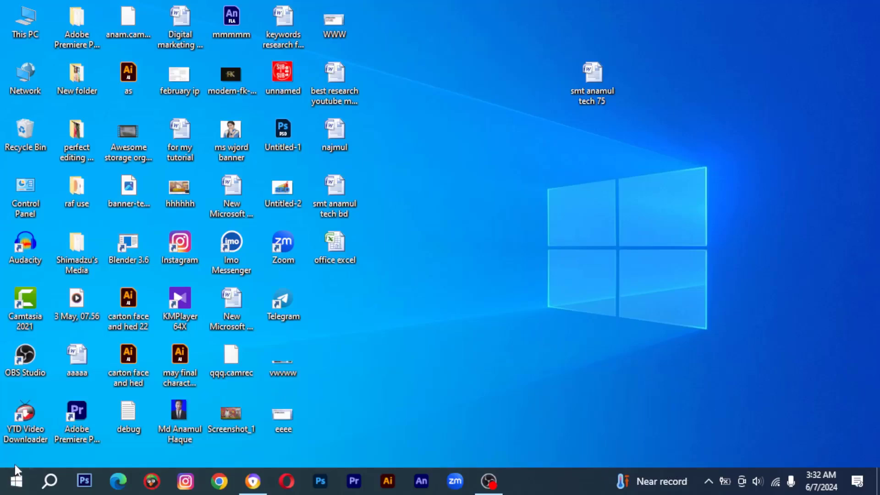
Create a new Microsoft Office Excel Worksheet on the desktop and keep its default name.
right_click(501, 133)
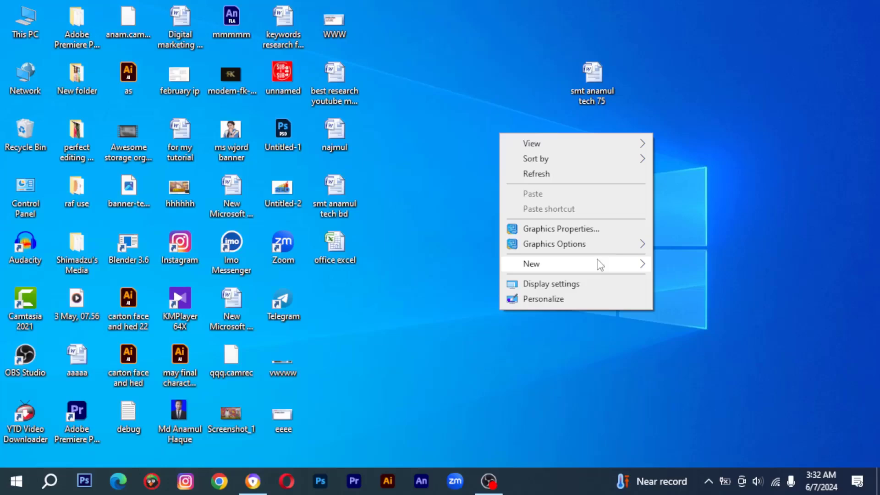
mouse_move(600, 265)
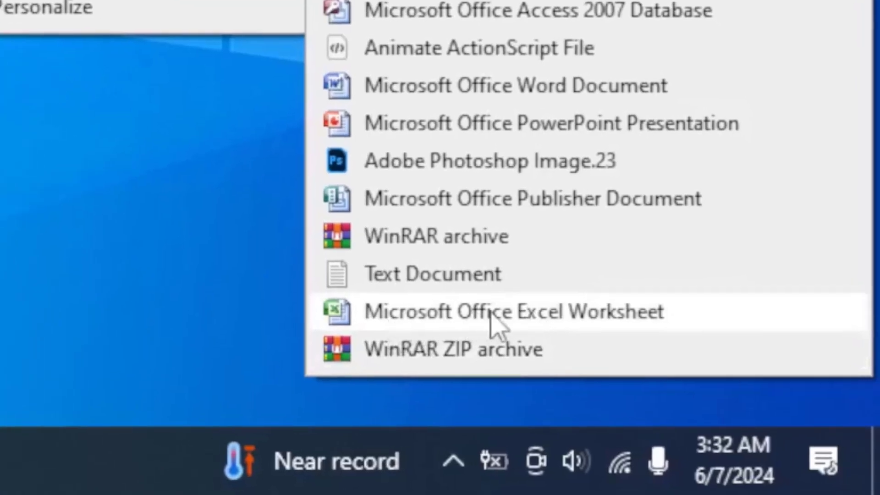
click(490, 312)
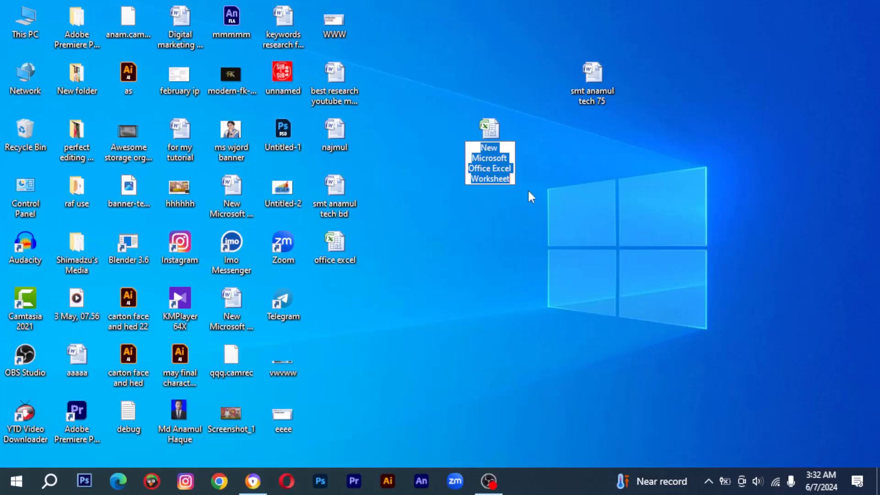
key(Return)
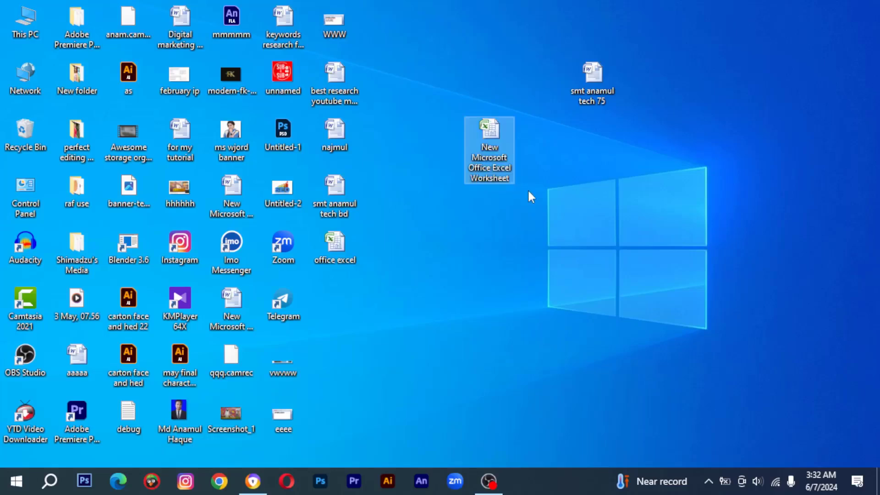
Open the new worksheet file in Excel, dismiss the document recovery list, and close the workbook without entering data.
double_click(493, 137)
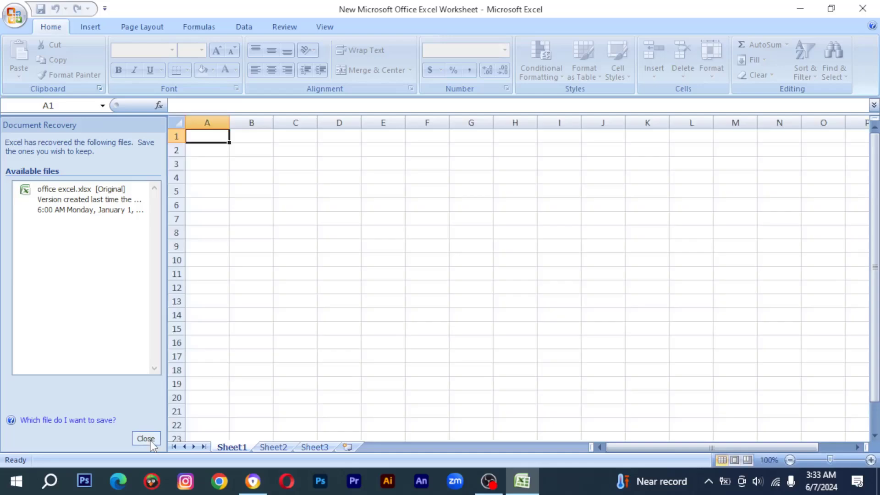
click(148, 441)
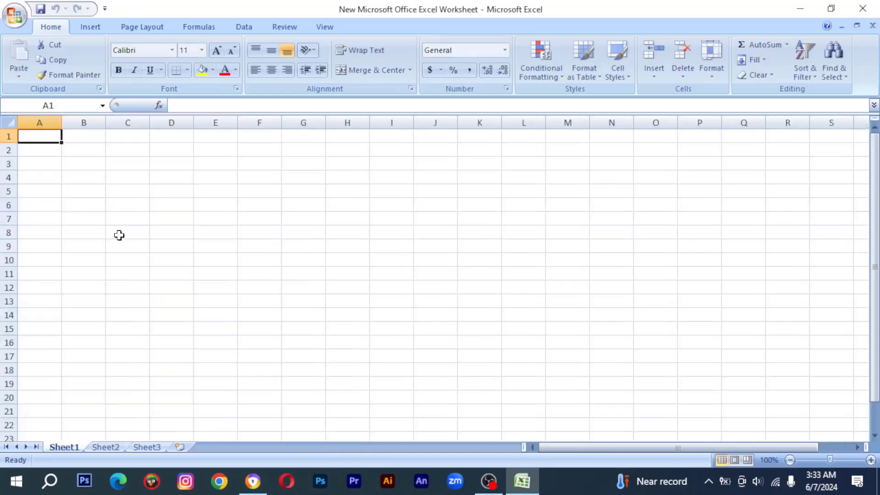
drag(173, 186, 839, 428)
click(465, 157)
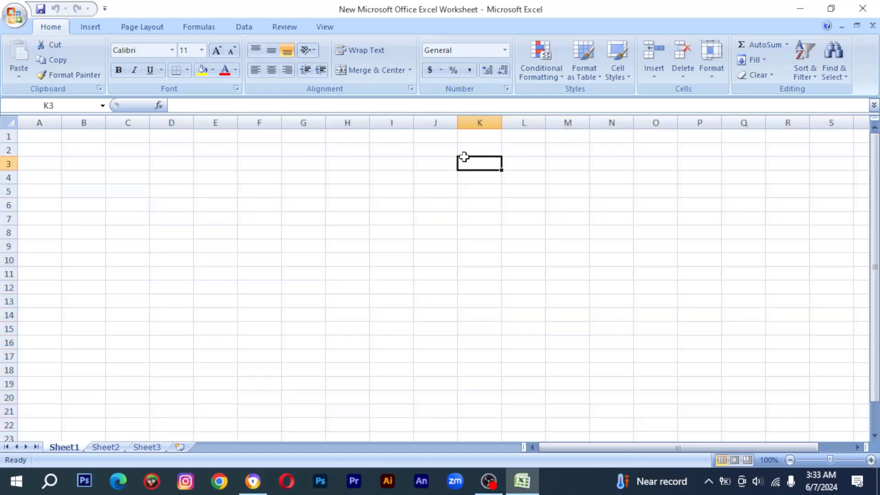
click(876, 13)
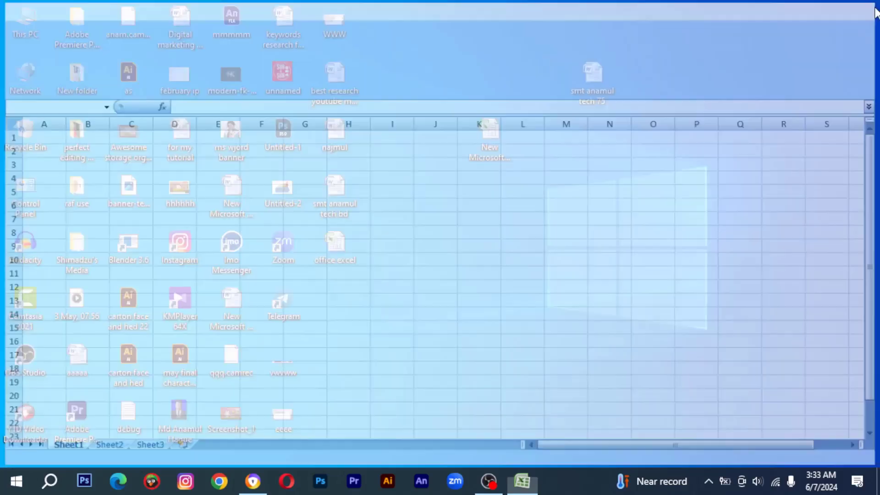
Delete the New Microsoft Office Excel Worksheet file from the desktop.
click(498, 128)
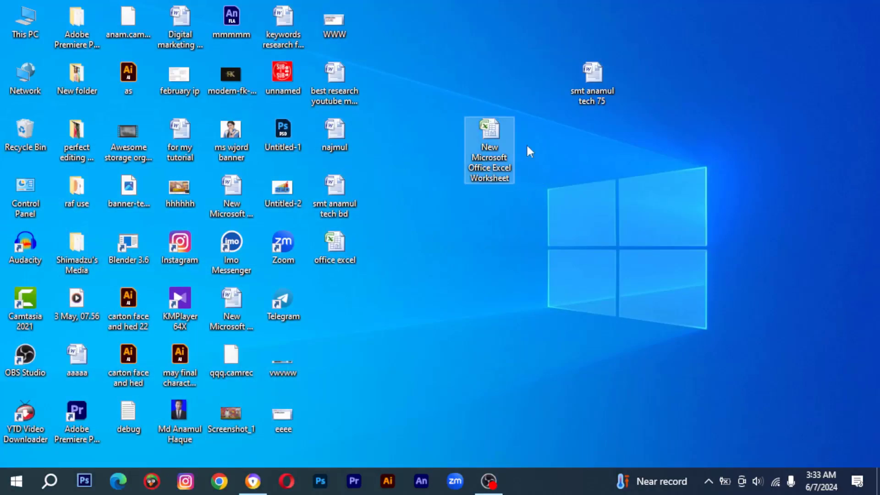
click(501, 244)
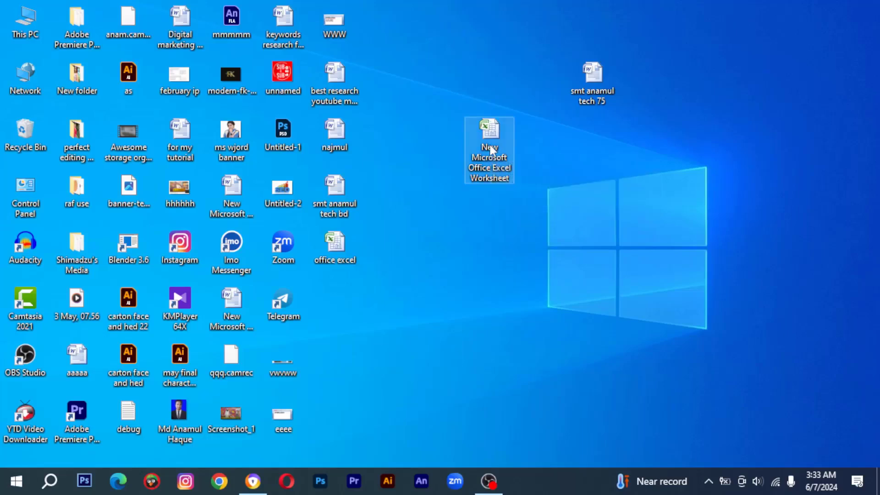
key(Delete)
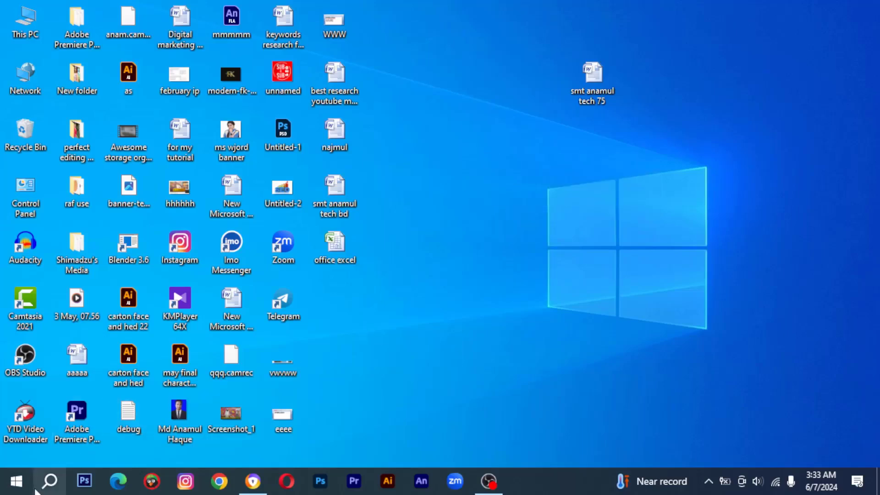
Launch Microsoft Office Excel 2007 from the Microsoft Office folder in the list of installed programs.
click(17, 482)
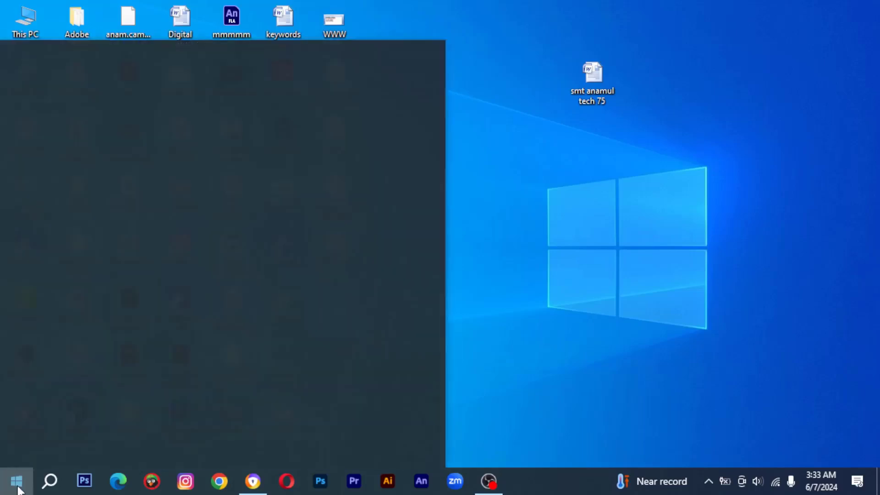
scroll(108, 206, down, 6)
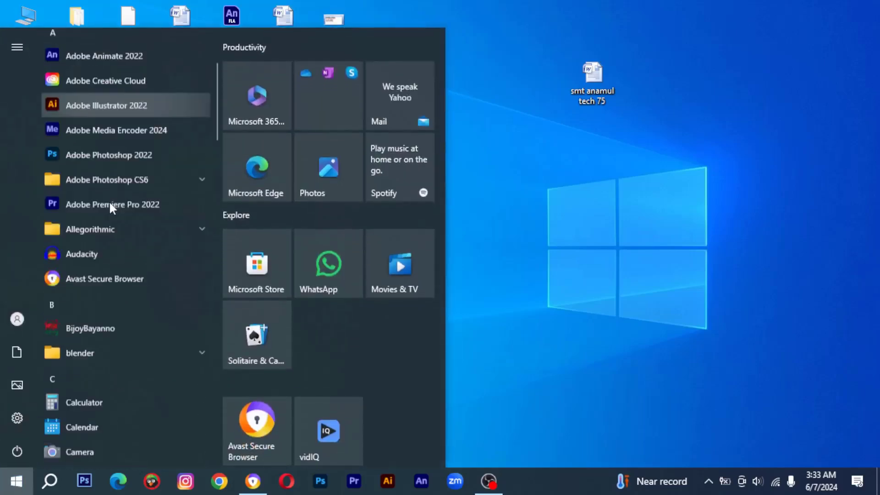
scroll(119, 225, down, 7)
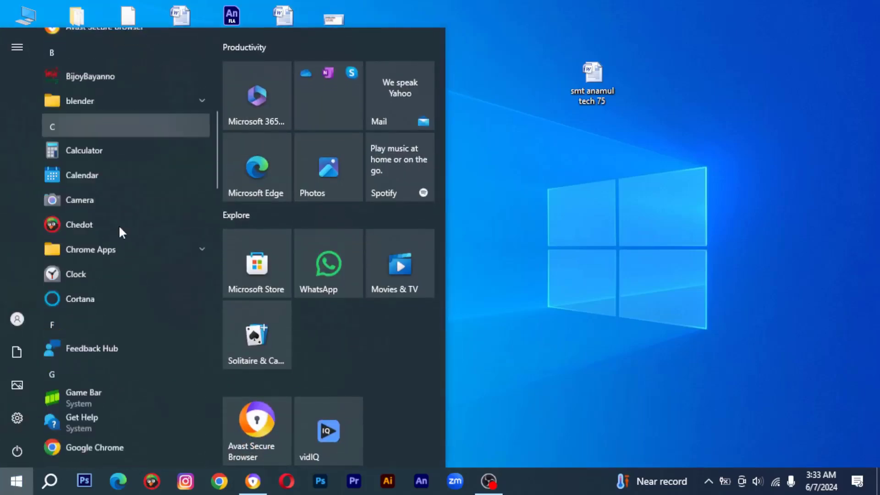
scroll(119, 225, down, 5)
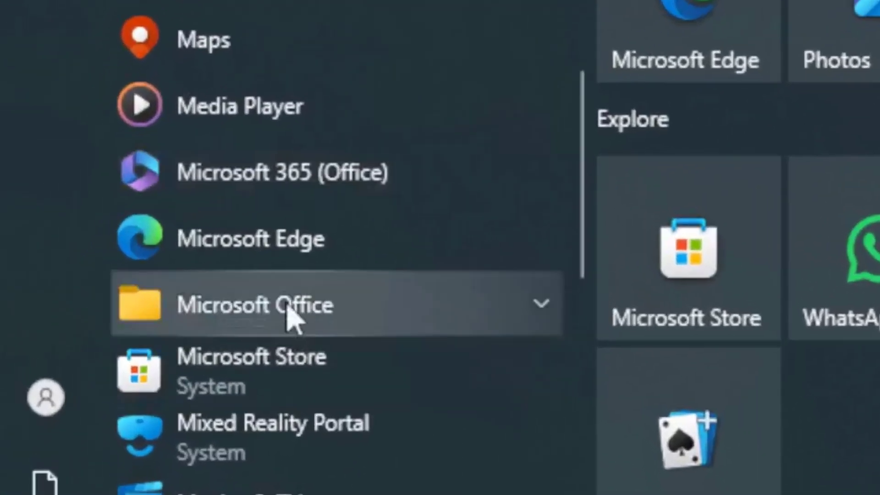
click(279, 307)
scroll(293, 317, down, 5)
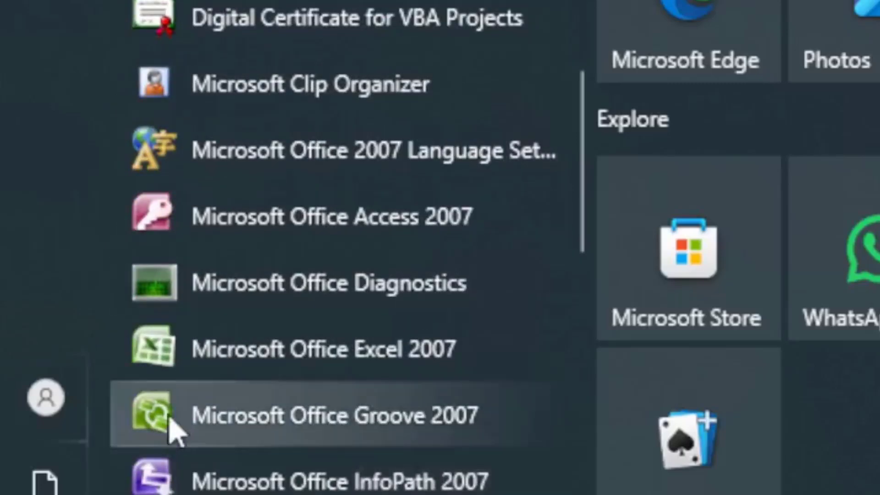
click(420, 360)
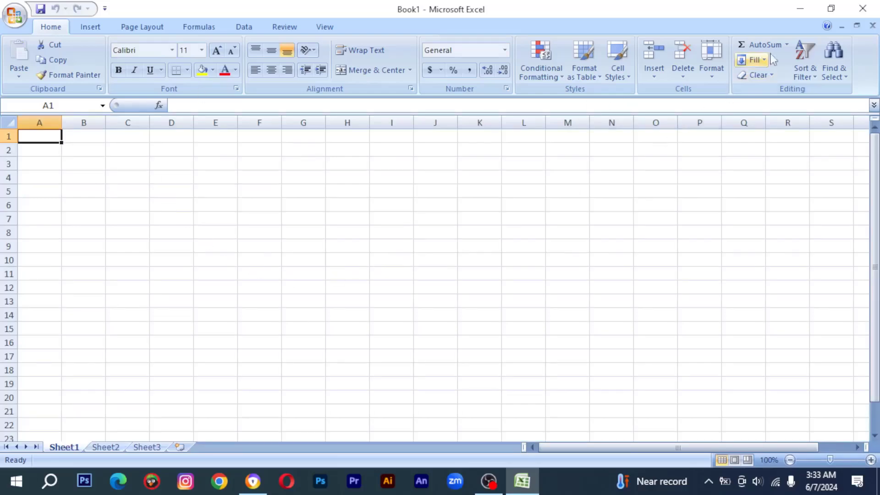
Minimize the blank Excel workbook, restore it, and minimize it again to return to the desktop.
click(800, 8)
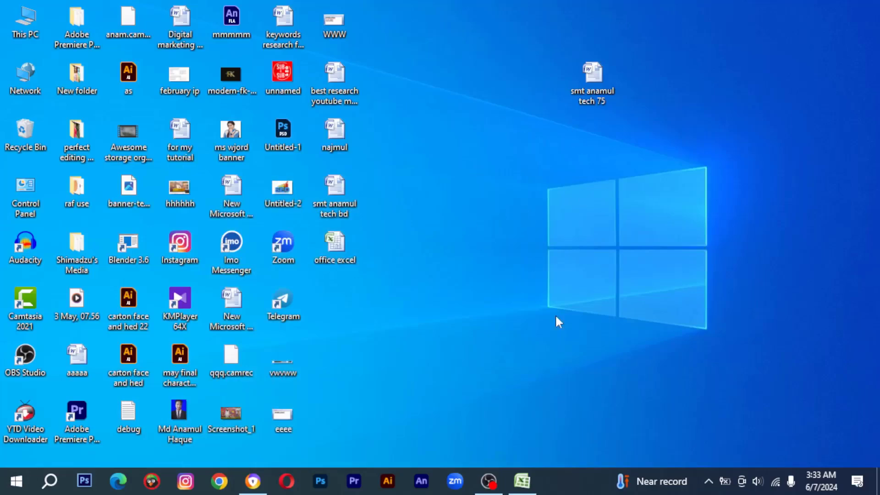
click(522, 481)
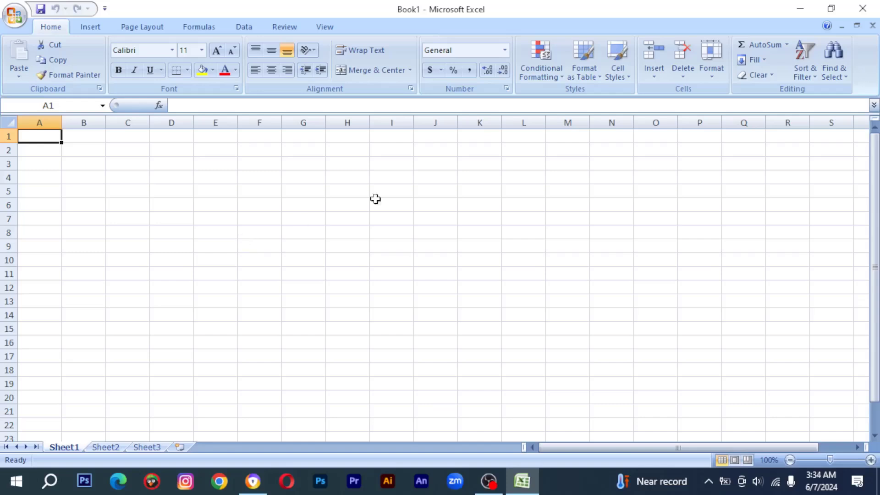
click(808, 6)
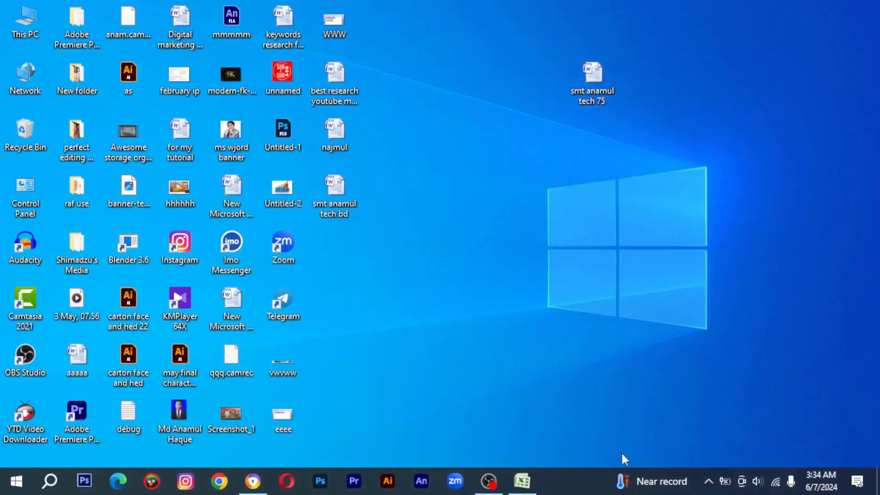
Bring back the blank workbook and save it to the Desktop as an Excel Workbook named Book11.
click(523, 481)
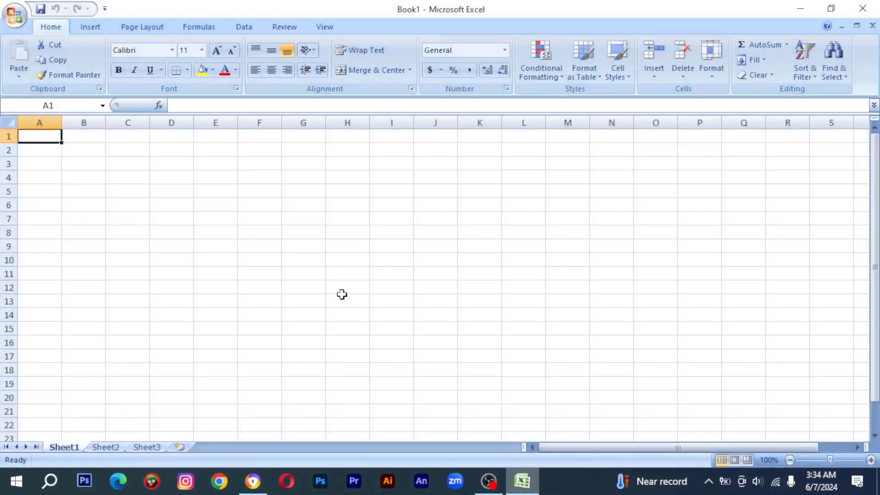
click(246, 224)
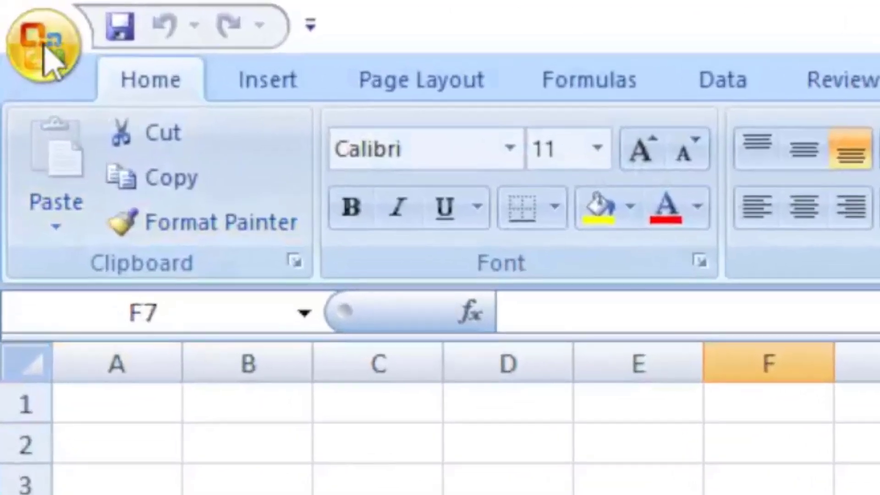
click(51, 46)
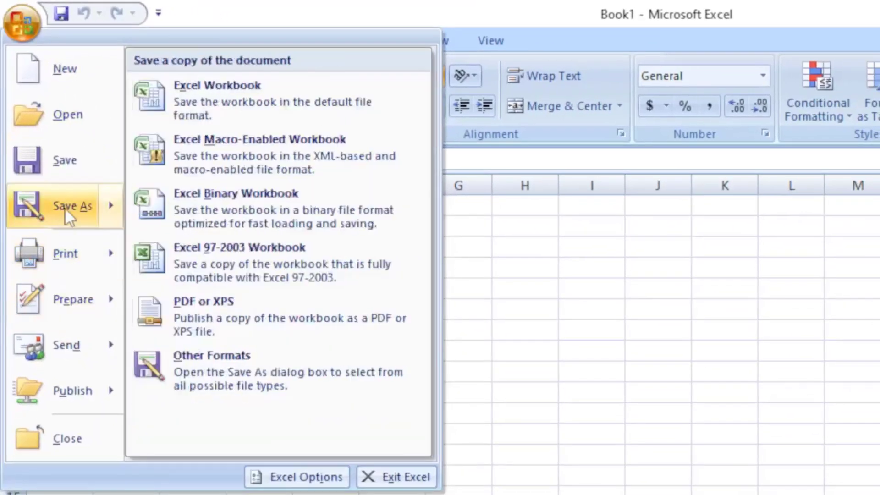
click(65, 209)
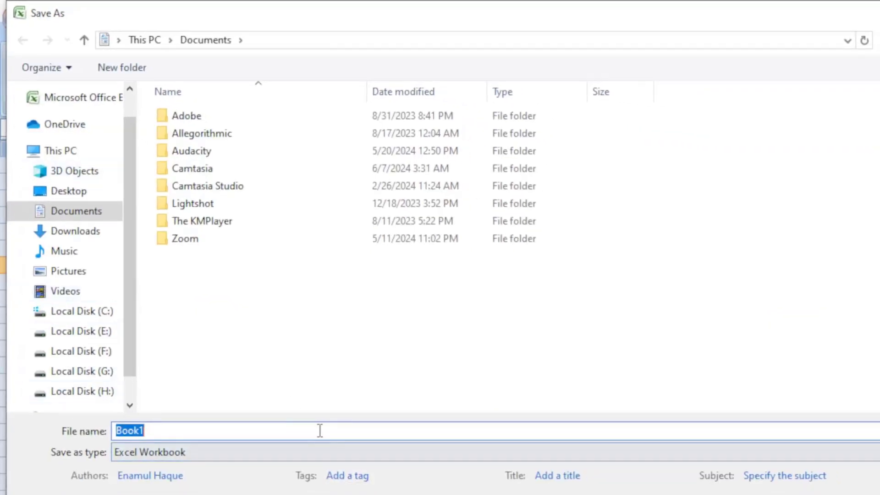
click(163, 432)
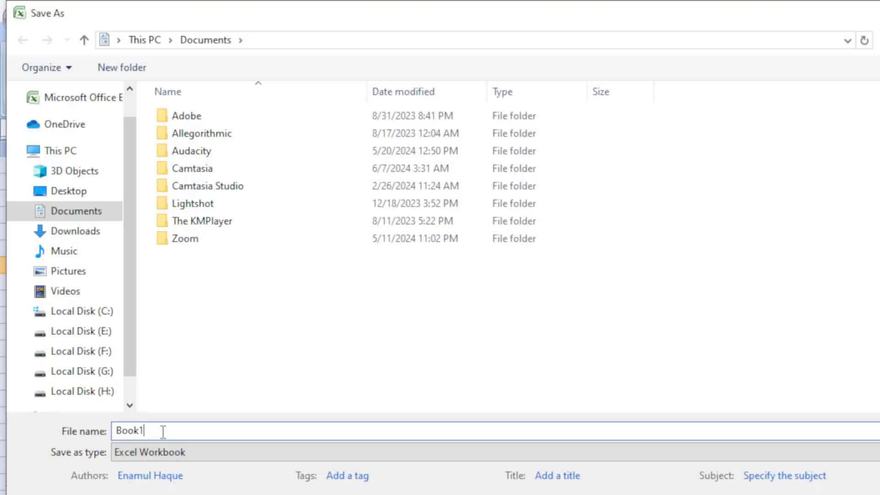
text(1)
scroll(52, 199, down, 1)
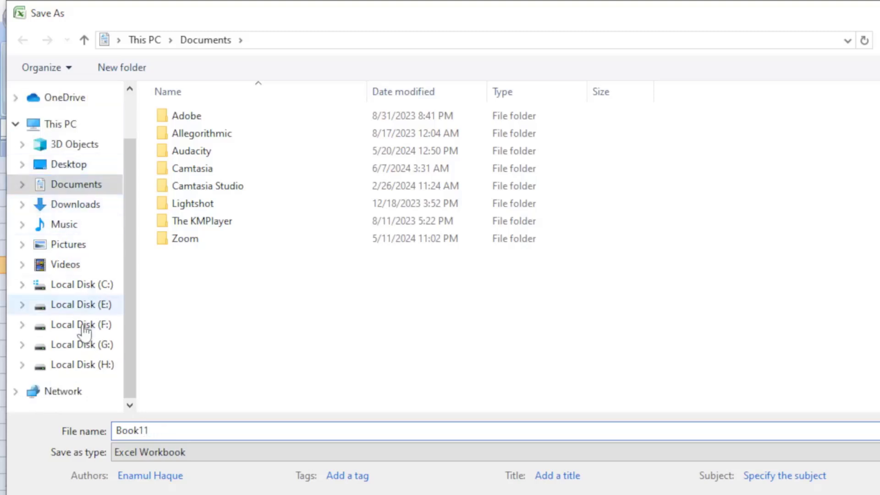
scroll(69, 308, up, 1)
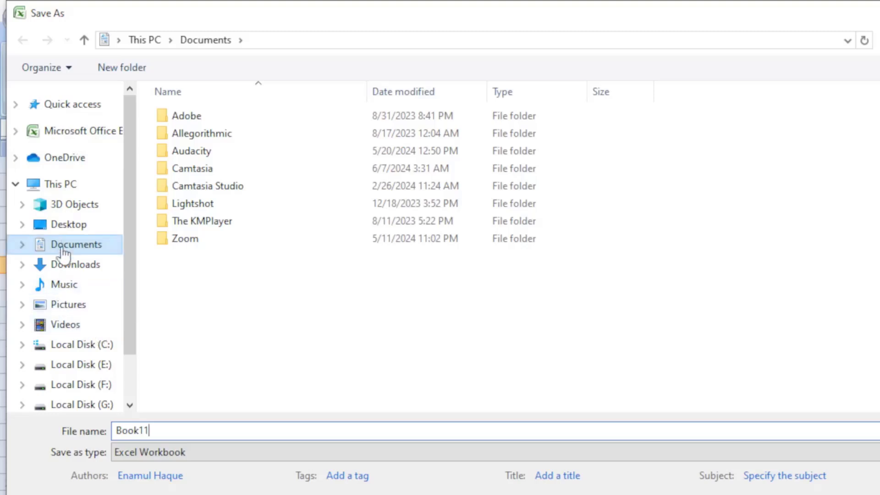
click(70, 229)
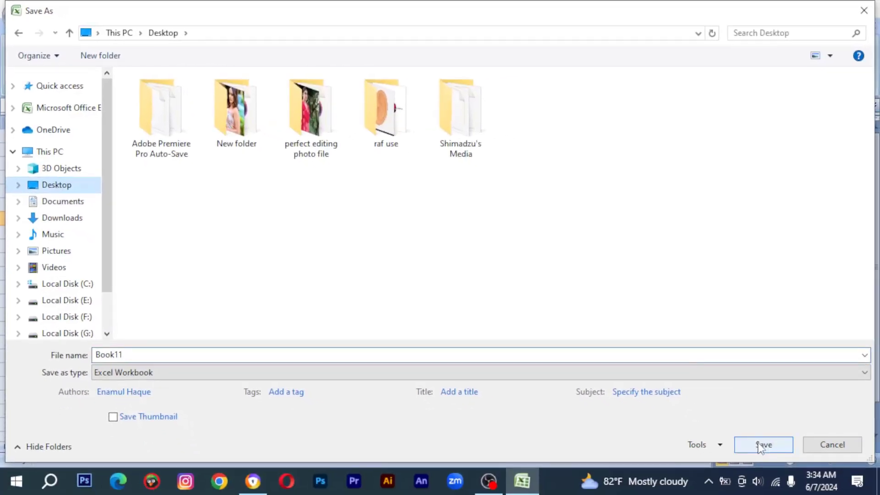
click(764, 445)
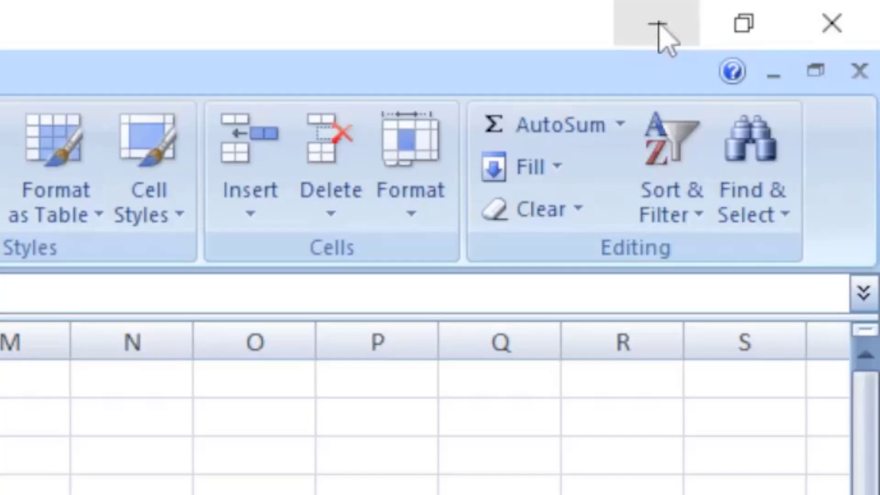
Minimize Book11 to look at its file on the desktop, and restore the workbook window with cell F8 selected.
click(658, 25)
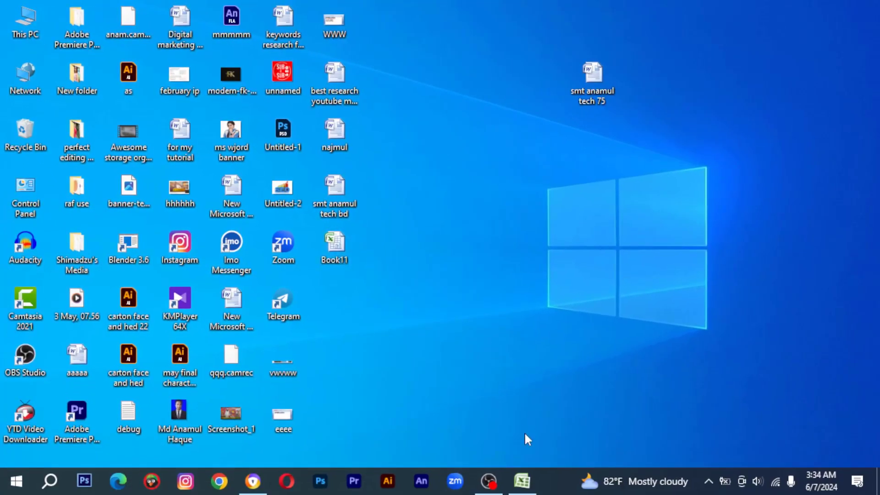
click(523, 481)
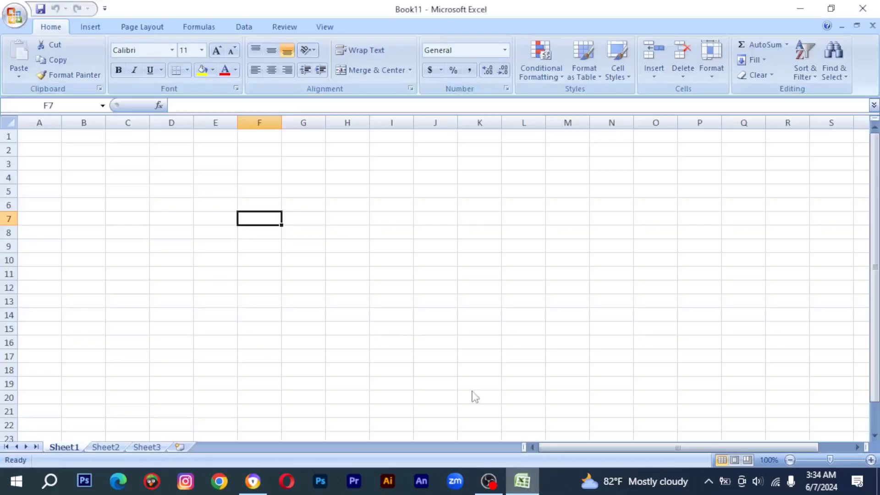
click(271, 232)
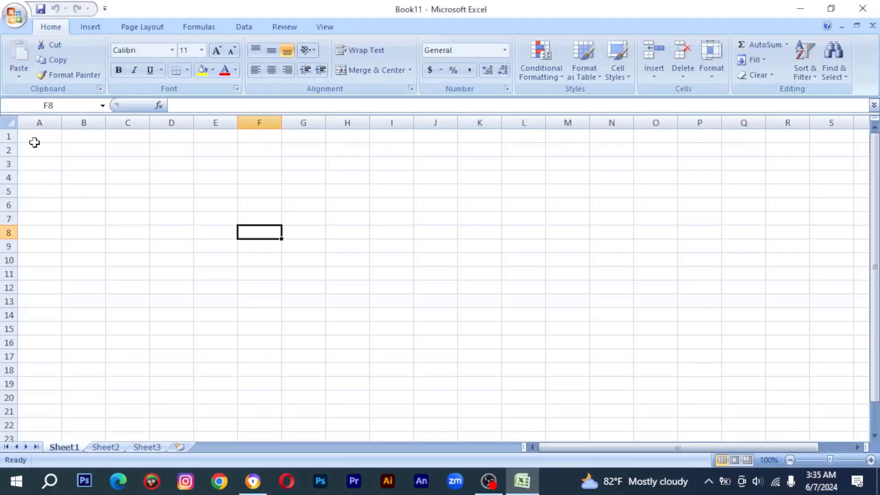
Highlight the cell block A1:M16, and clear the highlight by selecting single cells E8, D7, D5 and E9.
drag(34, 142, 553, 348)
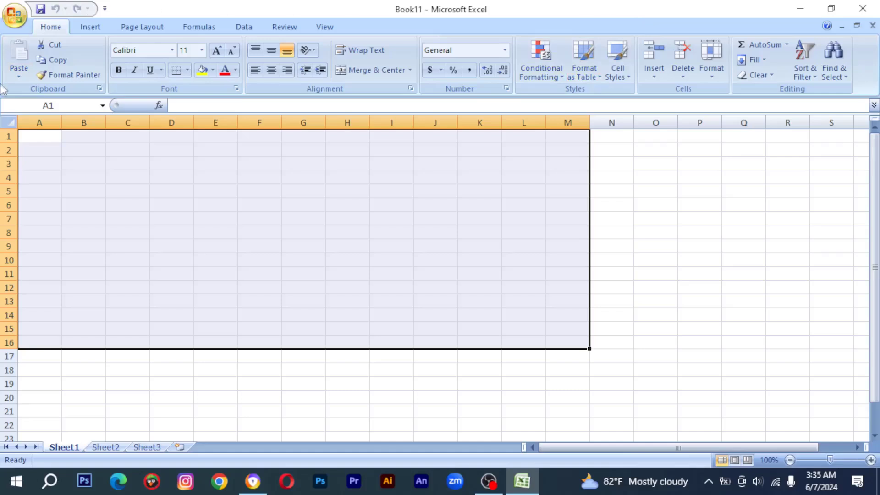
click(220, 234)
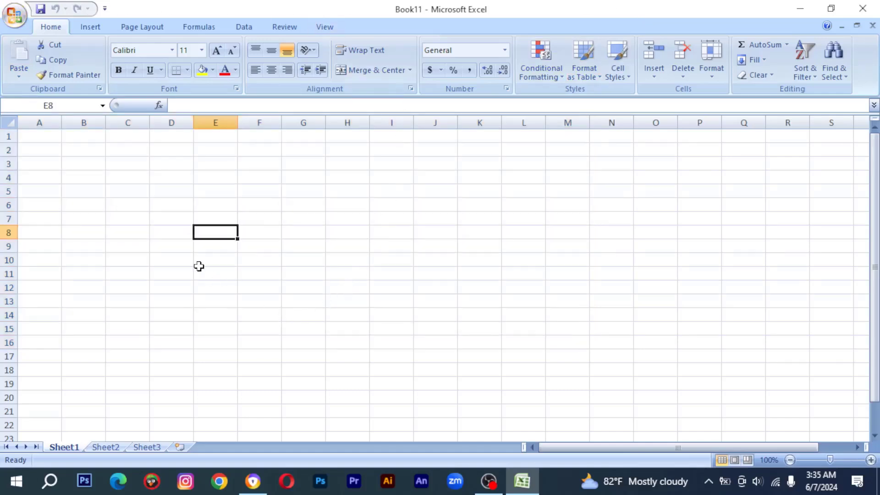
click(164, 215)
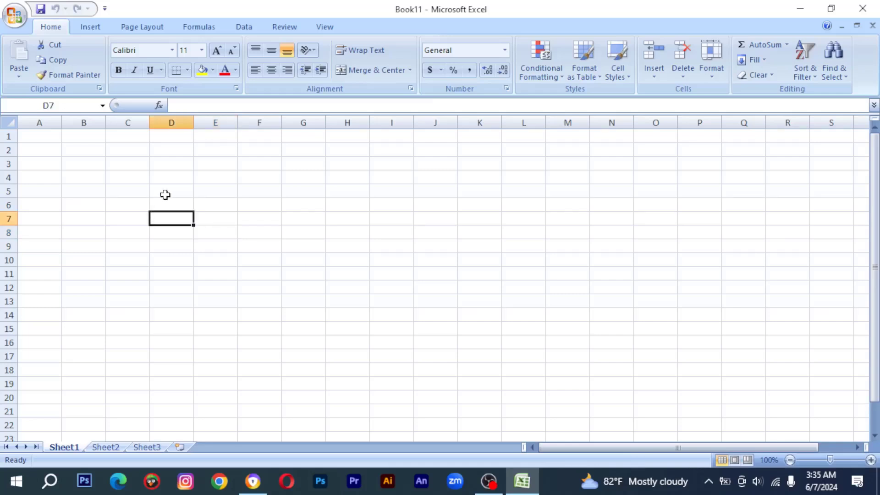
click(165, 195)
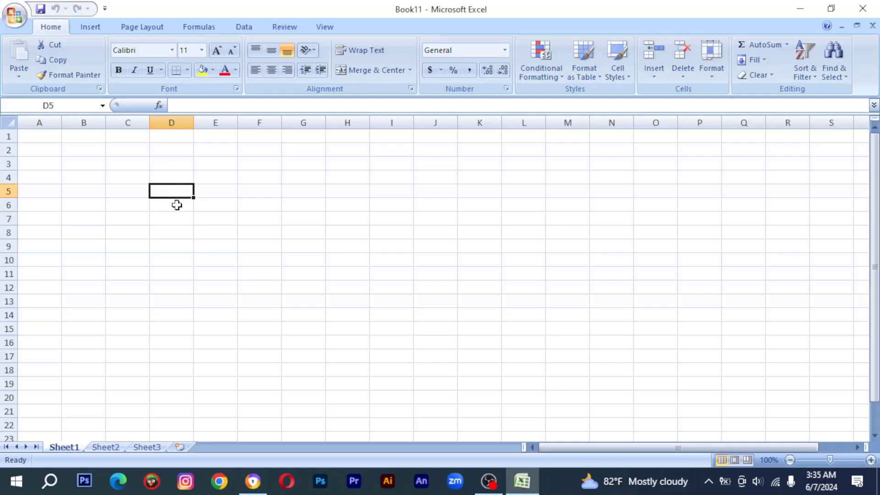
click(208, 246)
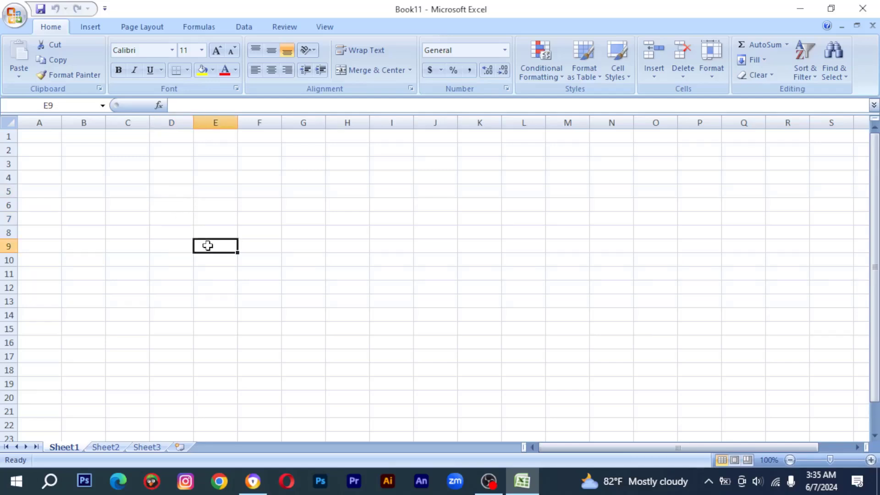
Highlight the cell block A1:S22, select several single cells across the sheet, and highlight A2:Q19 before deselecting it.
drag(39, 133, 814, 424)
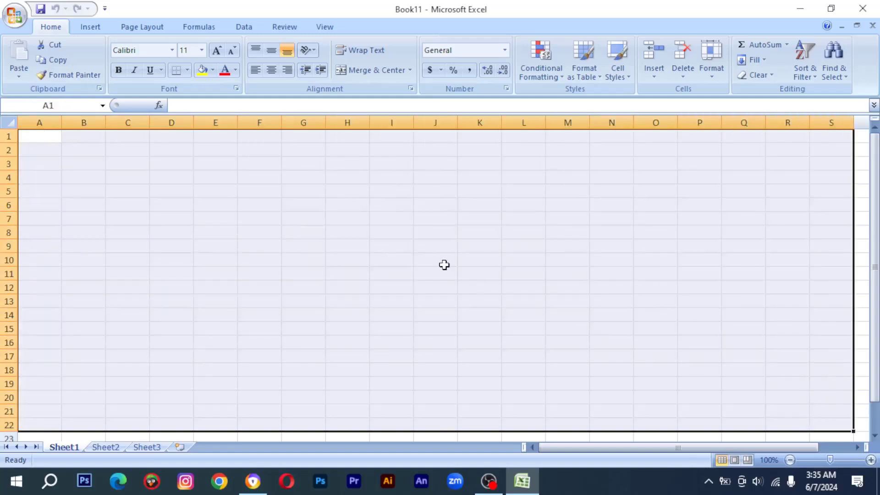
click(444, 266)
click(549, 224)
click(418, 155)
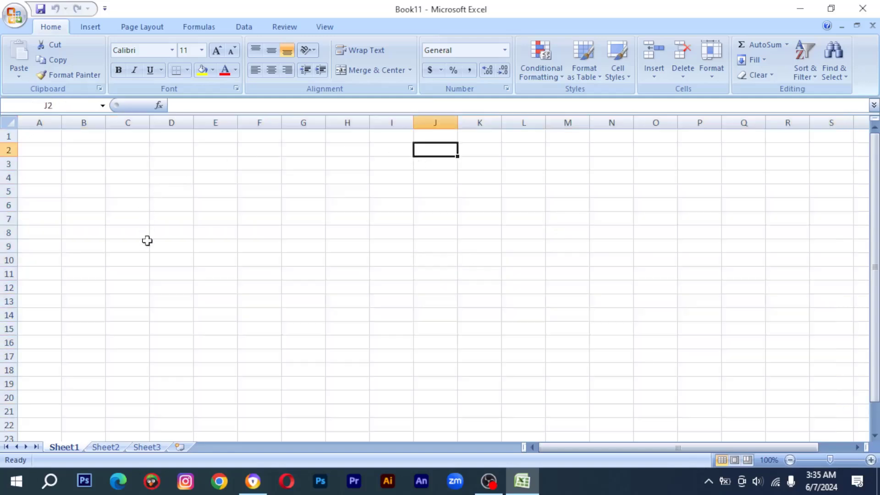
click(367, 221)
click(509, 251)
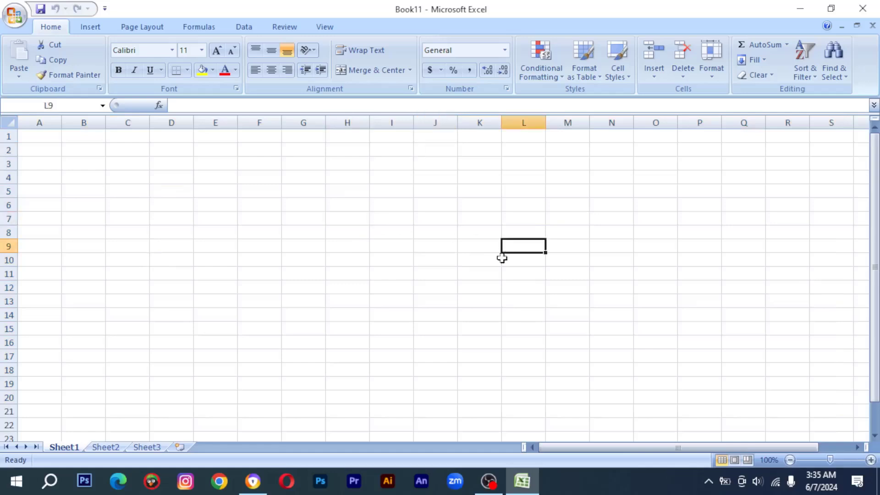
click(388, 275)
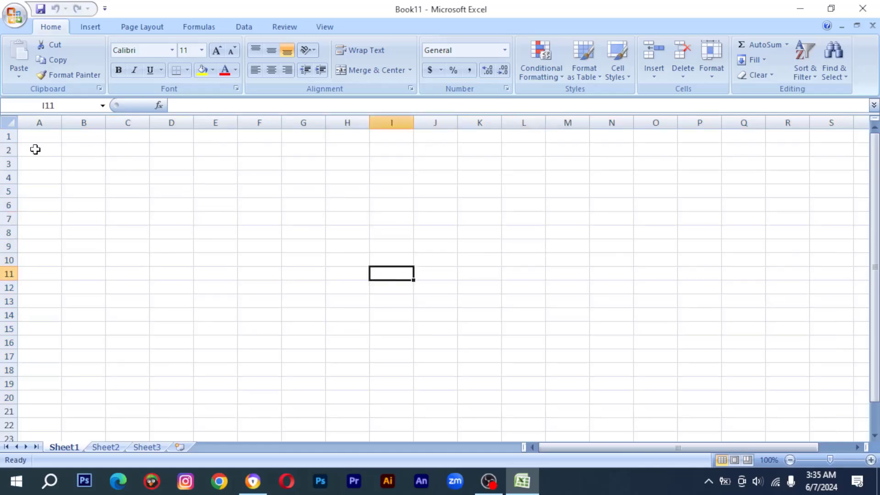
drag(36, 149, 757, 383)
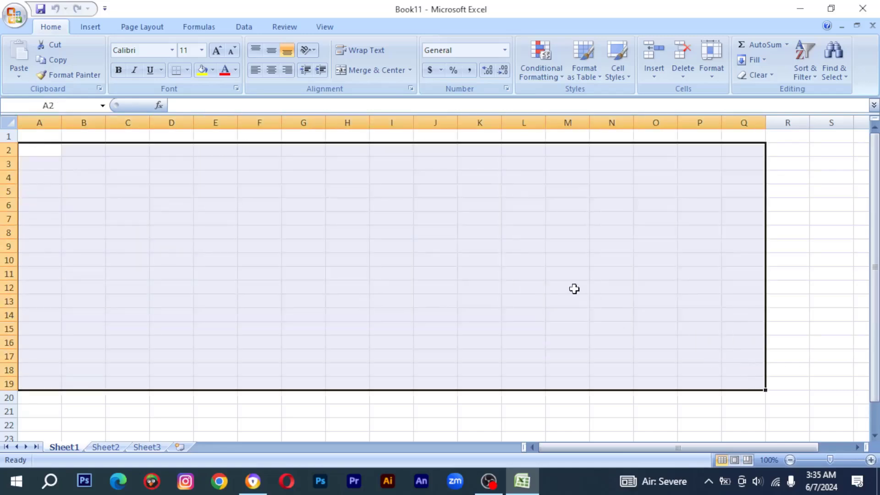
click(568, 288)
Highlight the cells down column A from A1, and the cells across row 5 from A5, ending on cell I10.
click(40, 134)
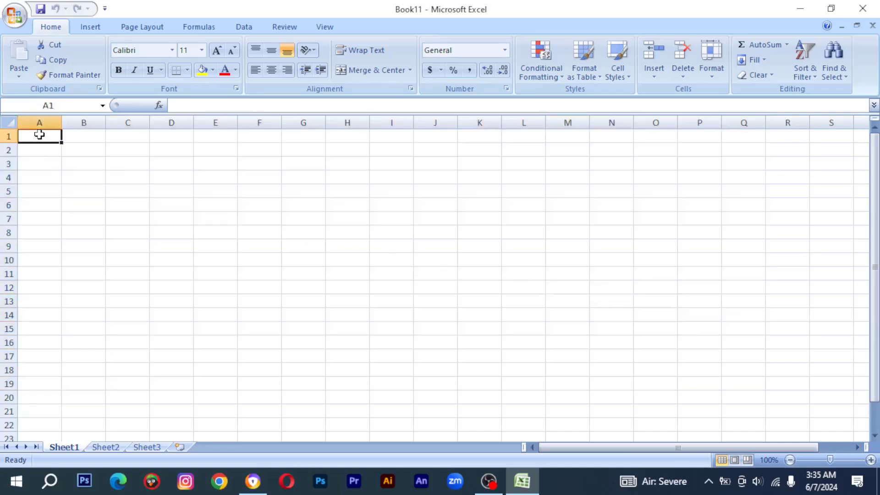
drag(39, 135, 35, 395)
click(44, 188)
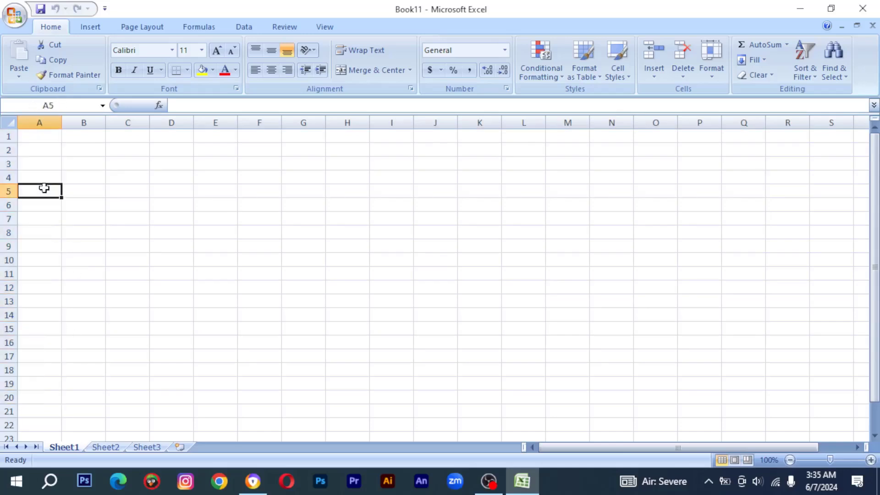
drag(44, 188, 581, 196)
click(376, 263)
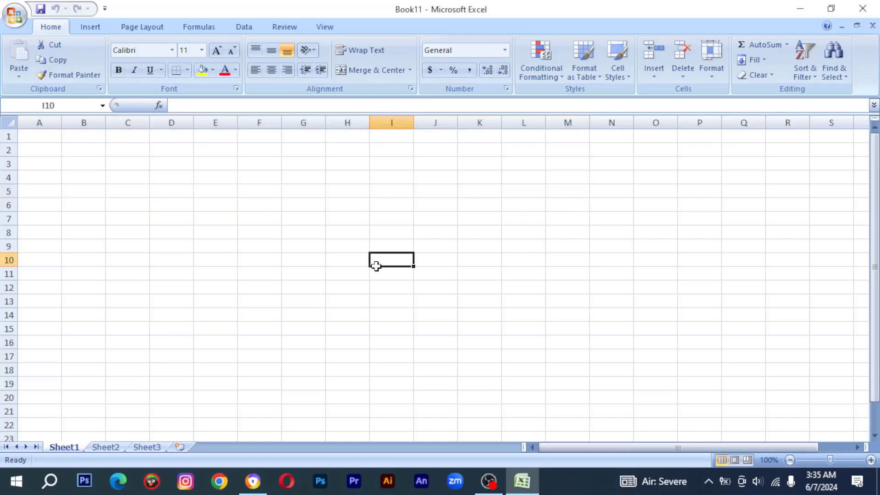
Select cell D7, and move the selection cell by cell along row 5 from B5 to G5.
click(184, 218)
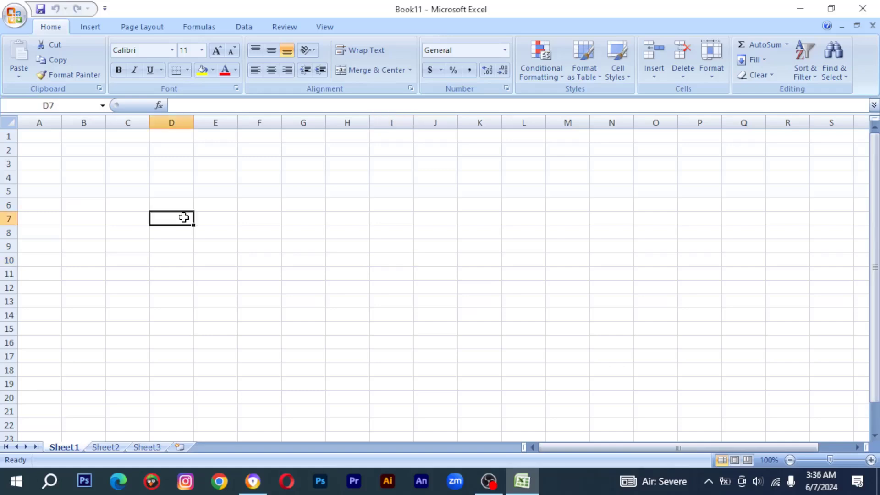
click(91, 195)
click(142, 190)
click(174, 188)
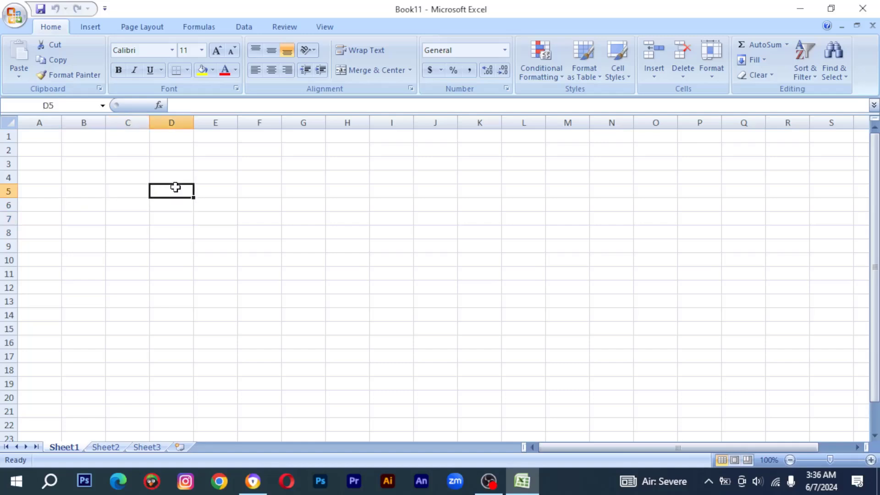
click(205, 190)
click(271, 192)
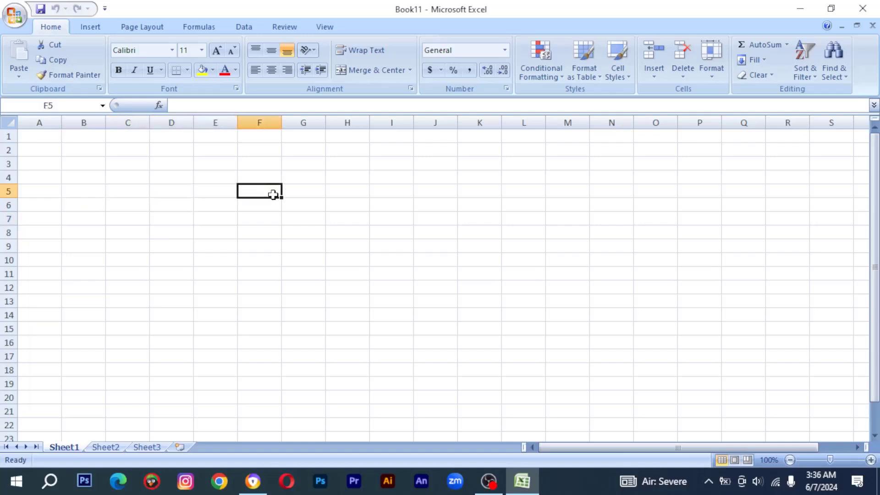
click(311, 188)
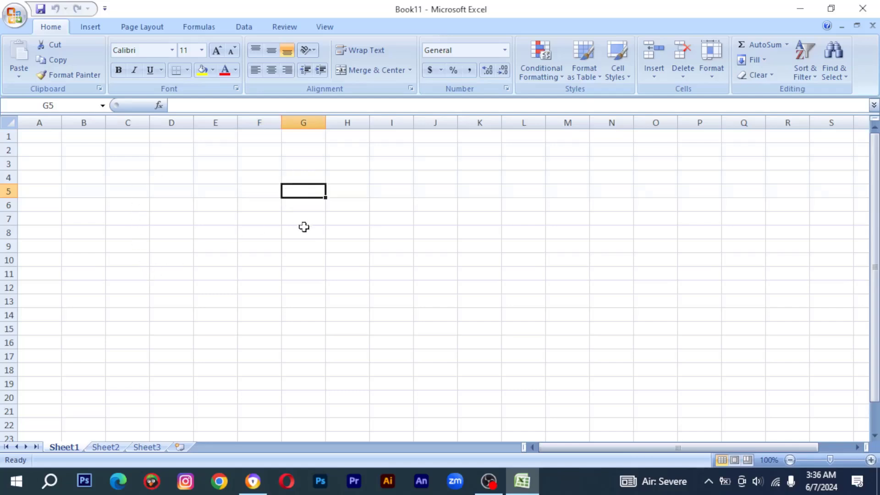
Move the selection along row 5 from F5 to J5, and highlight a run of cells down column E before selecting F15.
click(268, 191)
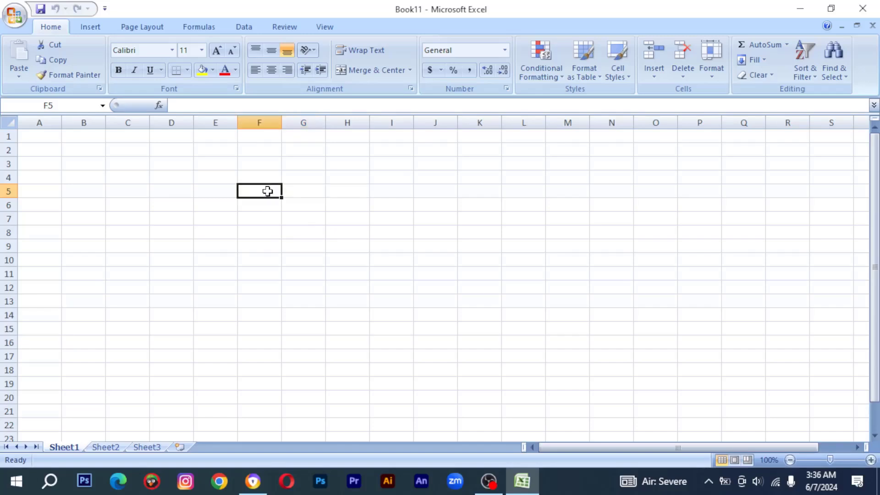
click(290, 192)
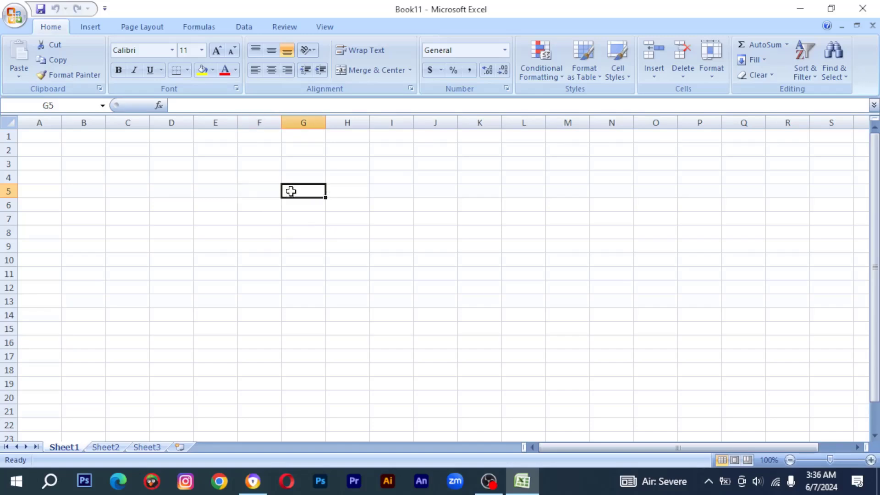
click(351, 193)
click(397, 197)
click(436, 197)
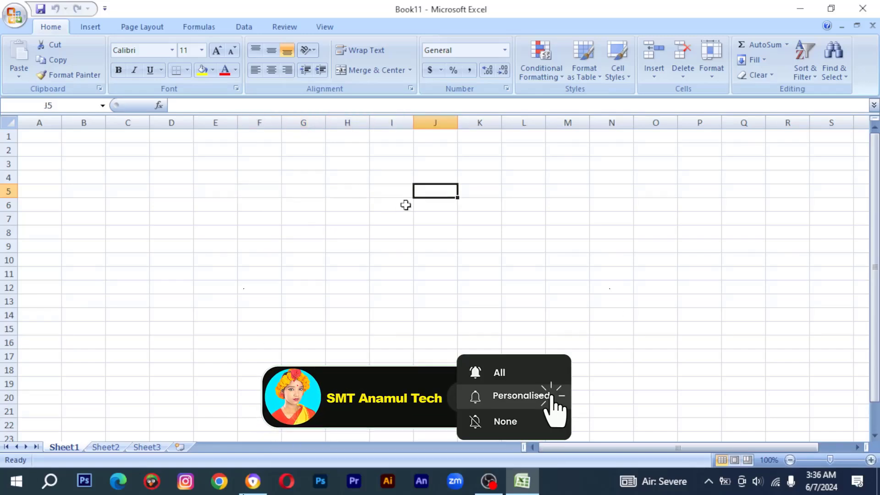
drag(223, 243, 218, 403)
click(269, 334)
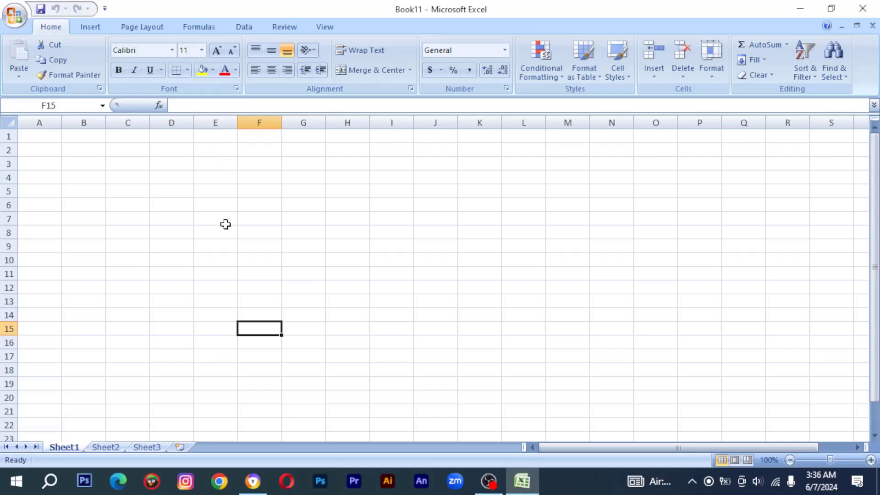
Enter the value 700 in cell E4.
click(220, 180)
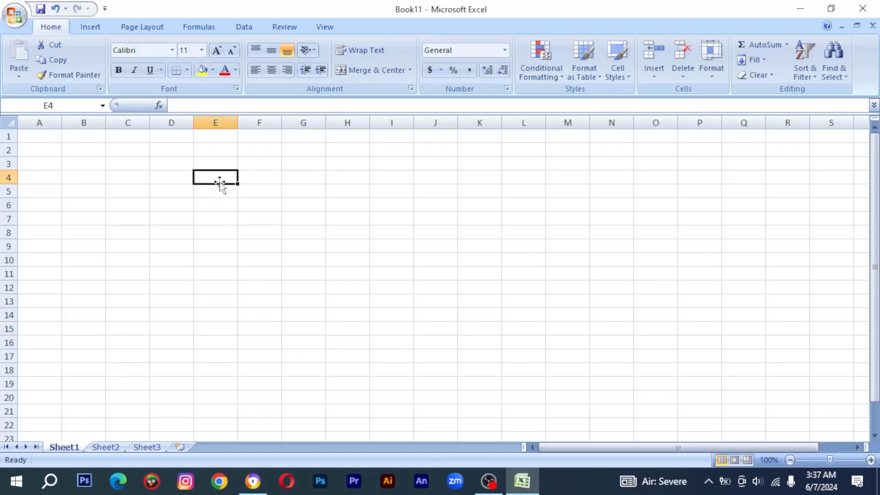
text(70)
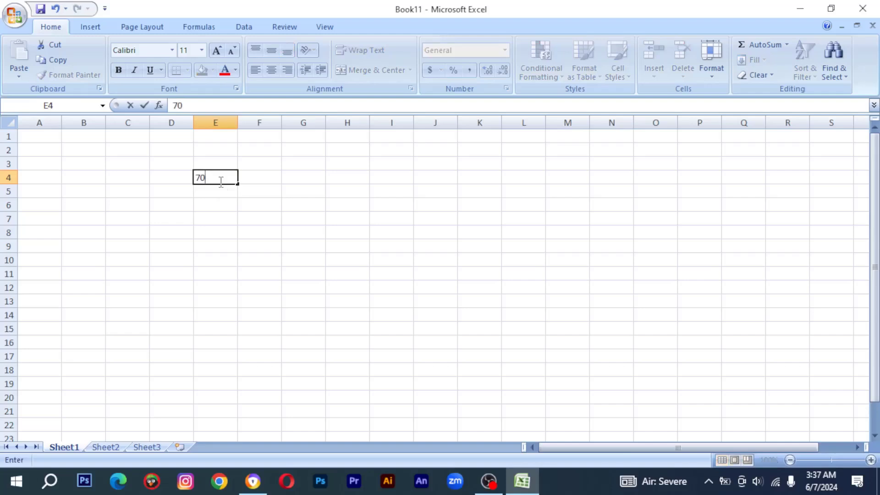
text(0)
key(Return)
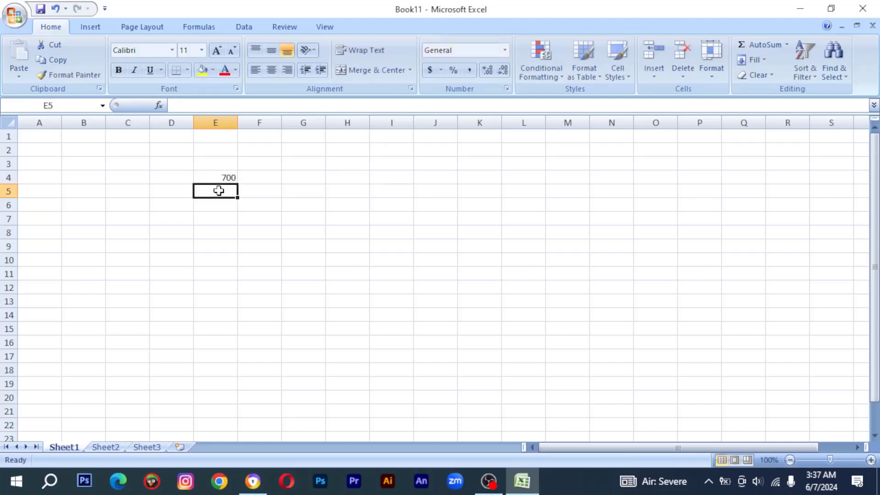
Copy the value in E4 down column E as far as E30 with the fill handle.
click(222, 178)
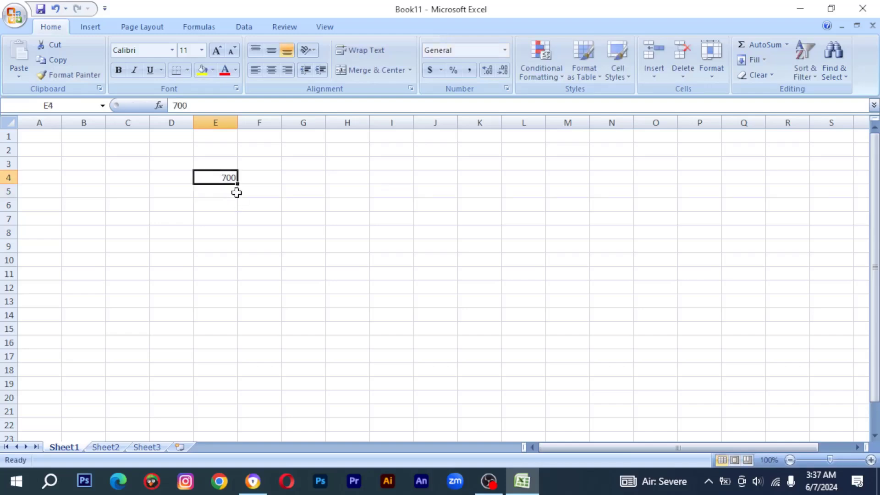
drag(237, 184, 214, 422)
scroll(261, 342, down, 3)
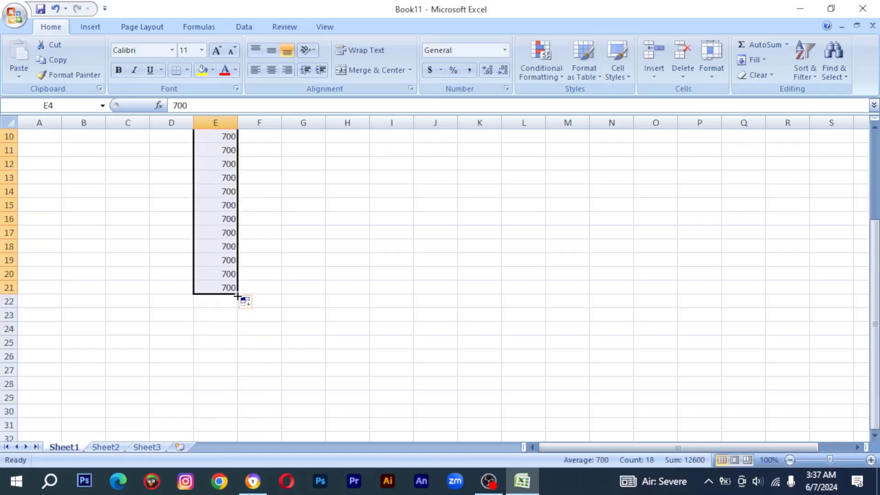
drag(239, 292, 234, 421)
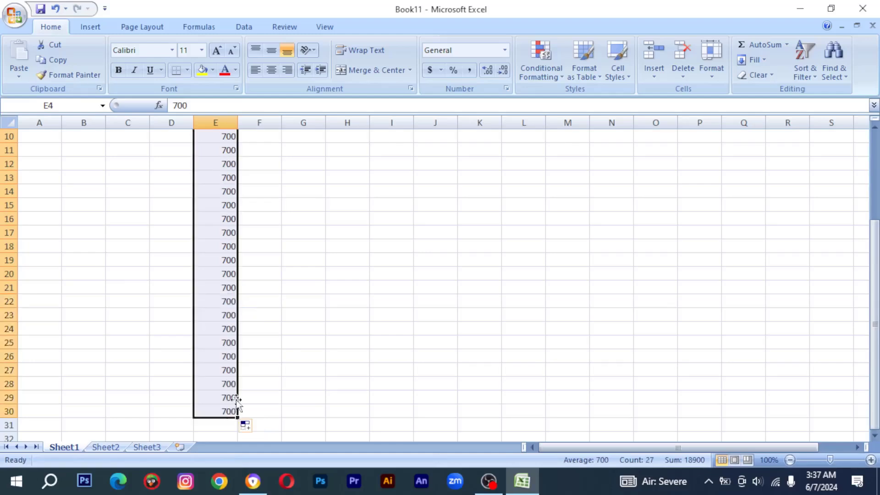
scroll(322, 326, up, 3)
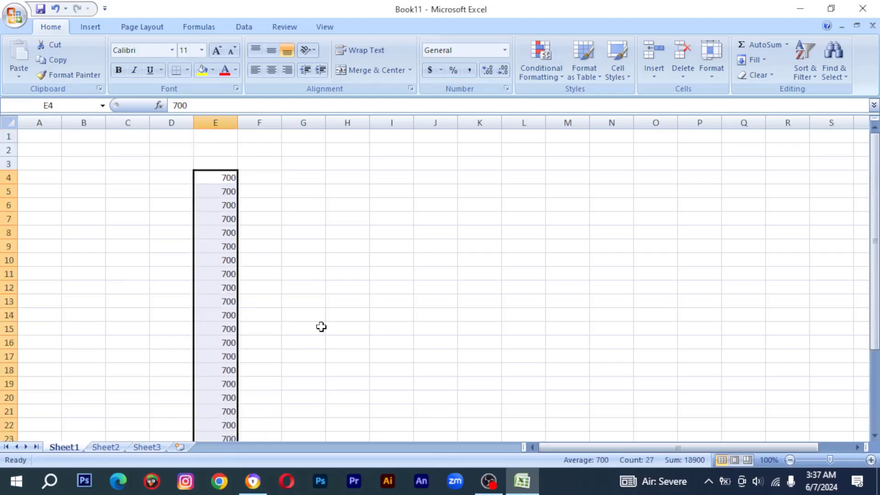
Change the value in E9 to 50 and the value in E19 to 900.
click(229, 223)
click(231, 249)
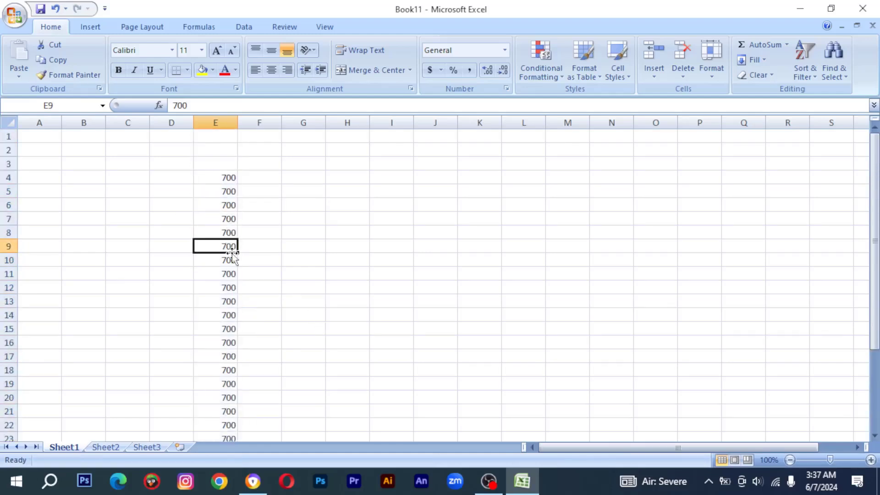
text(50)
click(287, 274)
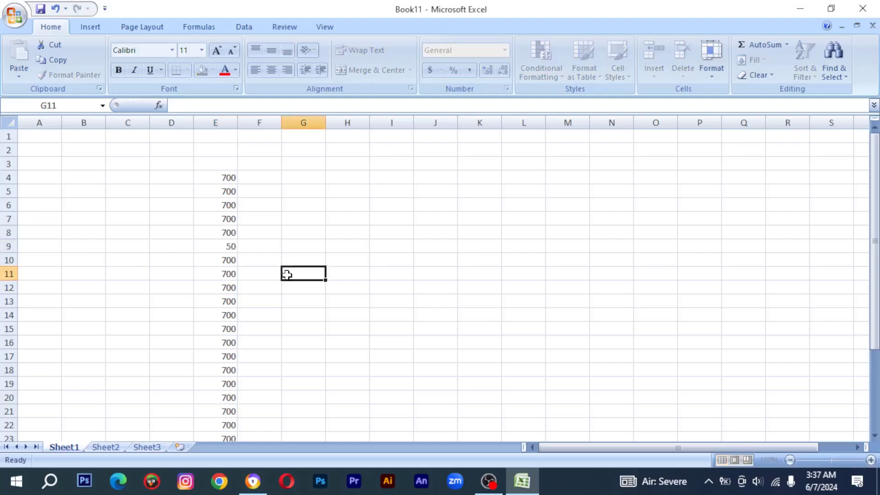
click(222, 383)
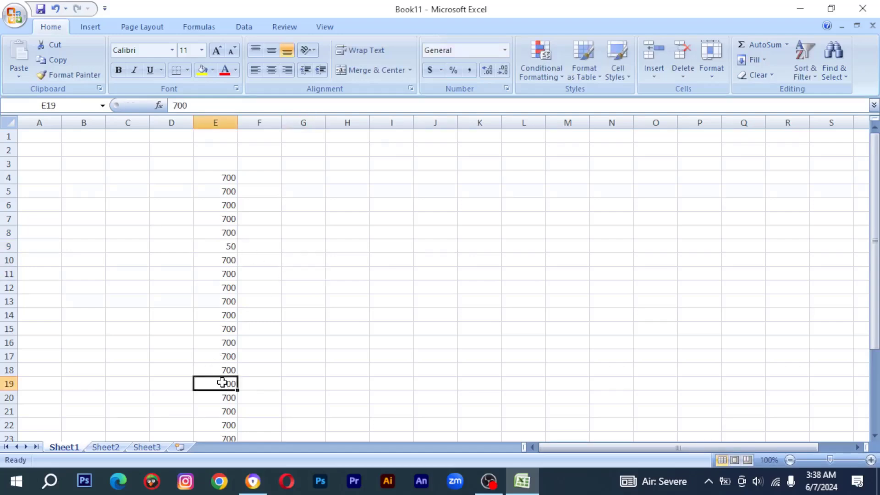
text(900)
click(379, 320)
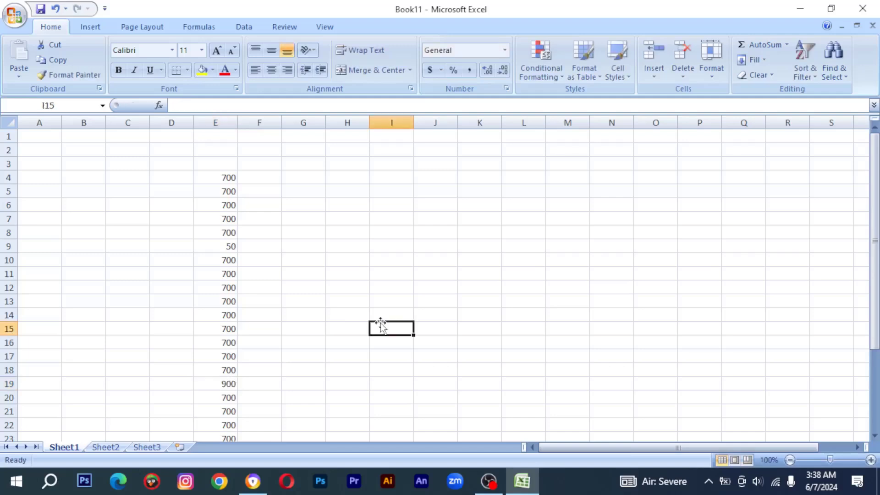
Look over the numbers in column E from row 4 down to row 30.
scroll(338, 284, down, 1)
scroll(338, 284, up, 1)
scroll(234, 187, down, 1)
scroll(234, 187, up, 1)
scroll(233, 187, down, 6)
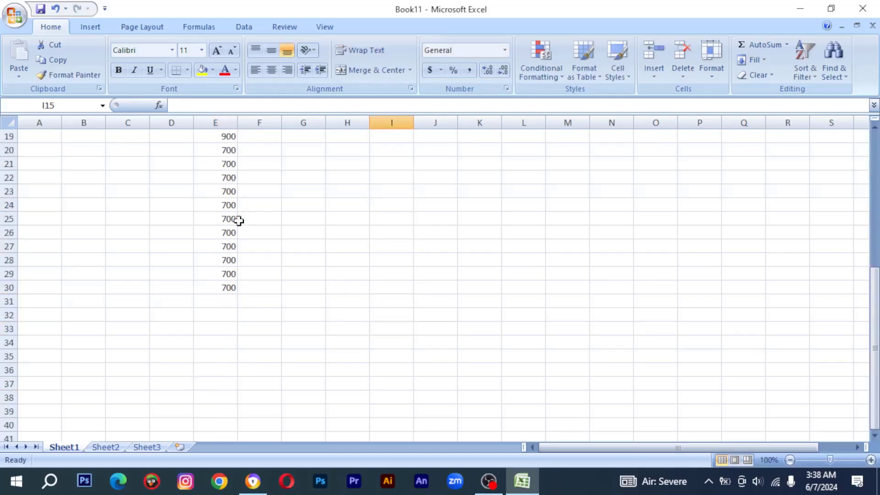
scroll(229, 286, up, 6)
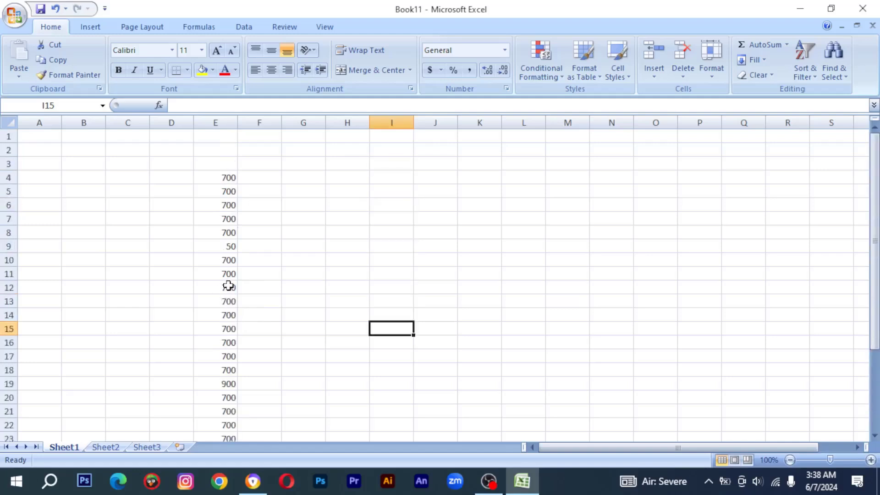
scroll(228, 286, down, 5)
scroll(229, 286, up, 5)
scroll(229, 287, down, 7)
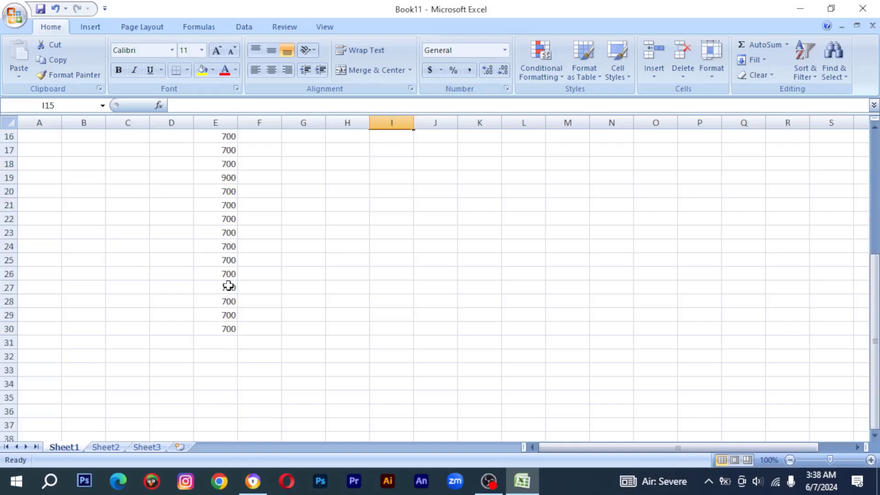
scroll(228, 286, up, 1)
scroll(230, 285, down, 1)
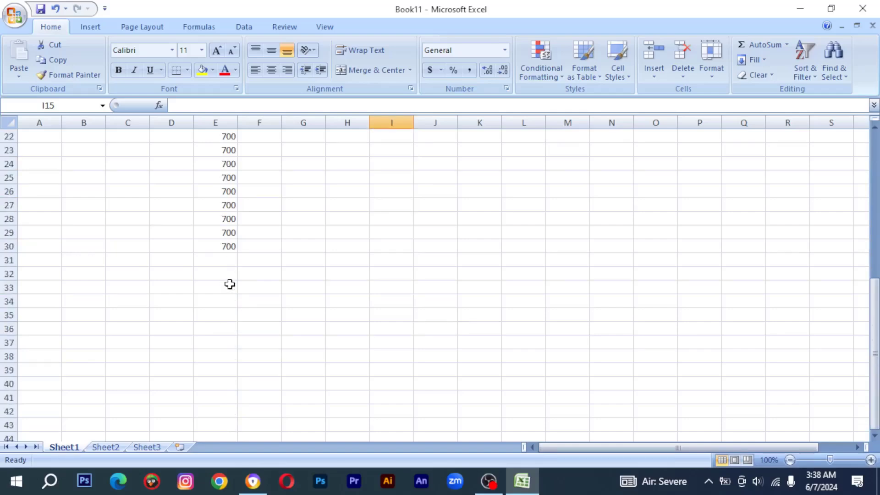
Start a SUM formula in E31, directly below the numbers, with E4 as the first cell of its range.
click(228, 245)
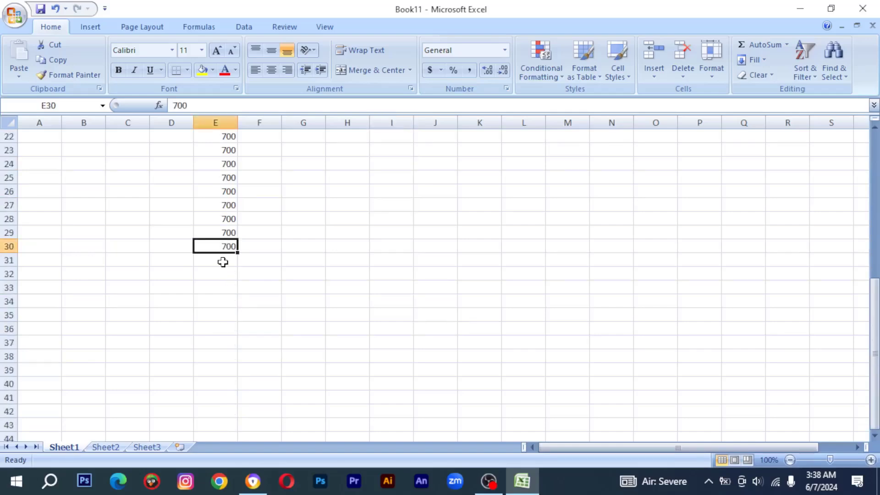
click(222, 261)
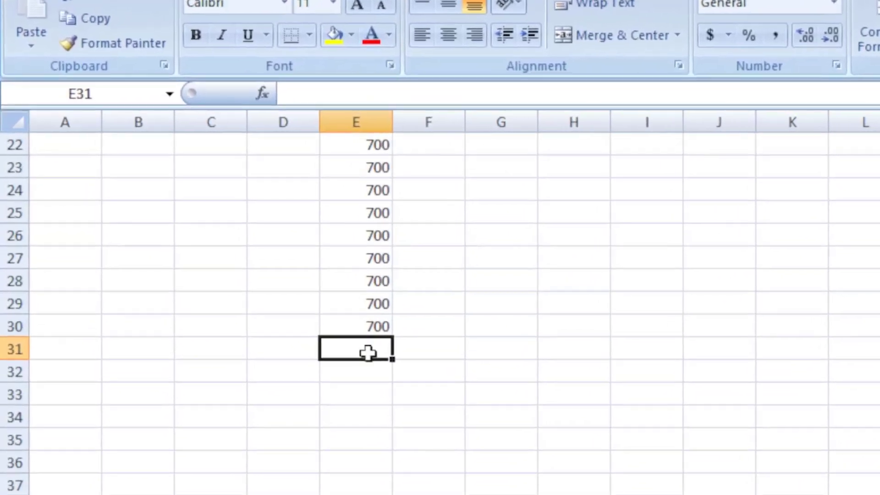
text(=)
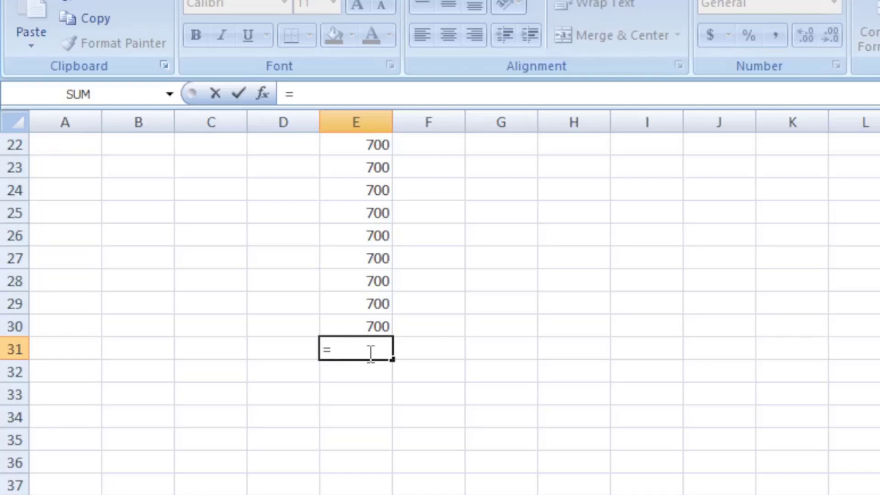
text(sum)
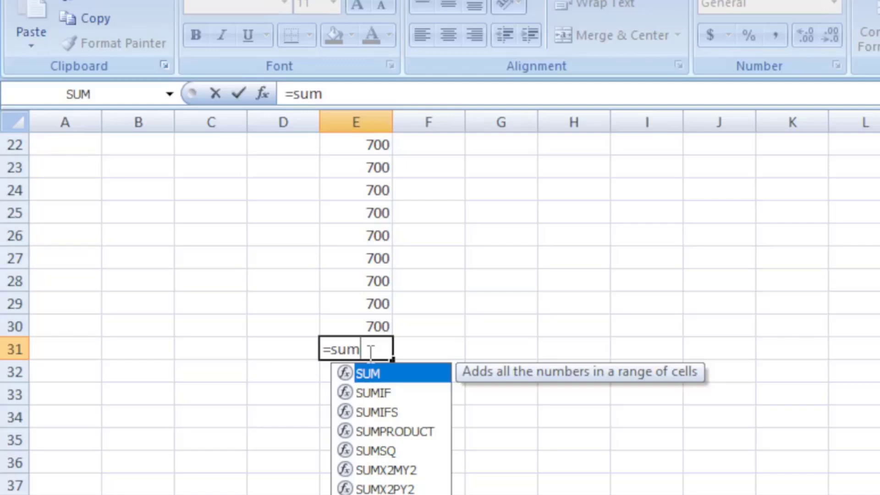
text(()
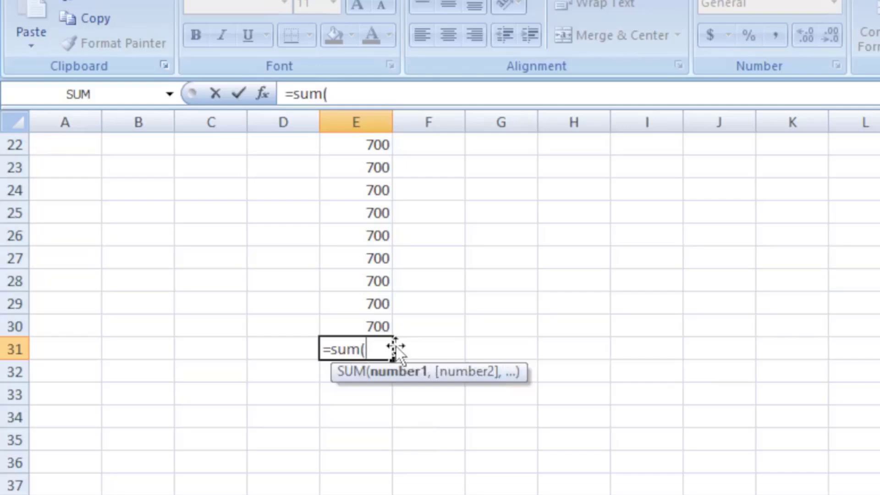
scroll(385, 360, up, 7)
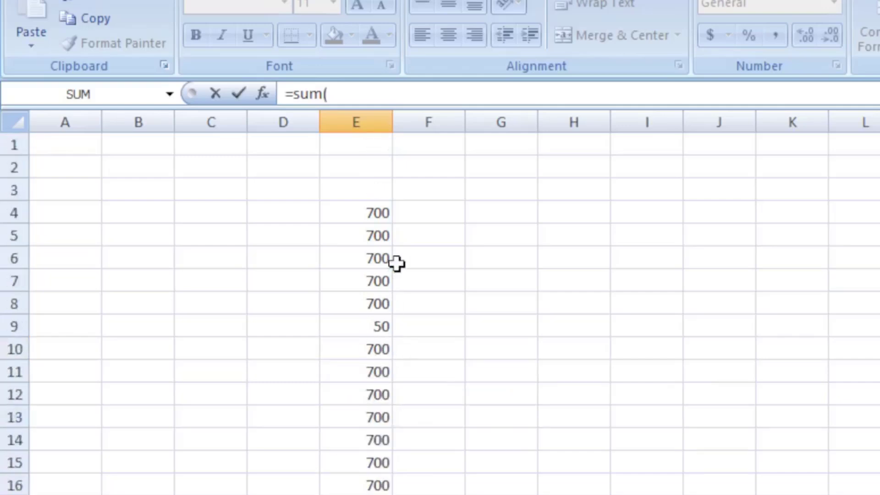
click(376, 213)
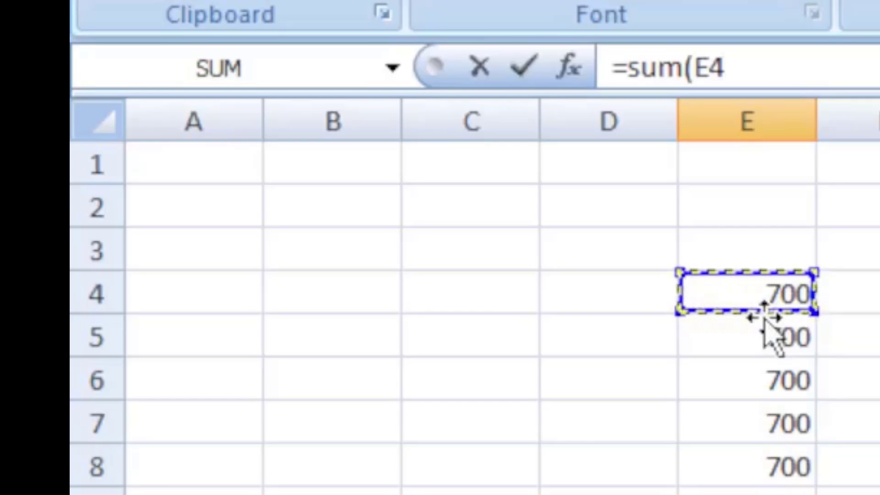
Extend the formula's range to E30, close the bracket and enter =sum(E4:E30) in E31.
key(ctrl+semicolon)
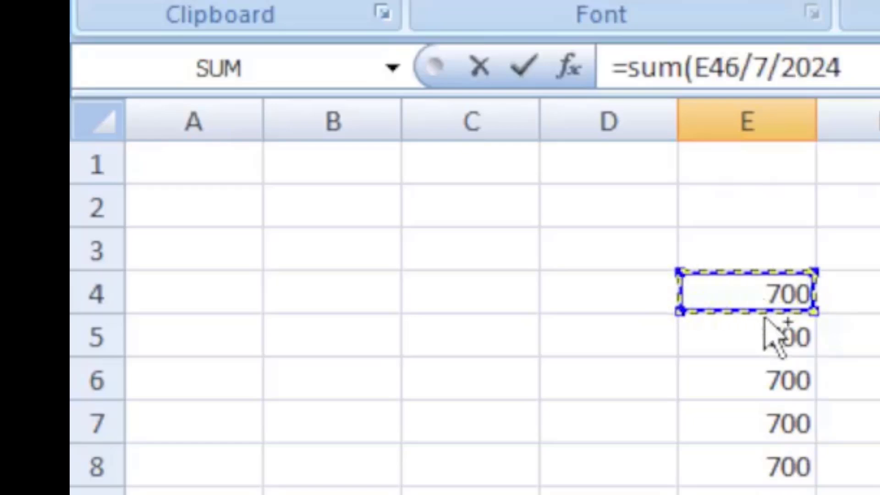
key(ctrl+z)
scroll(773, 336, down, 6)
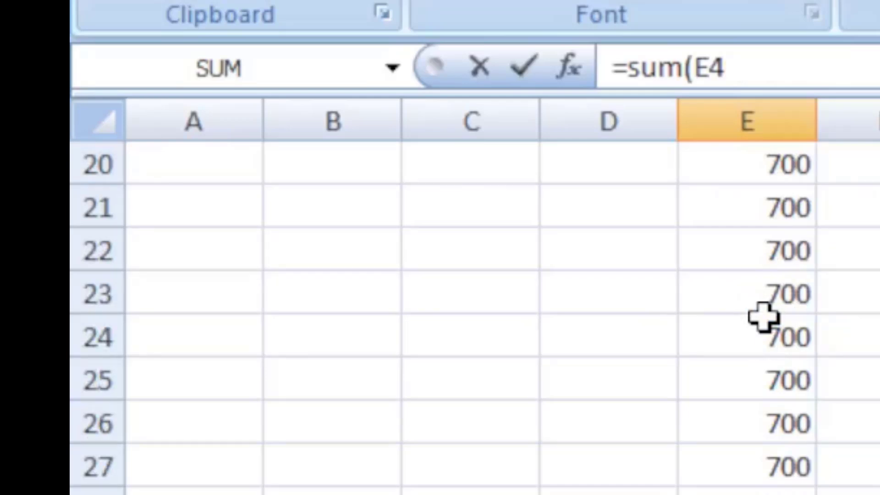
text(:)
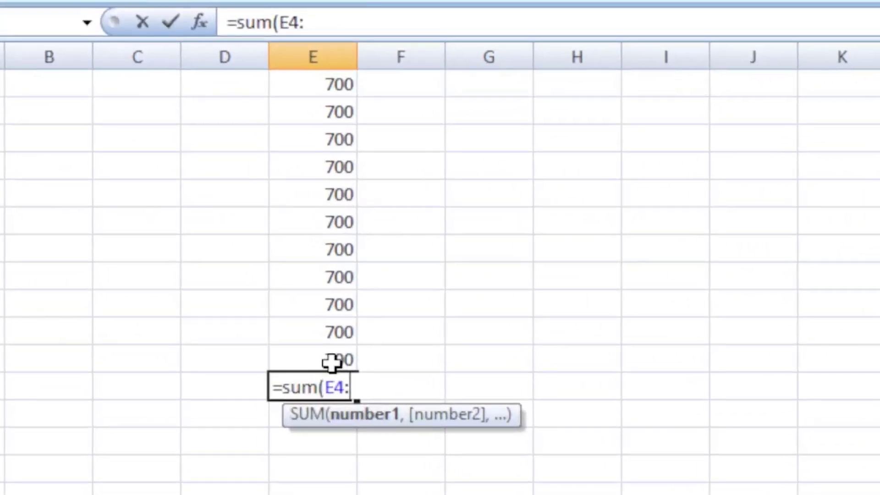
click(225, 275)
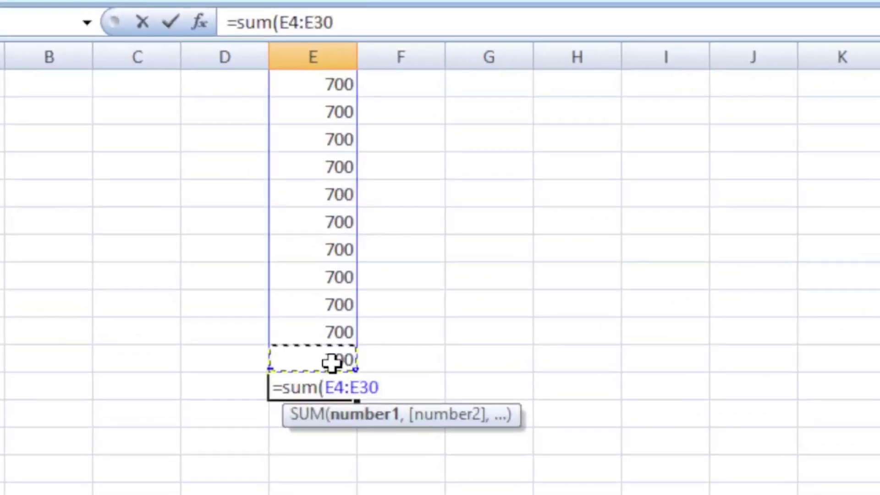
scroll(331, 362, up, 6)
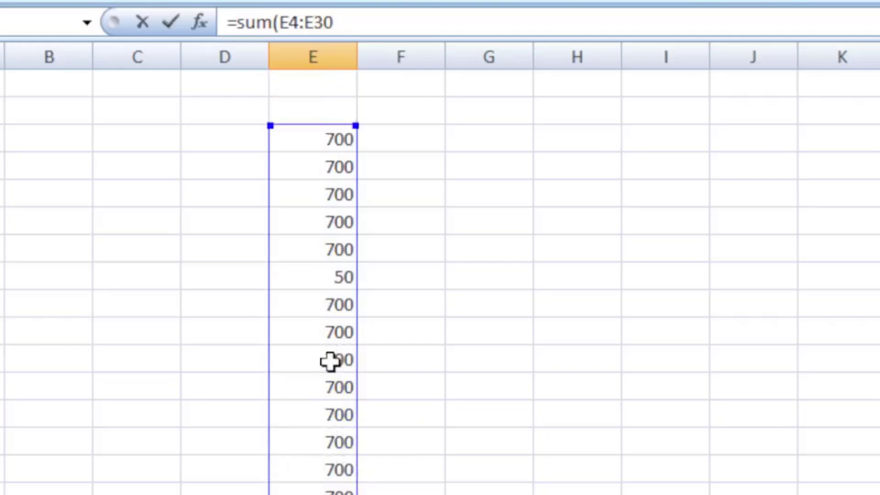
scroll(331, 362, down, 3)
scroll(331, 362, down, 2)
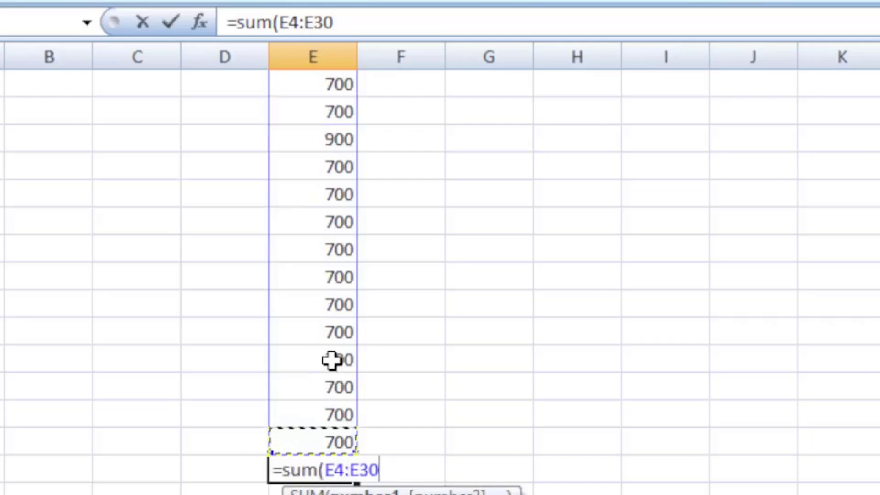
text())
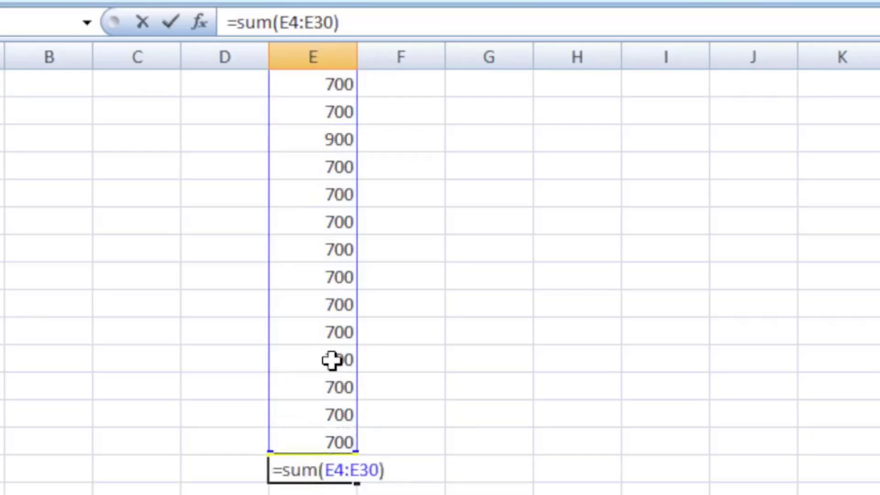
key(Return)
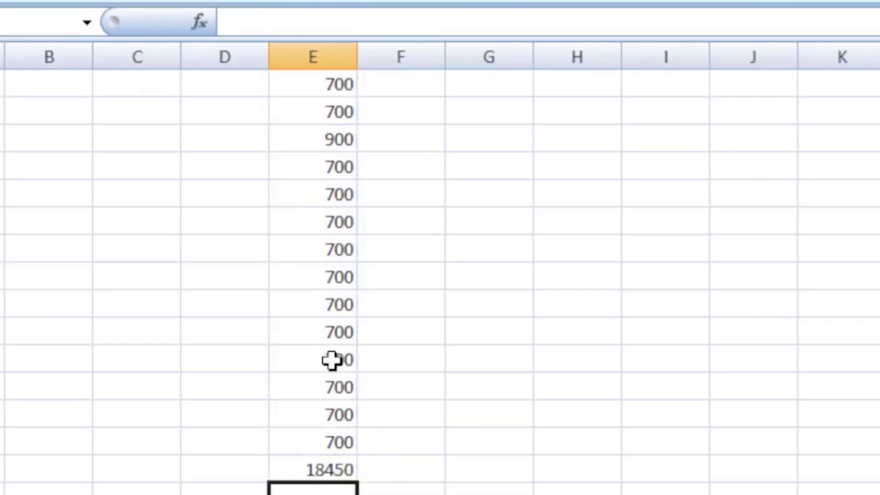
Make the total in E31 bold and deselect it by selecting cell F30.
scroll(393, 427, up, 4)
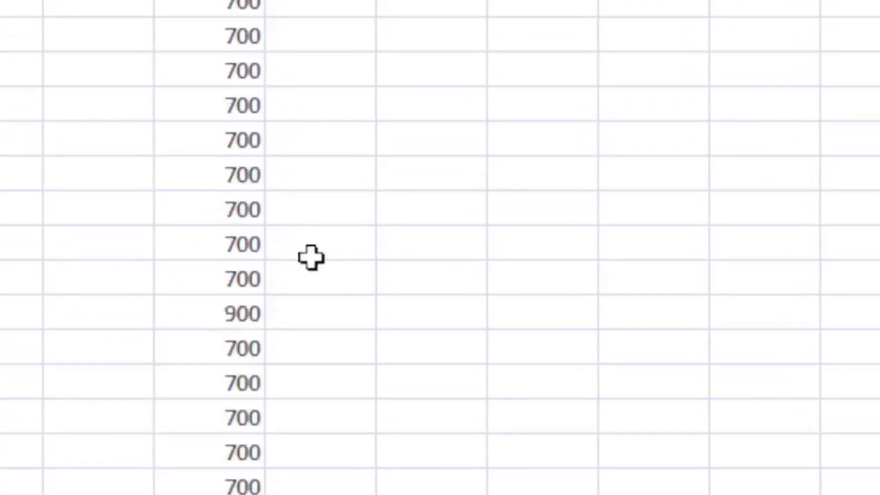
scroll(312, 243, up, 1)
scroll(311, 244, down, 5)
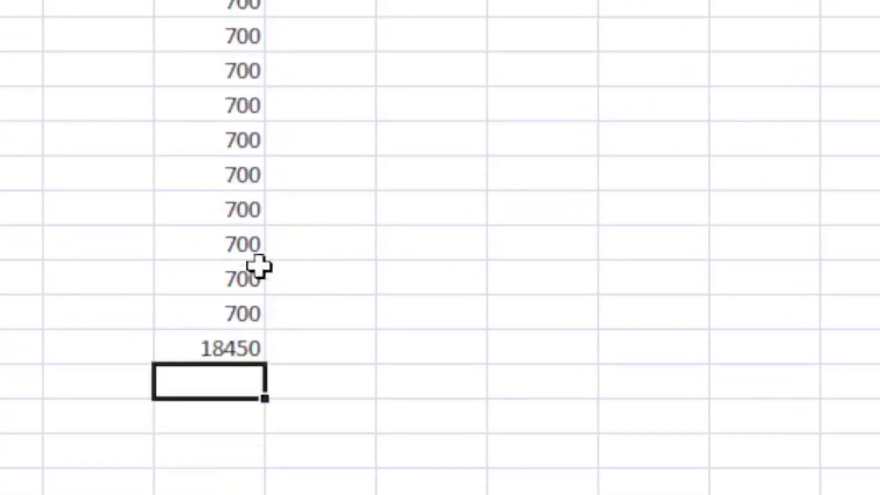
click(222, 349)
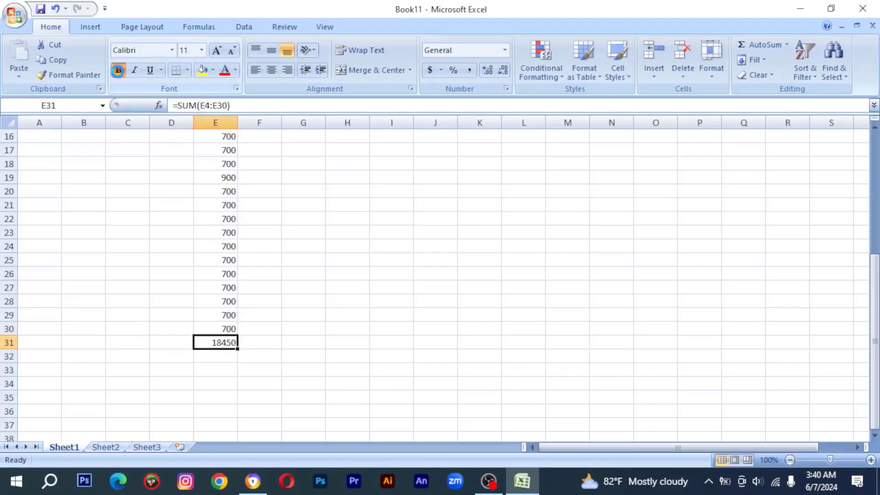
click(117, 72)
scroll(243, 332, up, 1)
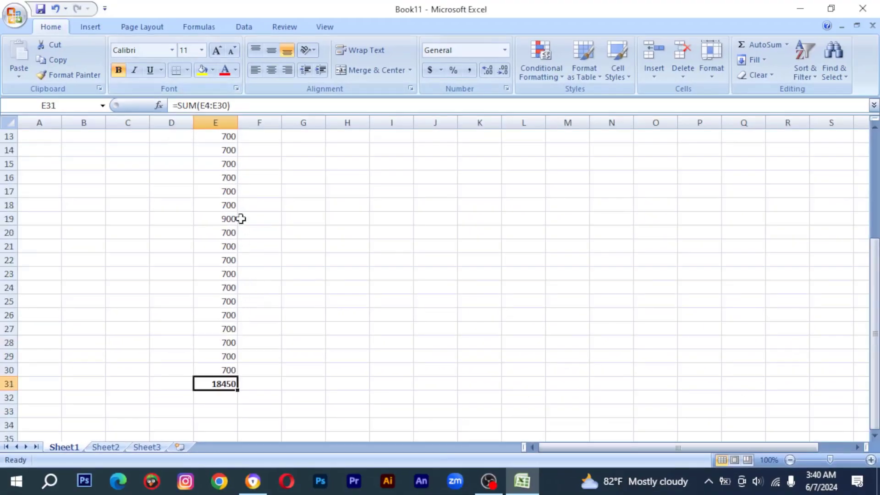
click(265, 374)
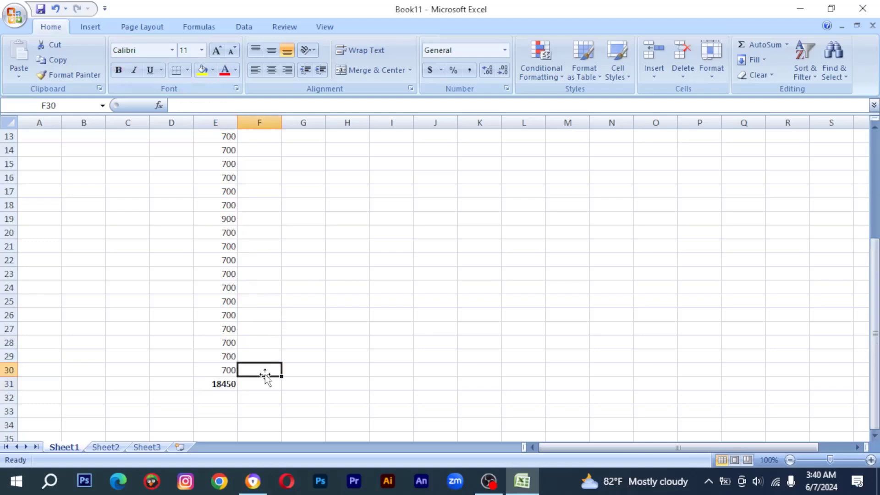
Replace the value in E29 with 300 to test the SUM total in E31.
click(226, 384)
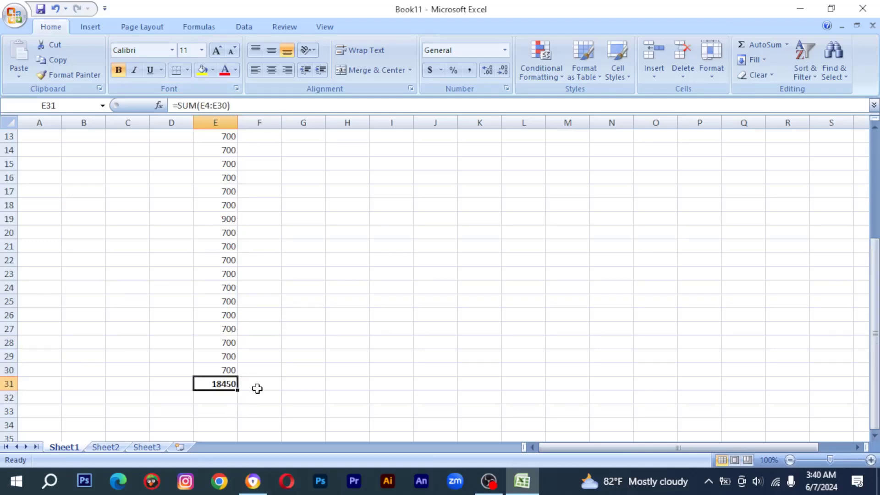
scroll(257, 389, up, 3)
scroll(258, 388, down, 3)
scroll(241, 390, down, 1)
click(224, 369)
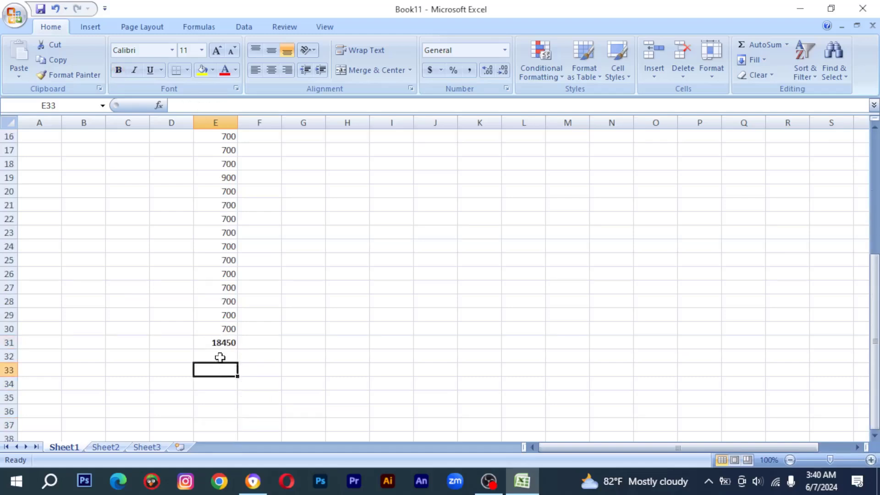
click(231, 315)
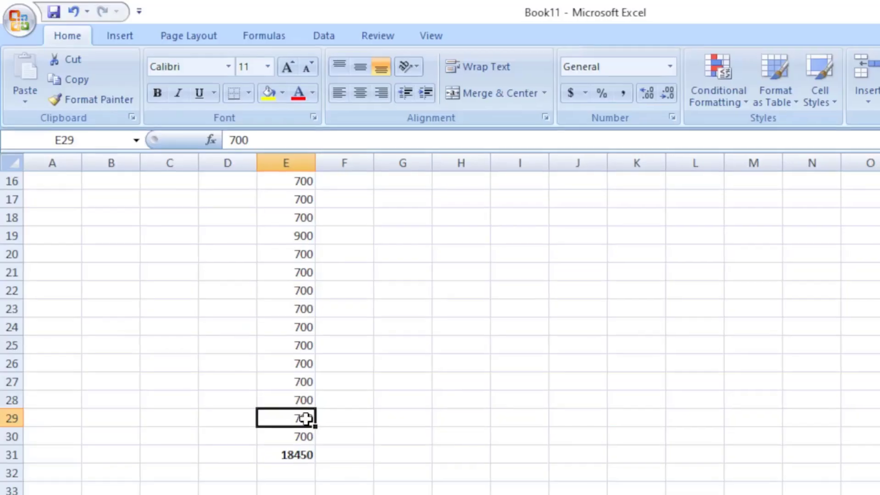
text(300)
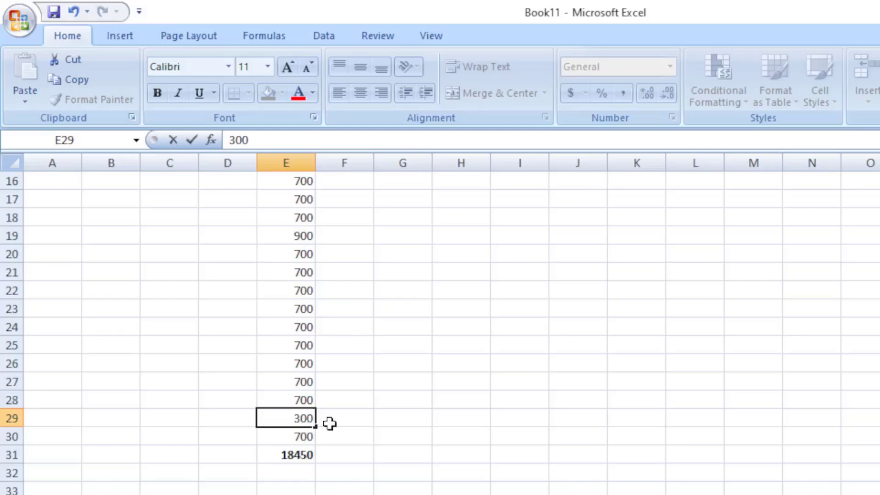
click(330, 423)
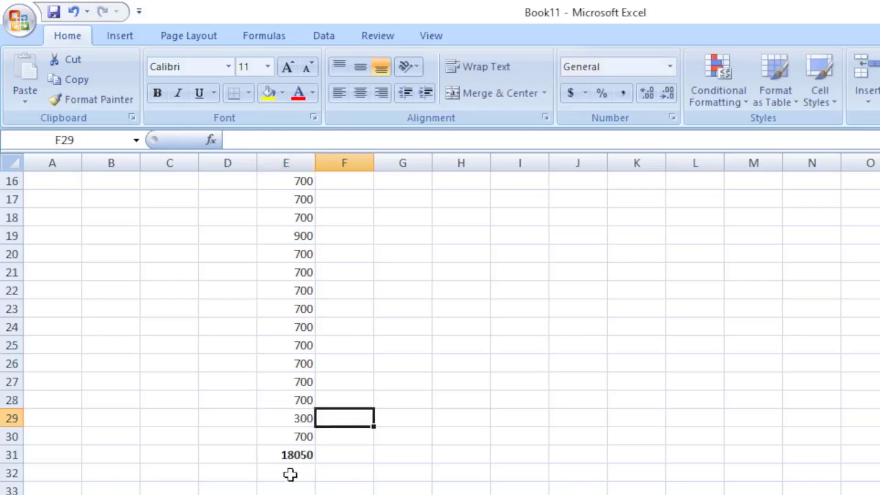
Set the value in E29 to 250 and commit it by selecting F31.
click(301, 421)
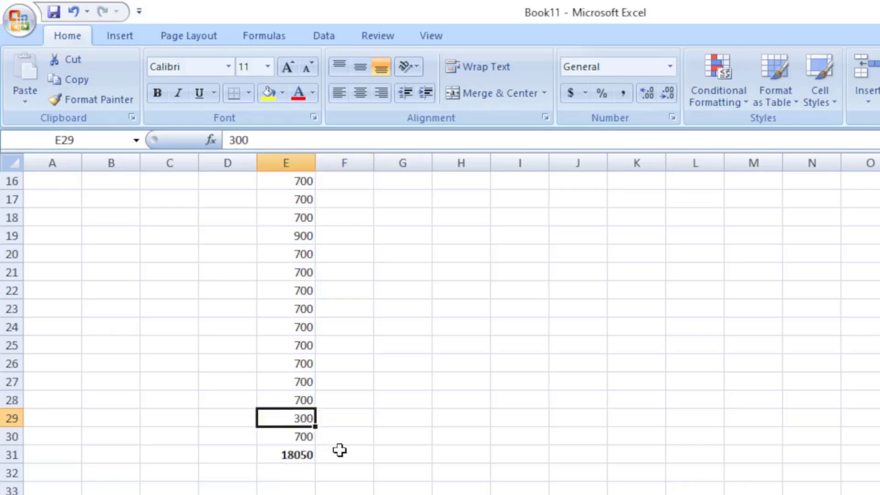
text(250)
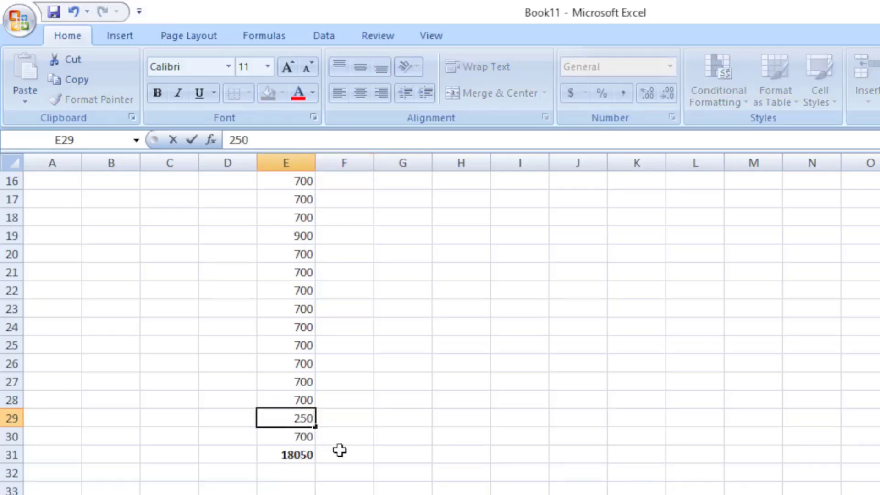
click(340, 451)
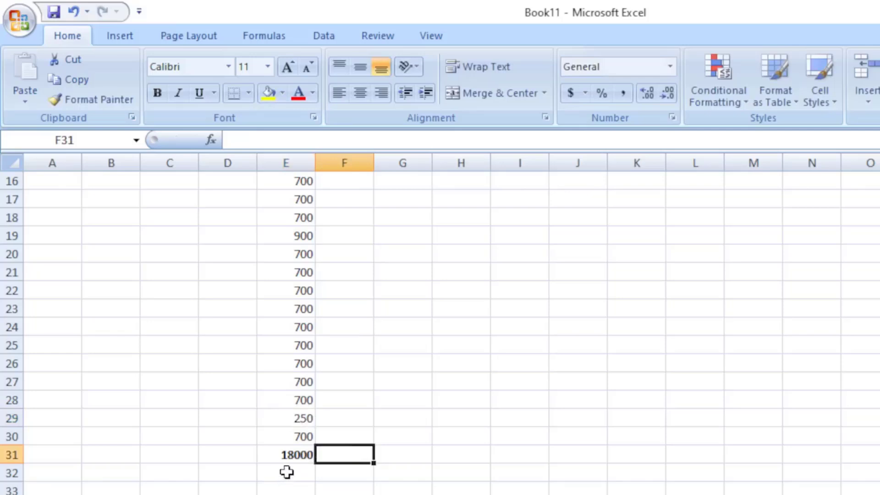
Check the SUM formula in E31 against the numbers in column E from row 4 to row 30.
scroll(299, 400, up, 3)
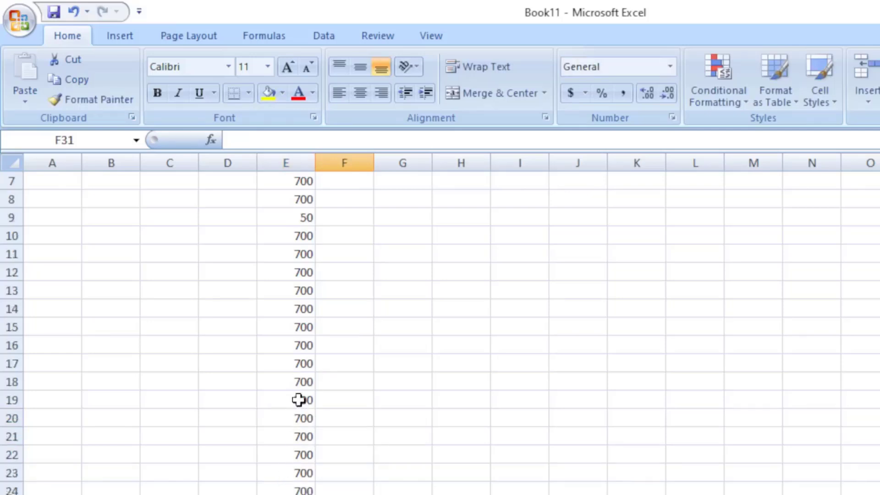
scroll(310, 293, down, 3)
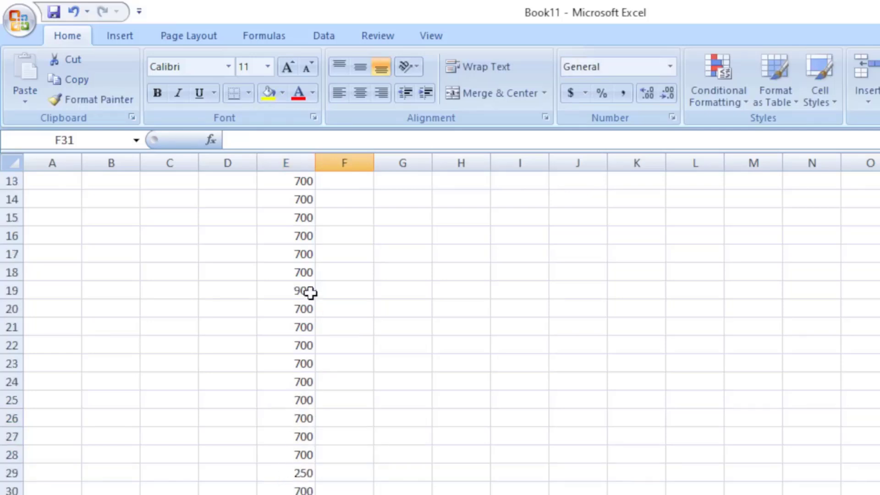
click(302, 453)
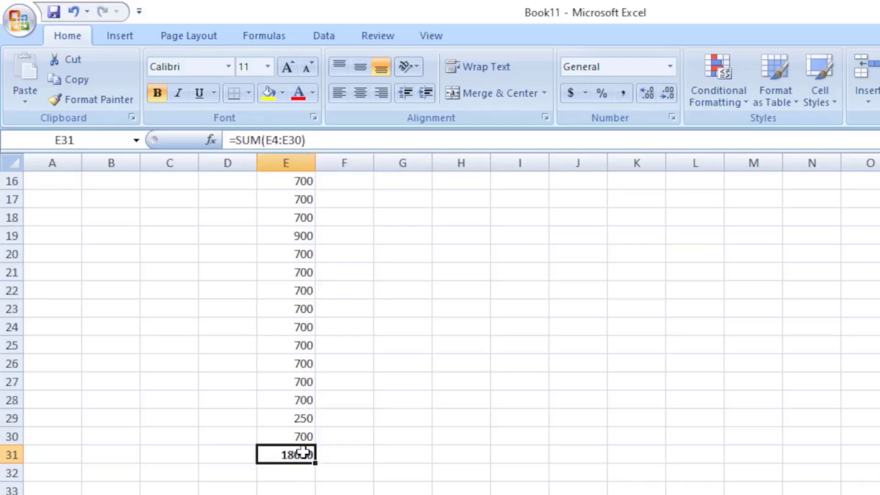
scroll(420, 405, up, 3)
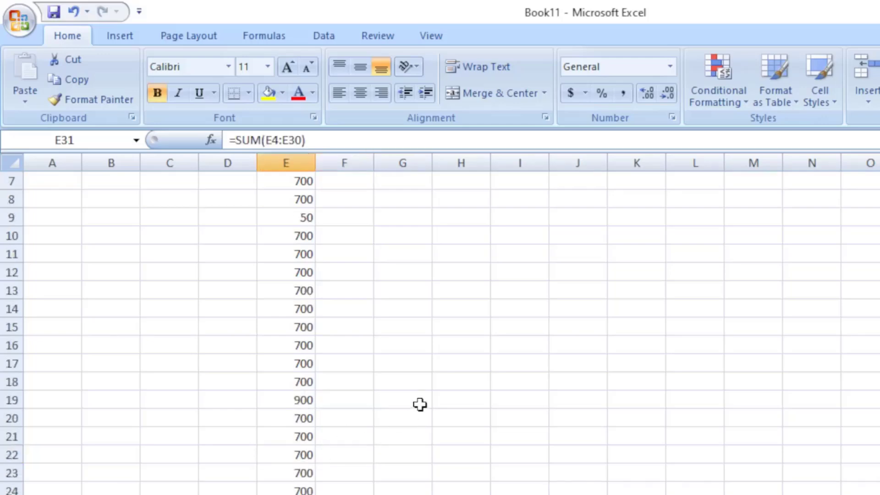
scroll(420, 404, up, 2)
scroll(420, 405, down, 1)
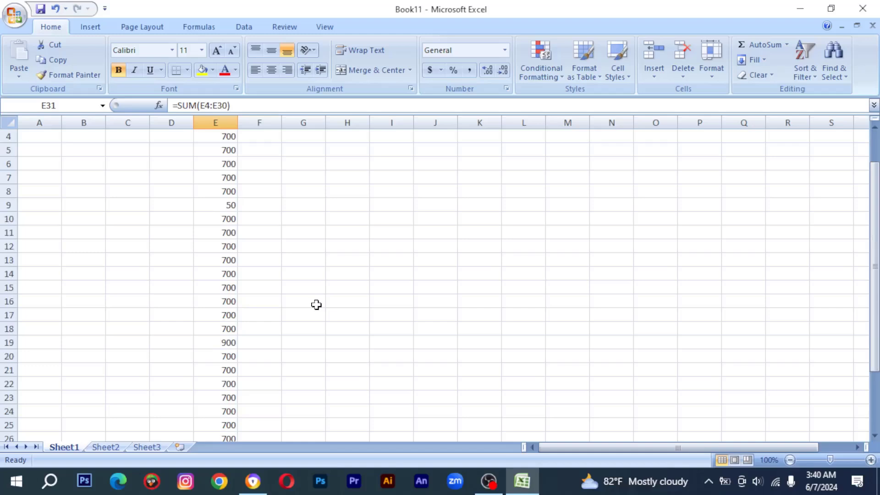
scroll(316, 305, down, 4)
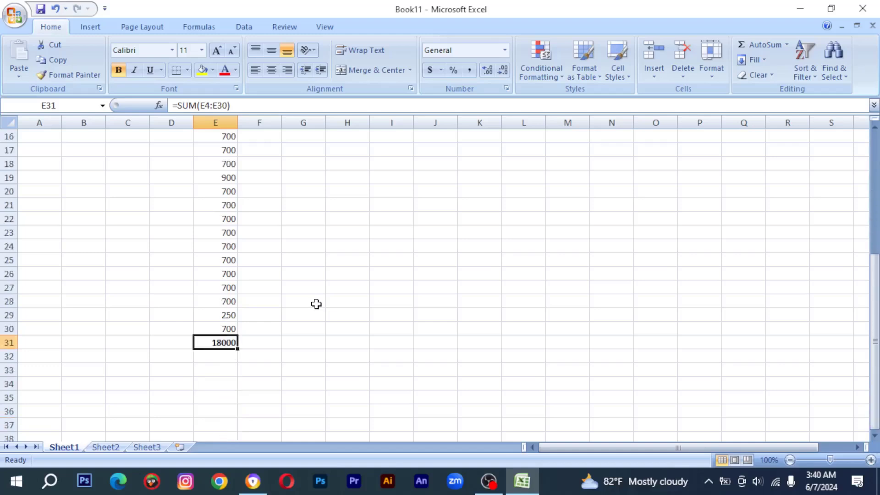
scroll(316, 304, up, 5)
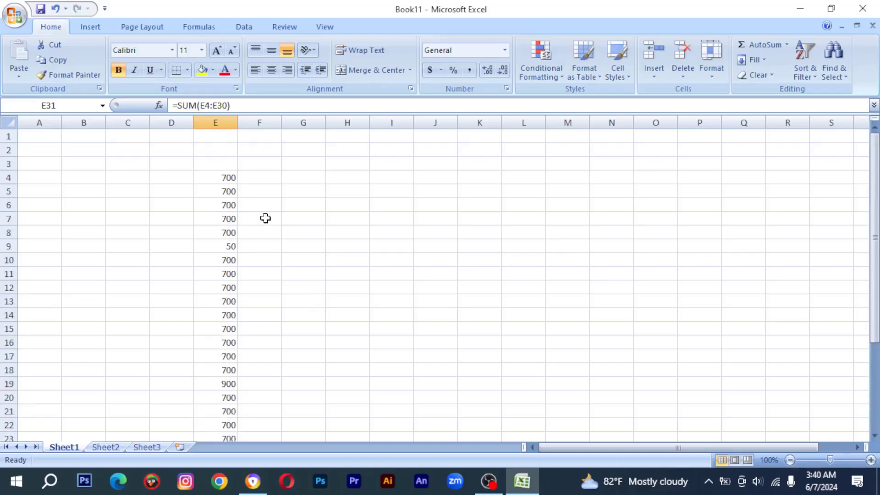
Enter 800 in F4, fill it across and down through L30, and deselect the block by selecting N26.
click(260, 180)
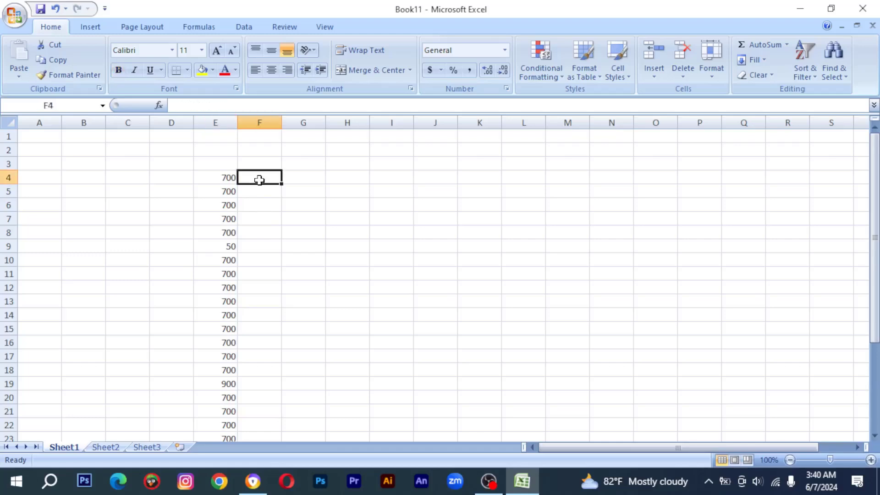
text(800)
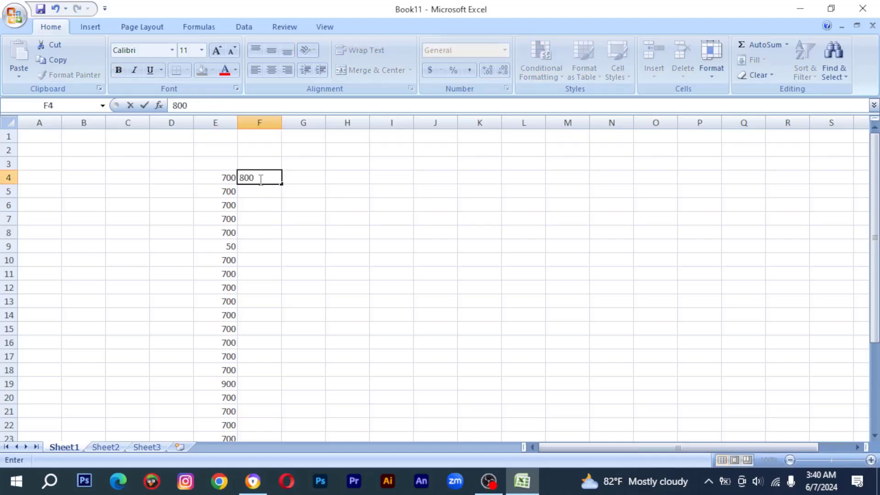
drag(283, 184, 527, 406)
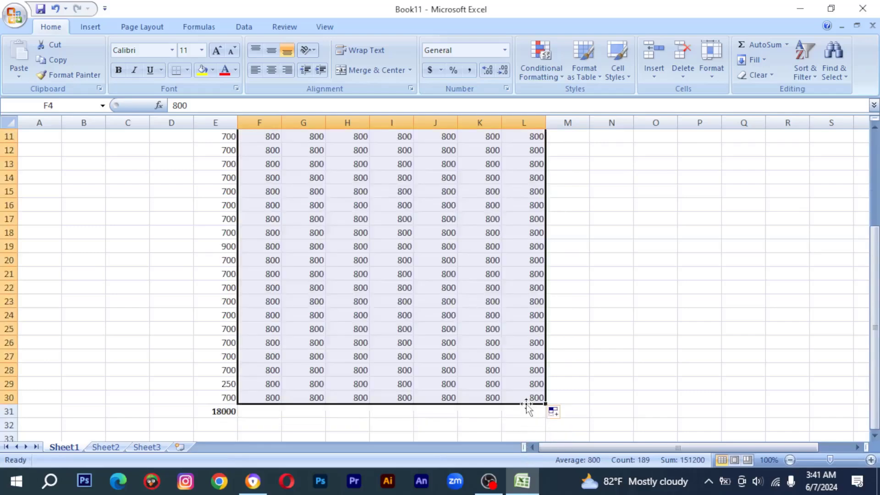
click(592, 343)
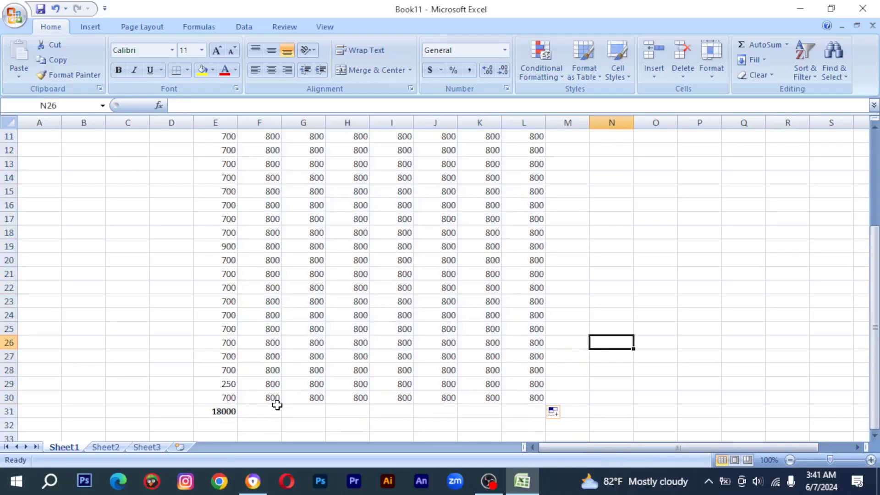
Examine the E31 formula, the empty total cells beside it in row 31, and the number columns E to L above.
click(224, 413)
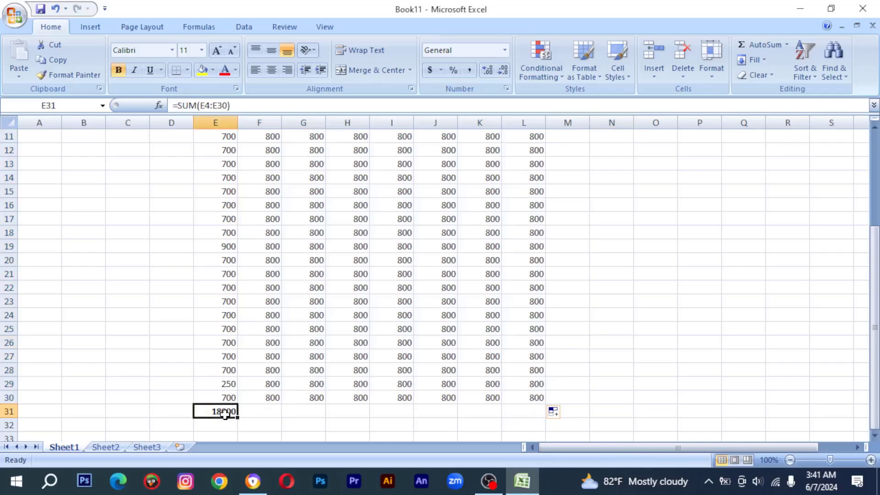
scroll(223, 224, up, 4)
scroll(225, 222, down, 4)
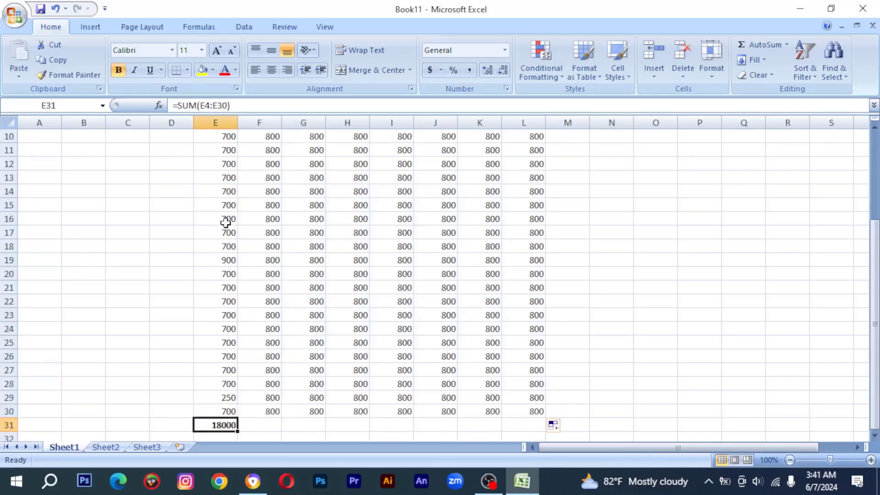
scroll(257, 275, up, 2)
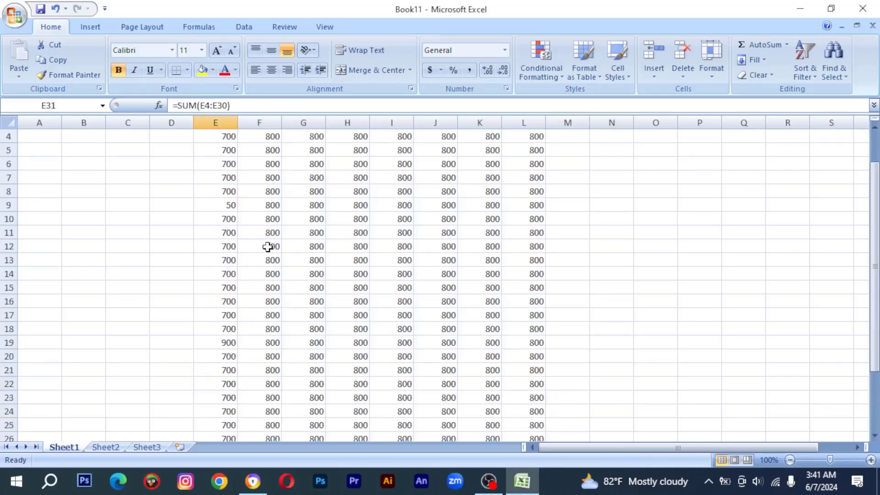
scroll(238, 275, down, 2)
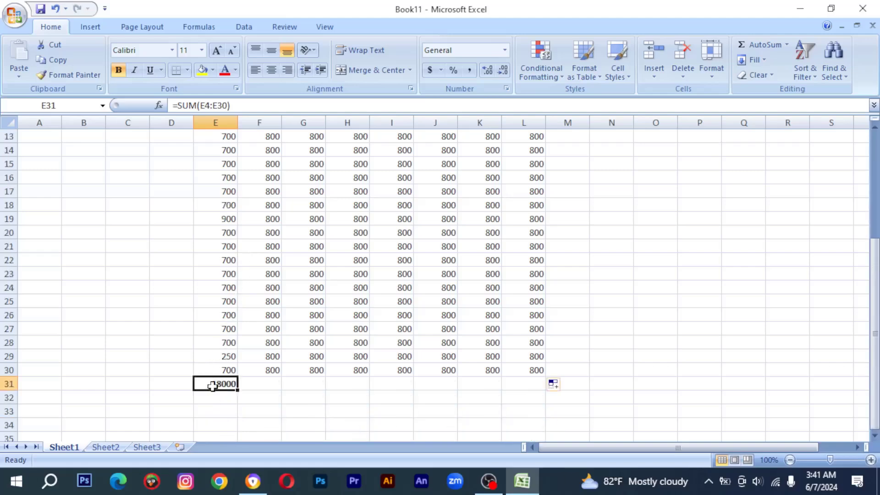
click(266, 382)
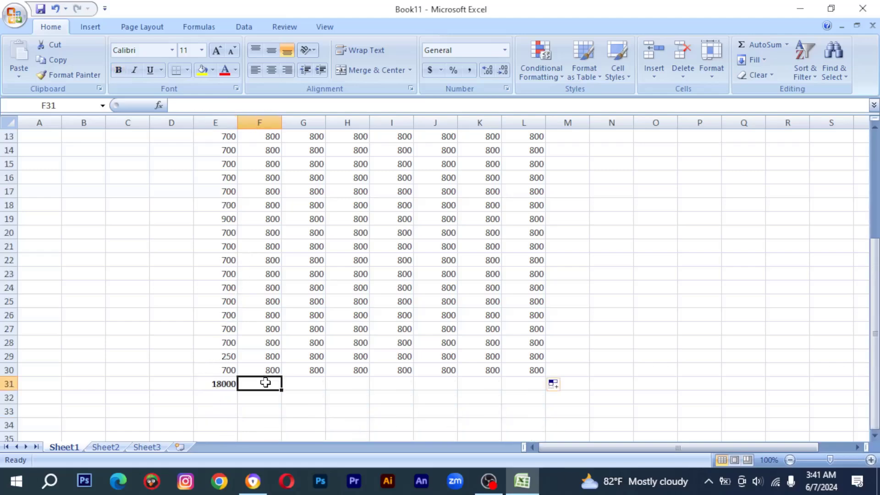
click(305, 386)
click(362, 386)
scroll(362, 385, up, 3)
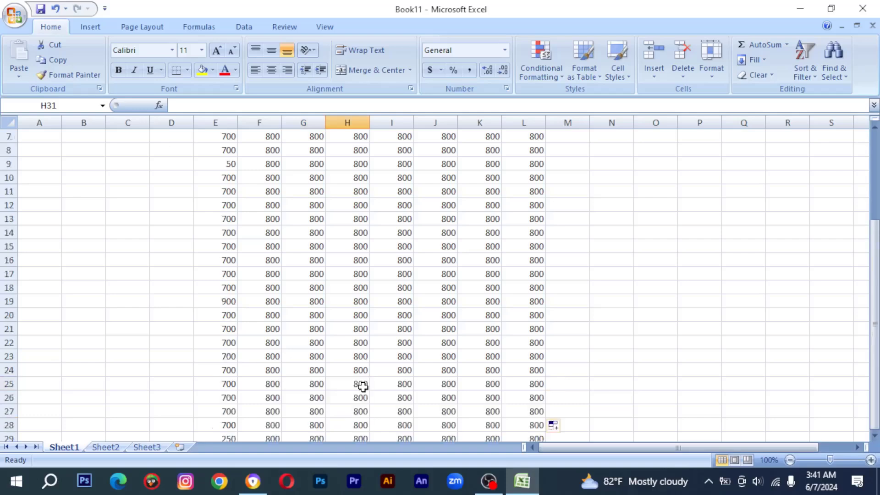
scroll(363, 385, down, 3)
scroll(362, 385, up, 3)
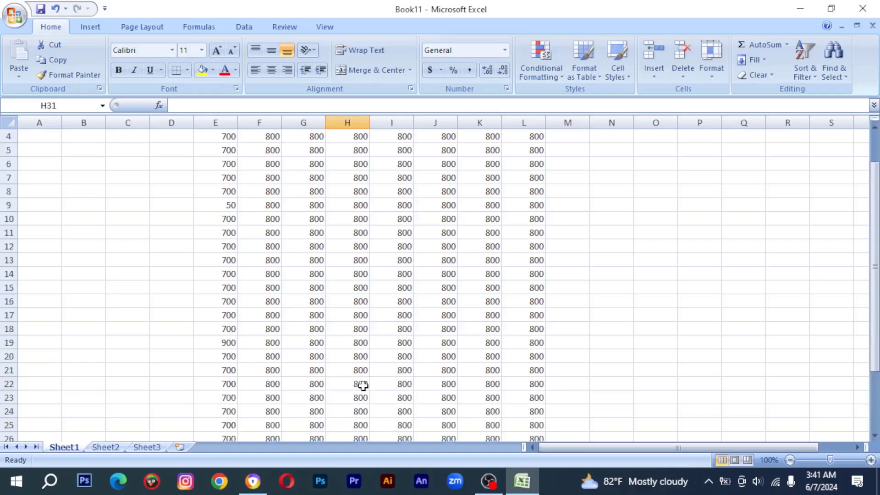
scroll(363, 385, up, 1)
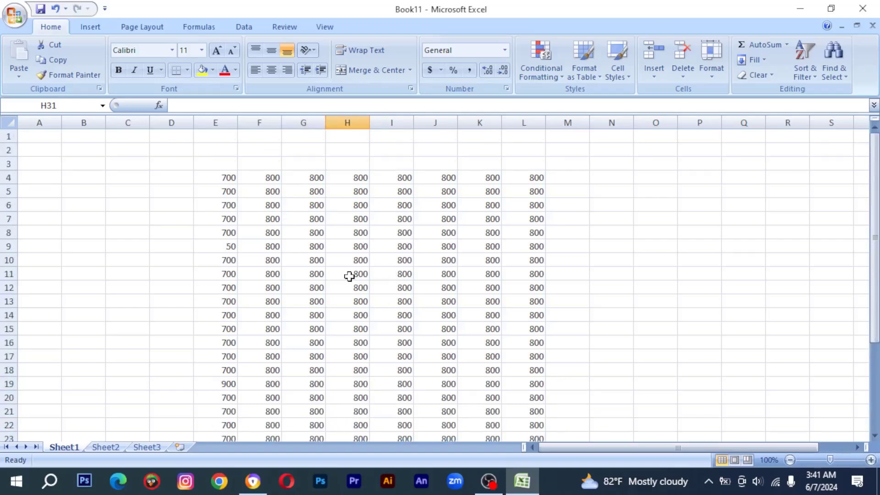
scroll(349, 276, down, 6)
scroll(350, 275, up, 3)
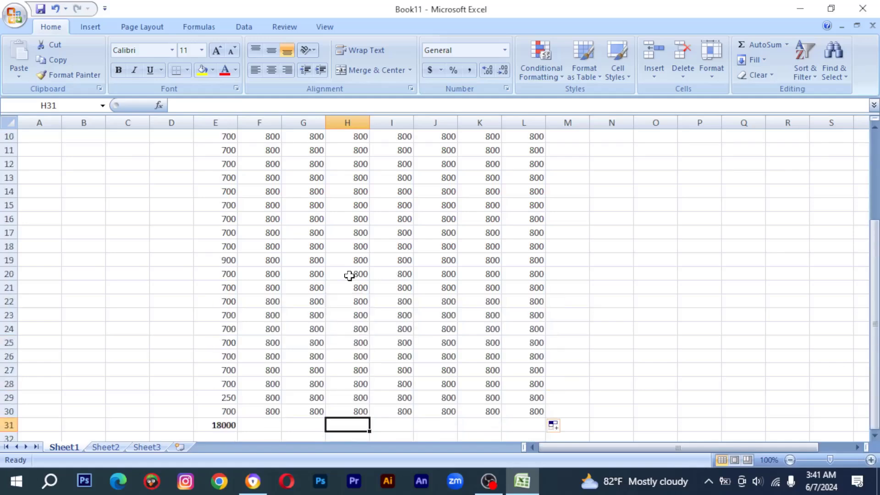
scroll(350, 276, up, 3)
scroll(349, 276, down, 2)
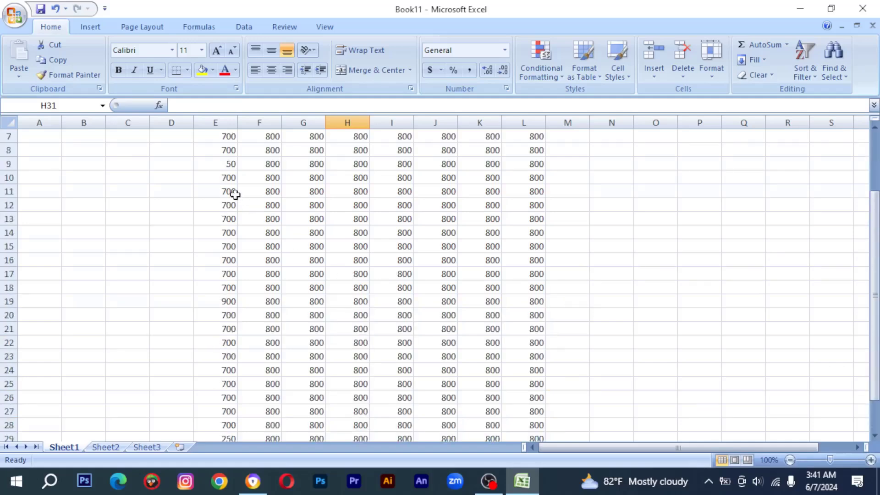
scroll(243, 263, down, 2)
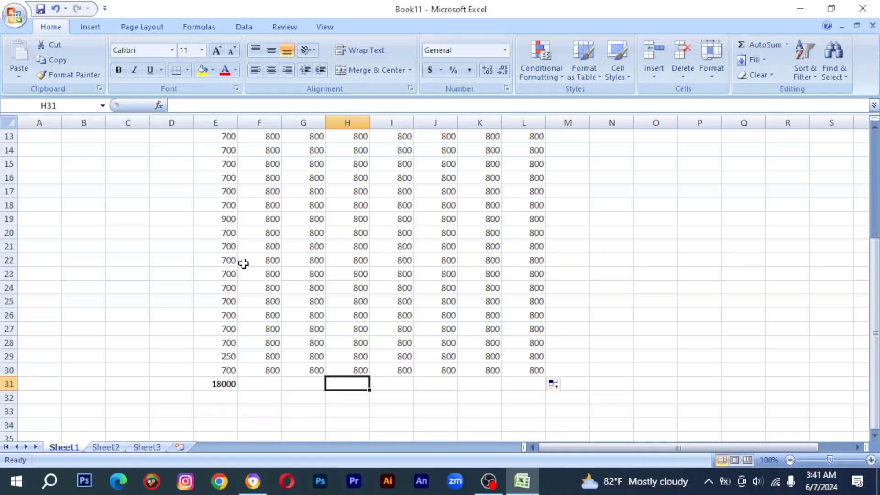
Fill the SUM formula from E31 across row 31 to L31 and deselect the totals by selecting L34.
click(224, 385)
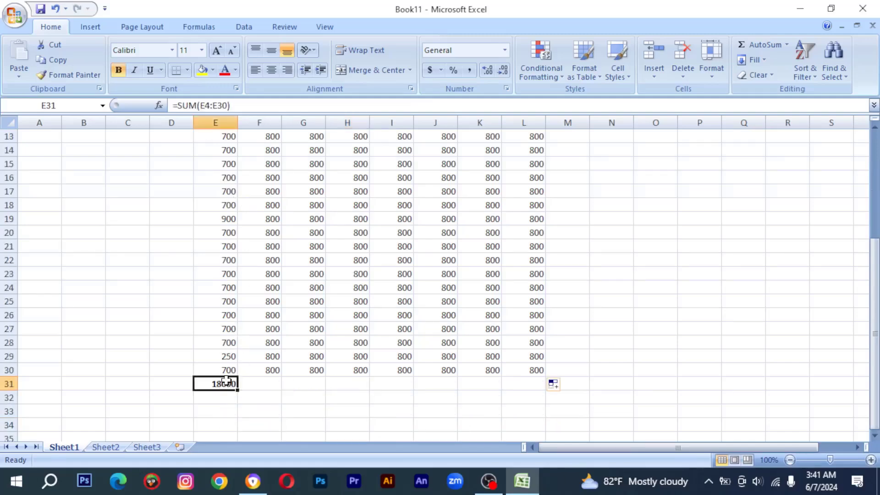
scroll(223, 386, down, 2)
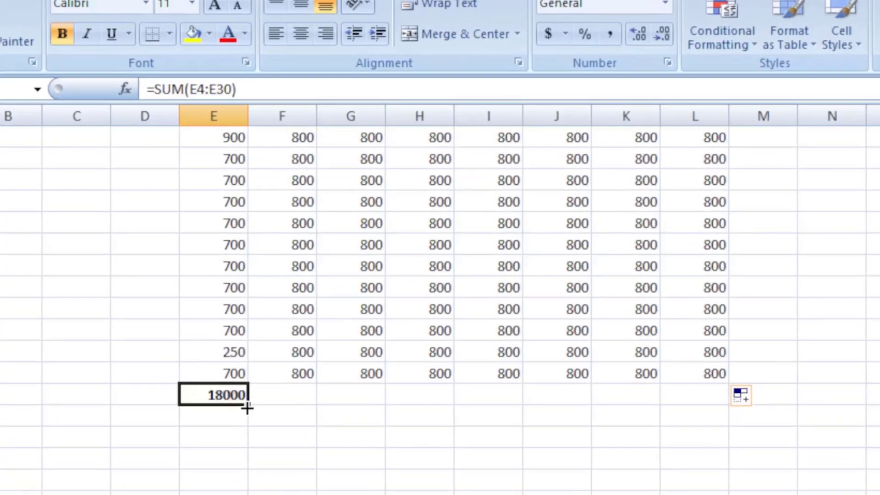
drag(247, 408, 704, 386)
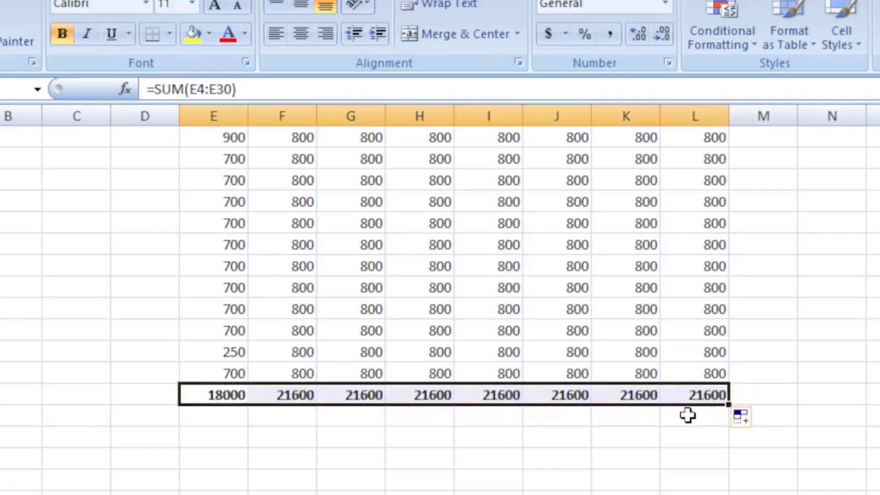
click(665, 466)
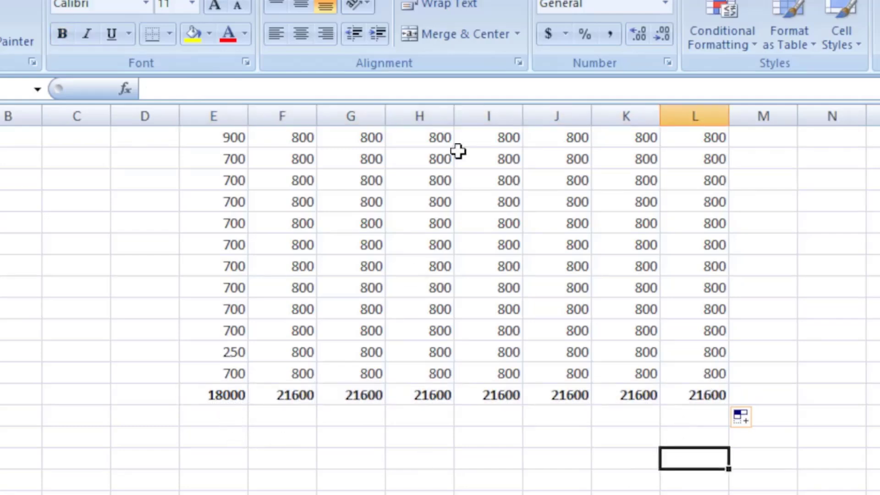
scroll(415, 250, up, 2)
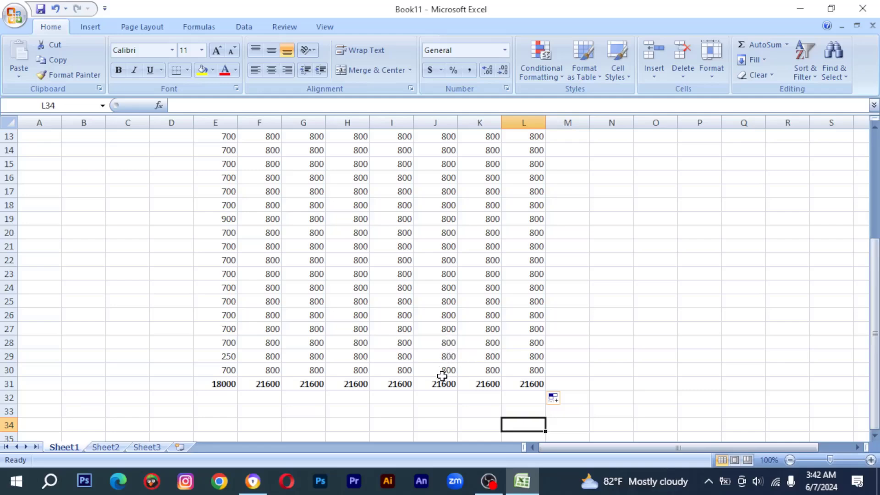
Change J28 to 200, check the SUM formula in J31, and deselect it by selecting N25.
click(448, 343)
text(2)
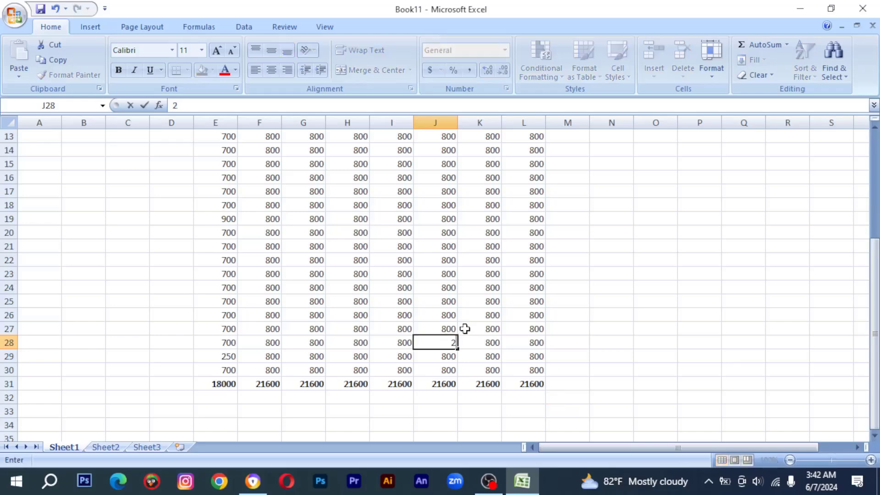
click(571, 314)
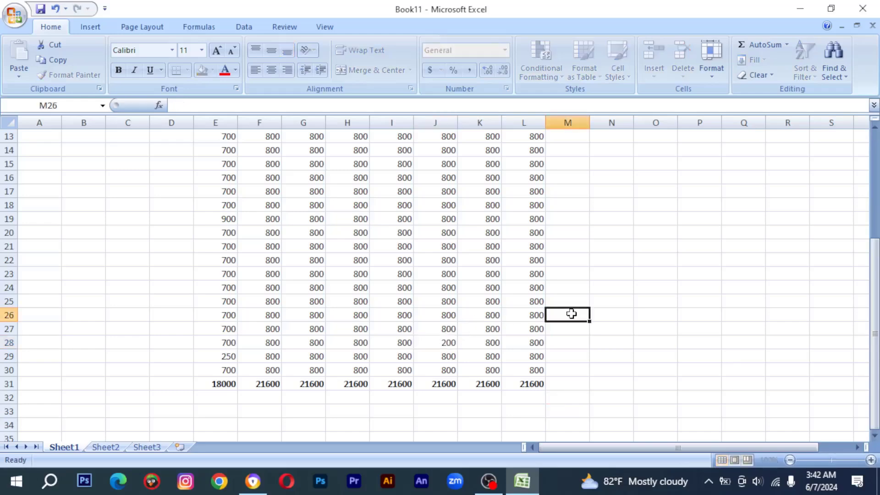
click(436, 387)
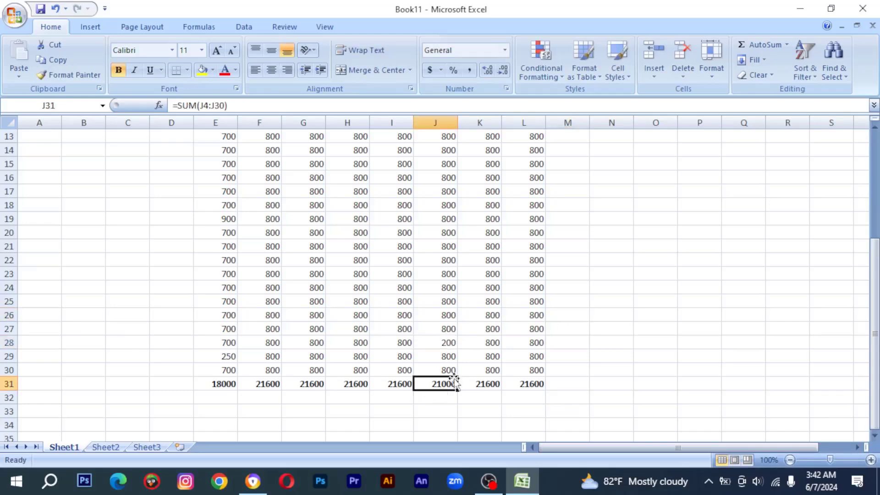
click(609, 299)
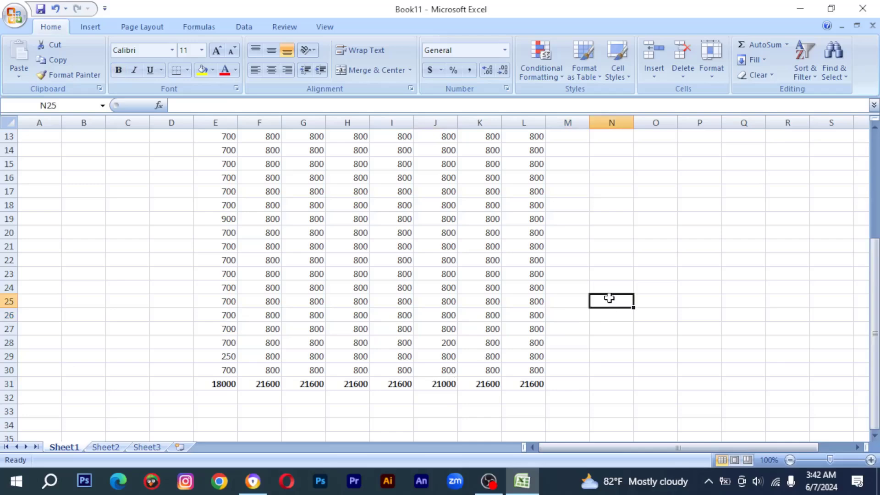
scroll(608, 297, up, 4)
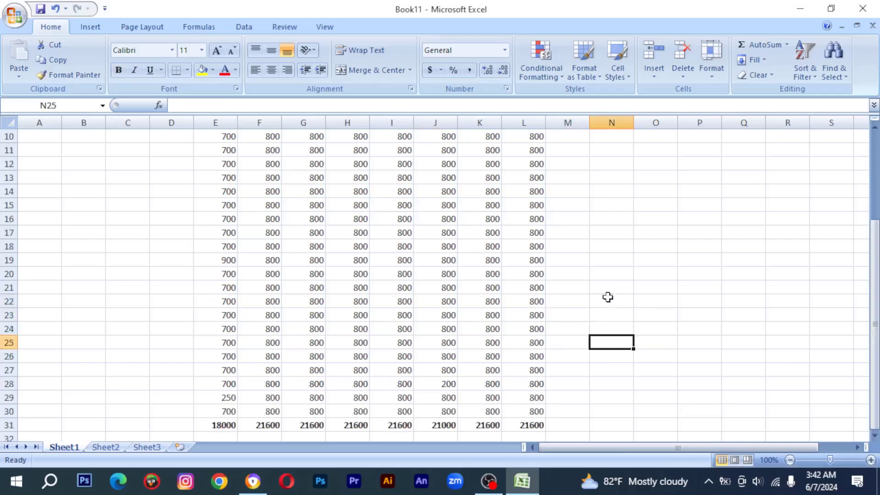
scroll(608, 297, down, 2)
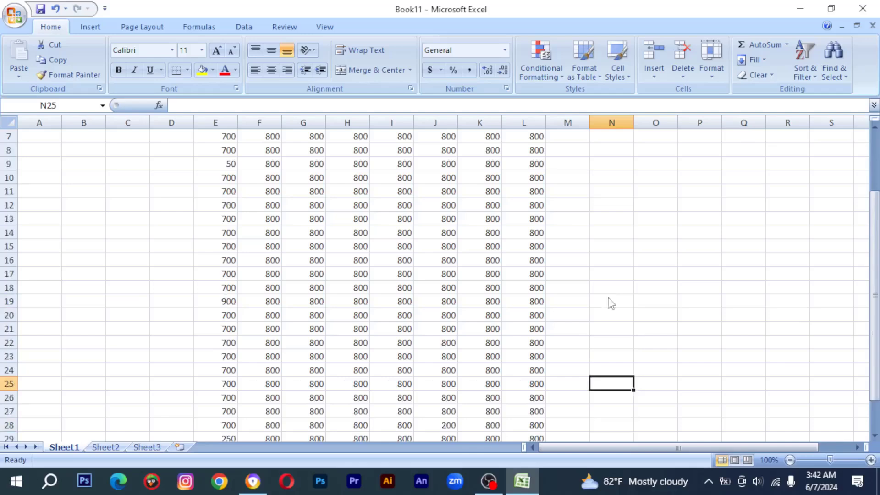
scroll(608, 297, down, 2)
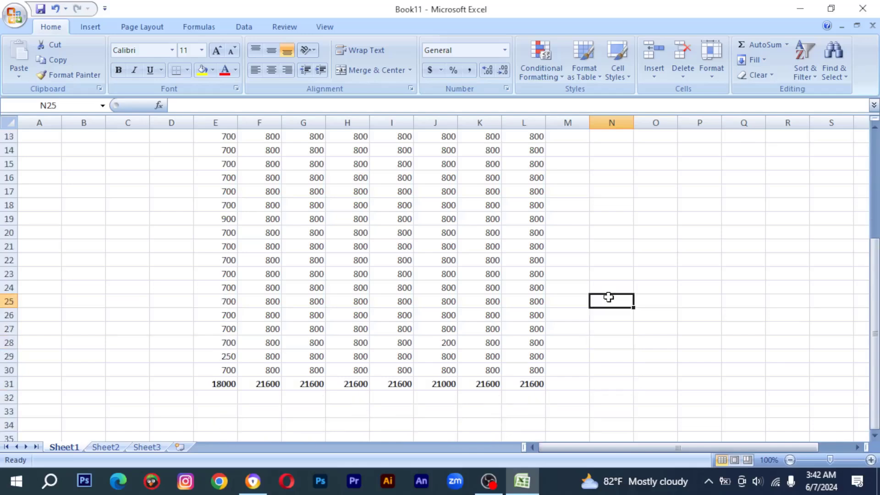
scroll(606, 305, up, 3)
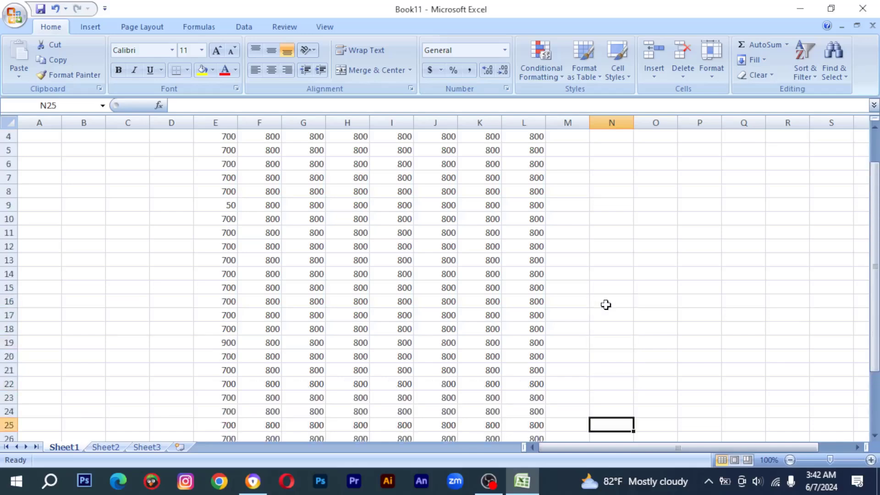
scroll(606, 304, down, 3)
Enter 400 in N4 and fill it down column N to N19.
scroll(606, 304, up, 4)
click(621, 183)
text(4)
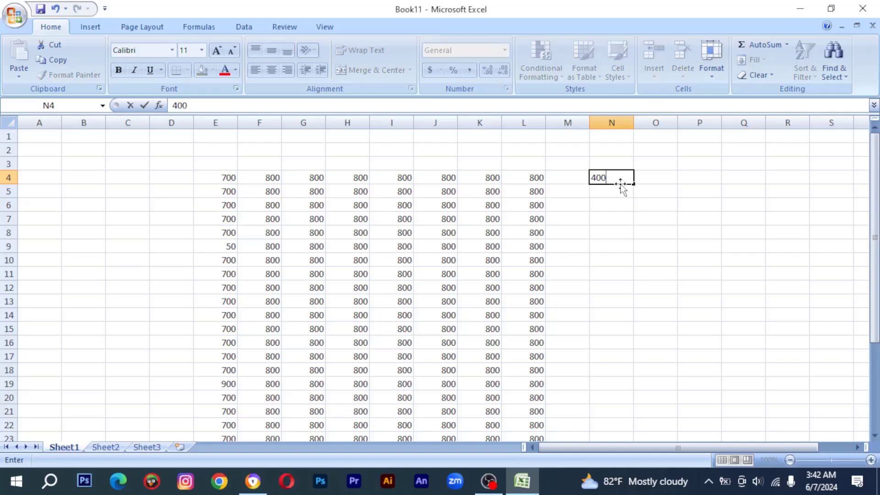
text(00)
key(Return)
click(631, 182)
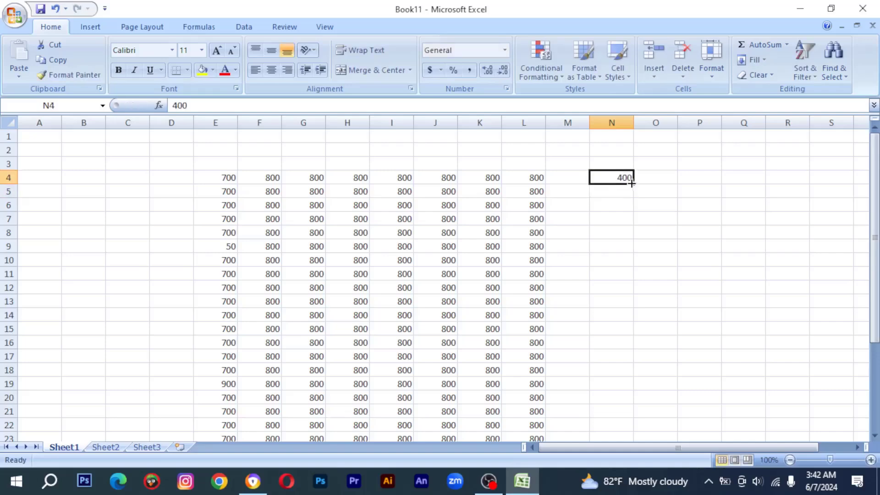
drag(633, 182, 634, 390)
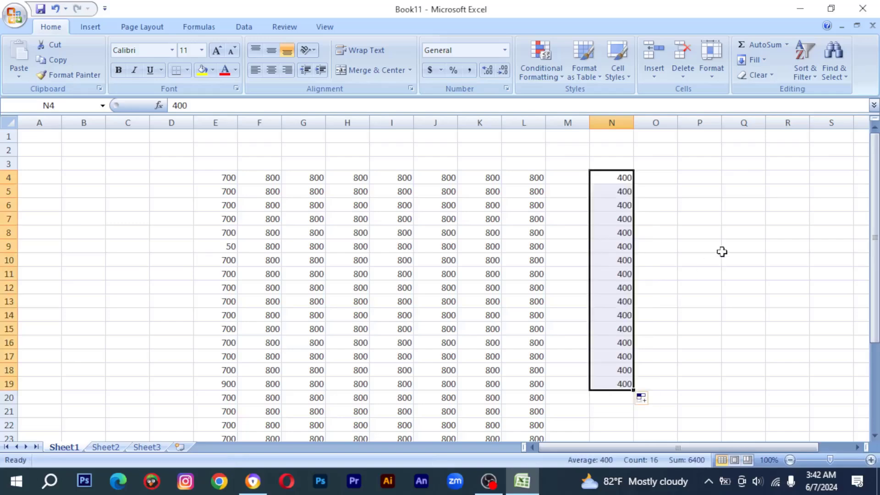
Total N4:N19 in cell N20 with AutoSum.
click(610, 409)
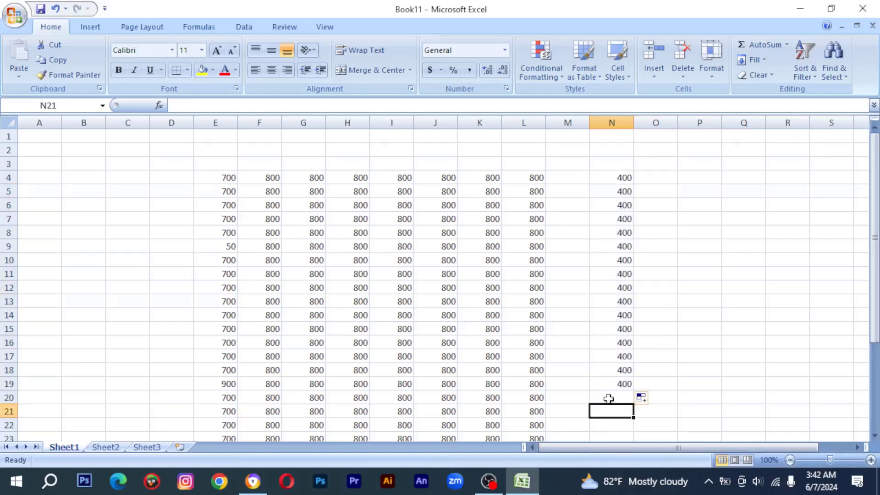
click(609, 398)
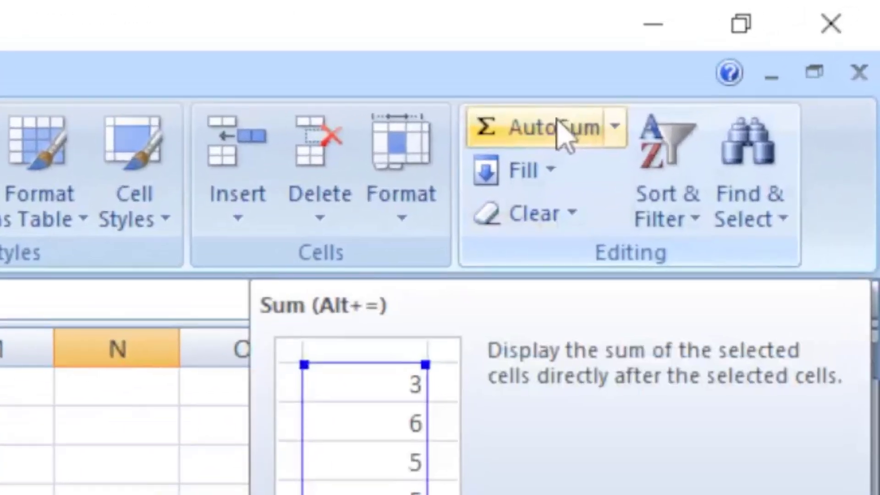
click(559, 122)
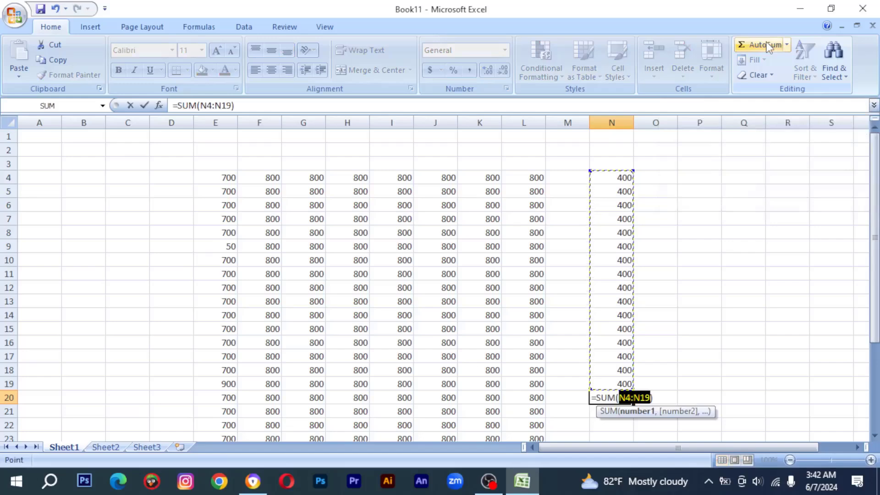
key(Return)
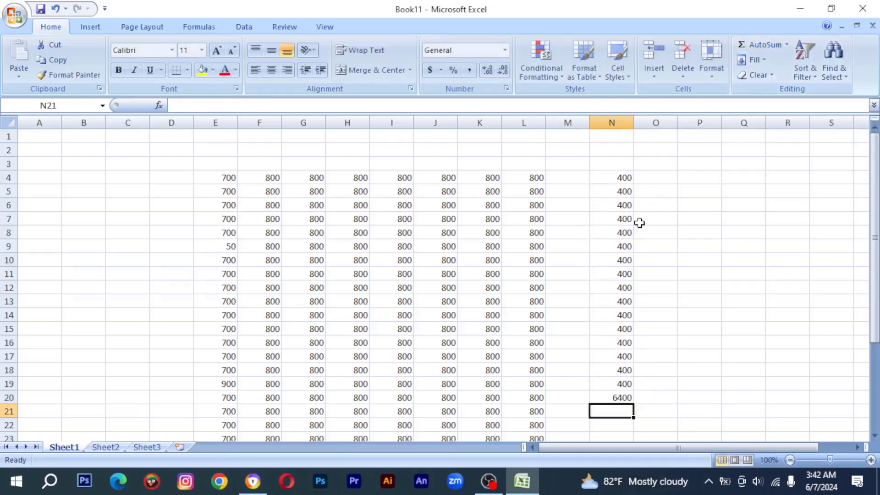
Make the column N total in N20 bold and deselect it by selecting O19.
click(627, 398)
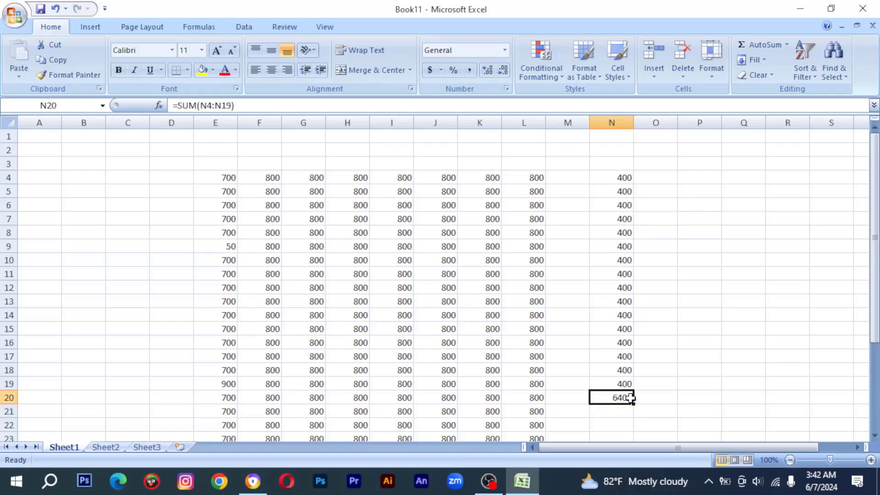
click(118, 70)
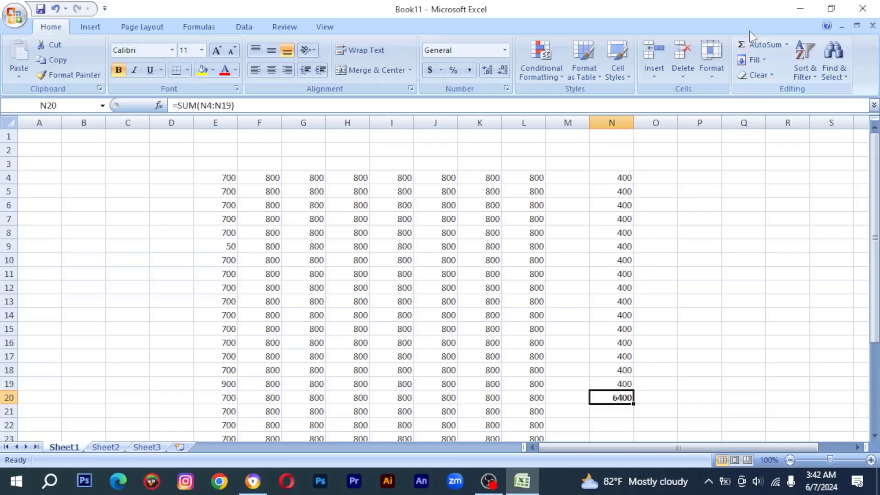
click(642, 383)
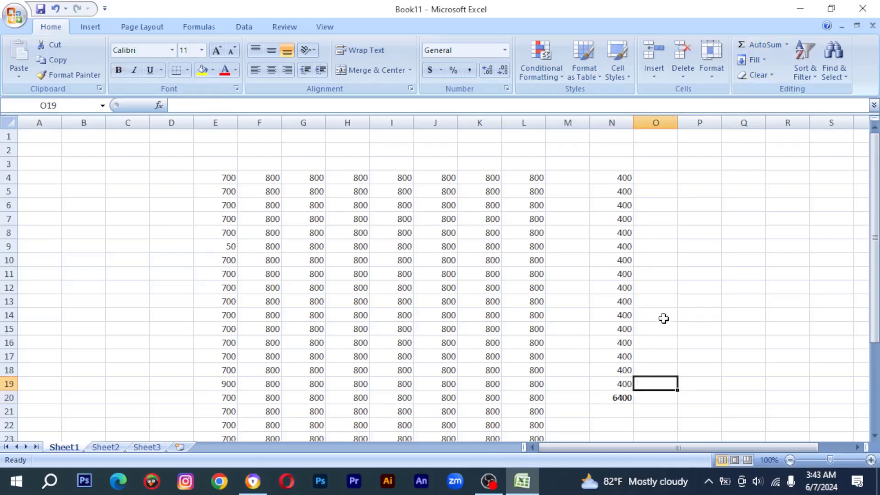
Enter 1000 in P8 and 500 in P9, finishing with Q8 selected.
scroll(664, 318, down, 1)
scroll(664, 318, up, 1)
drag(640, 451, 716, 443)
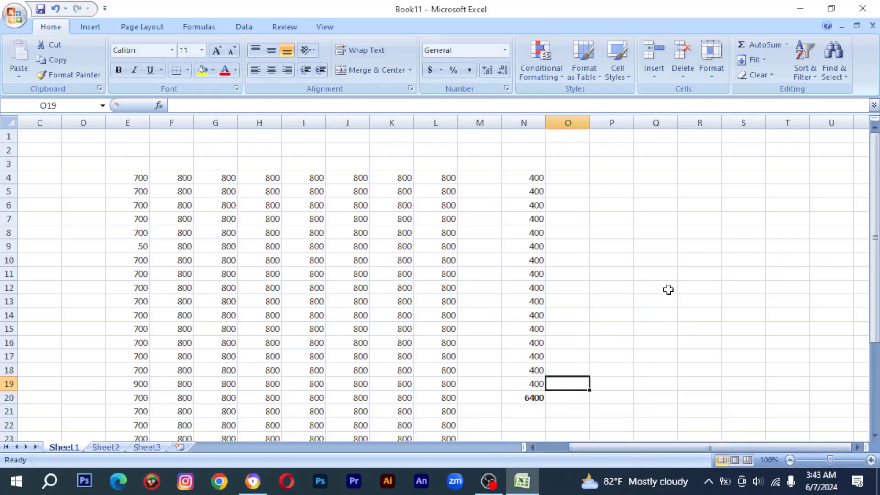
click(621, 236)
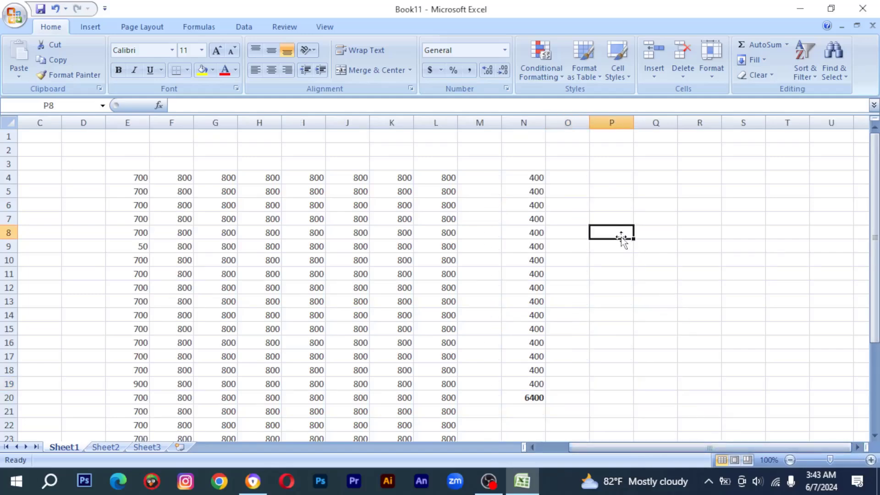
text(1000)
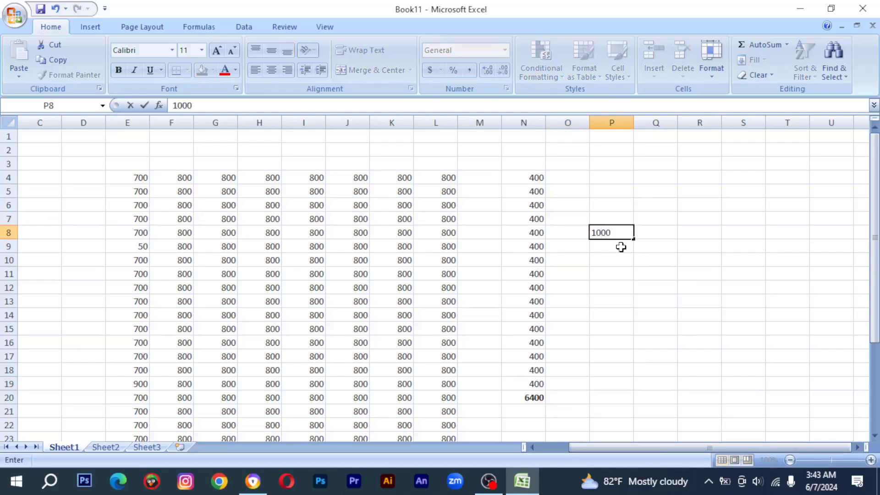
click(621, 247)
text(500)
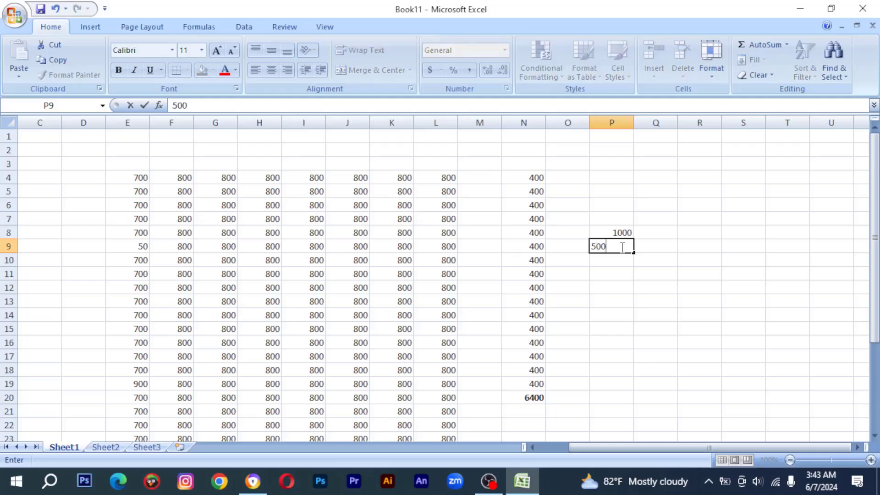
click(666, 231)
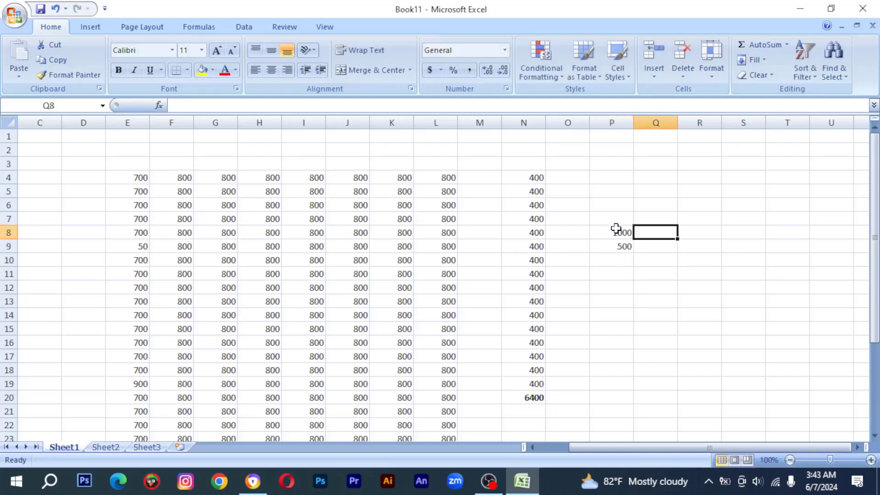
Subtract P9 from P8 in cell P10 with the formula =P8-P9, and select P10 to check it.
click(625, 258)
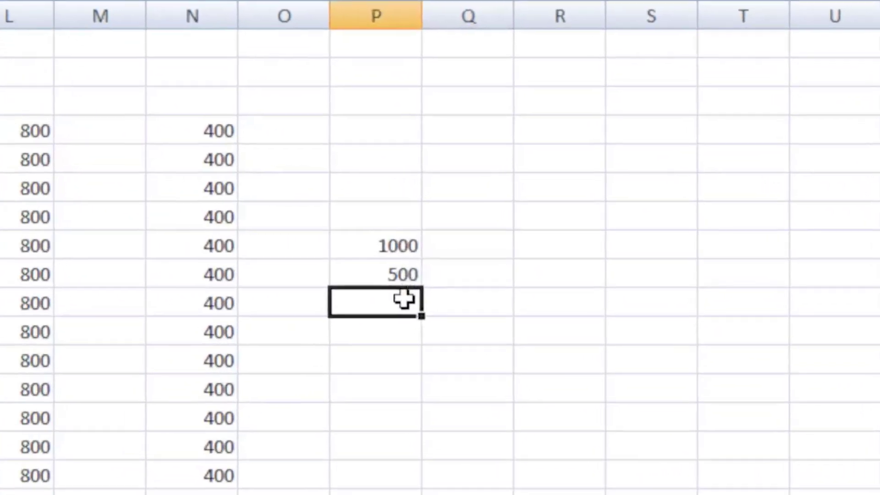
text(=)
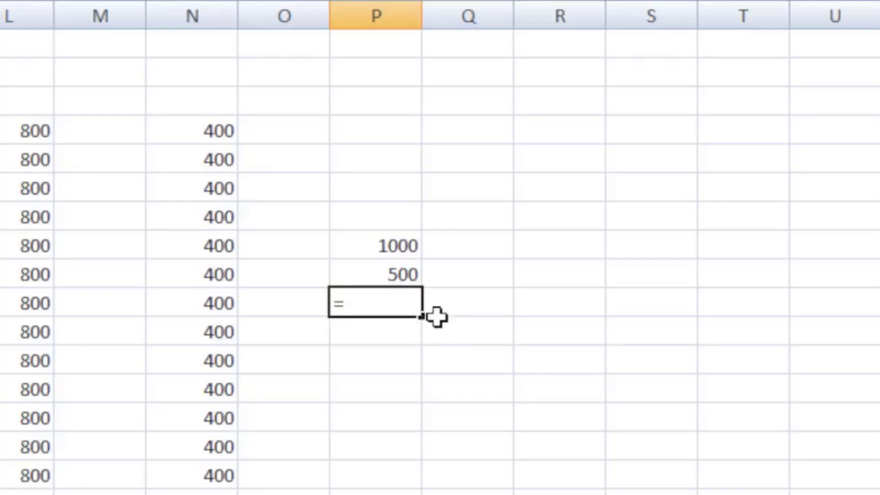
click(401, 247)
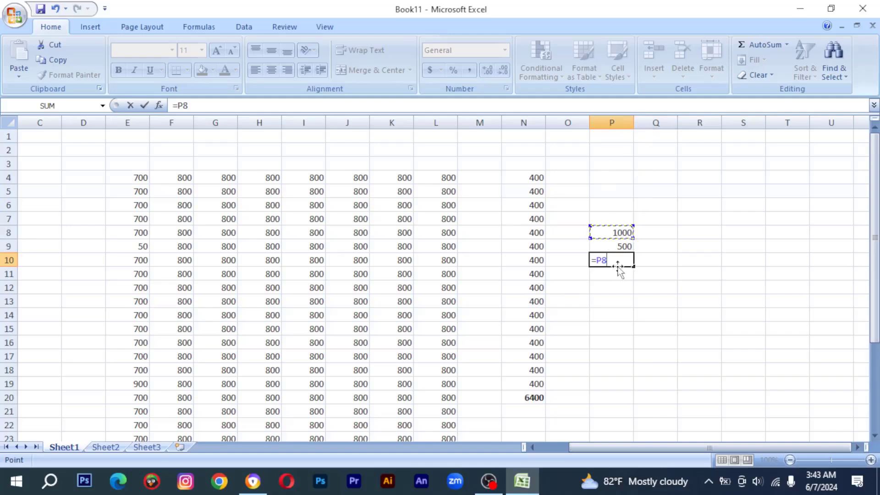
text(-)
click(621, 246)
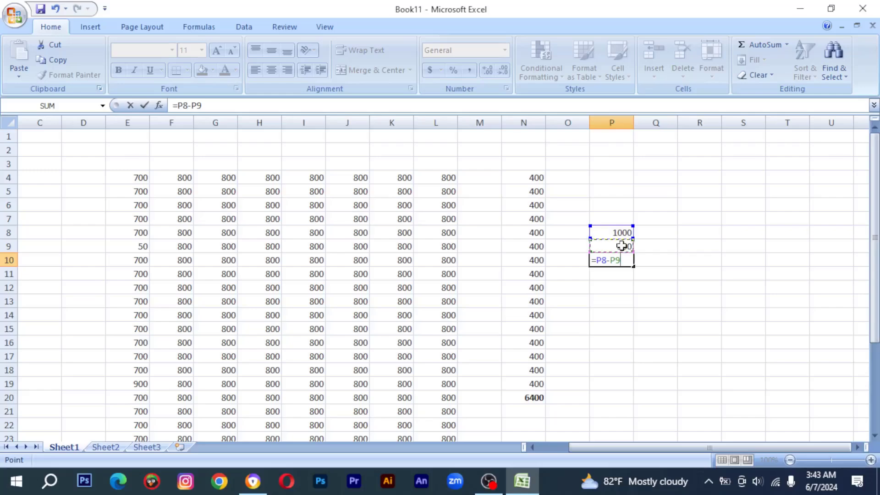
key(Return)
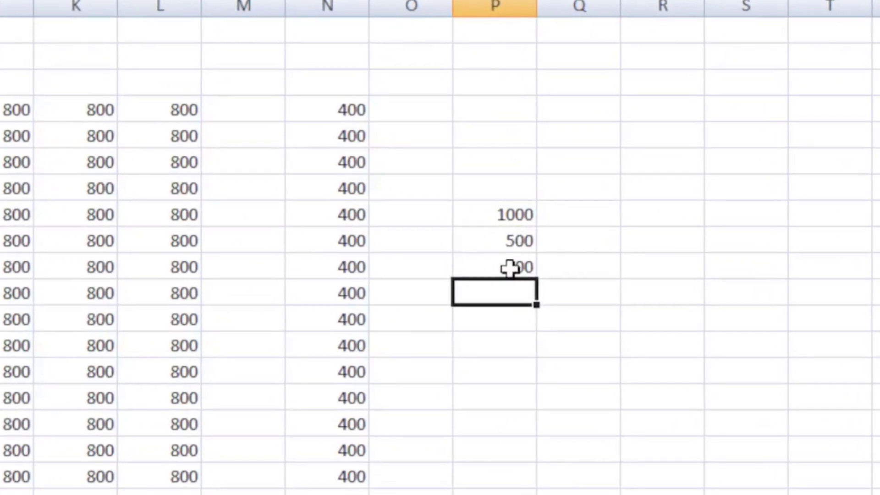
click(618, 260)
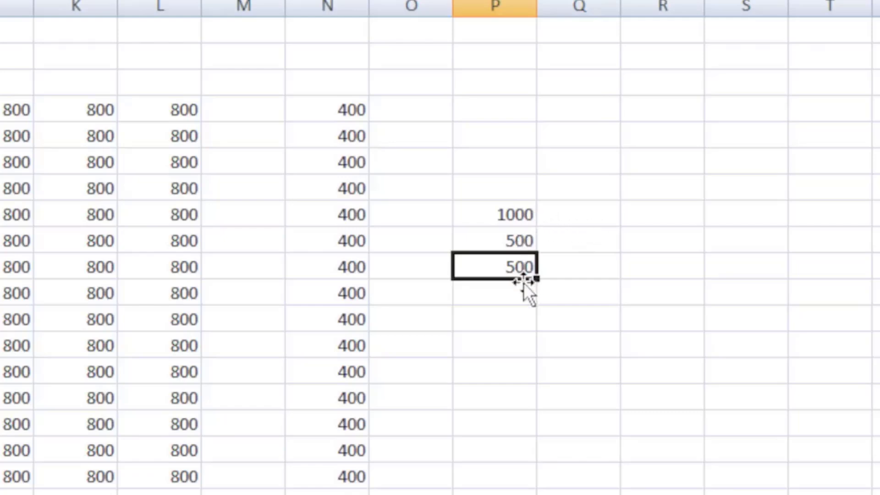
Multiply P8, P9 and P10 in cell P11 with the formula =P8*P9*P10, and select P11 to check it.
click(516, 293)
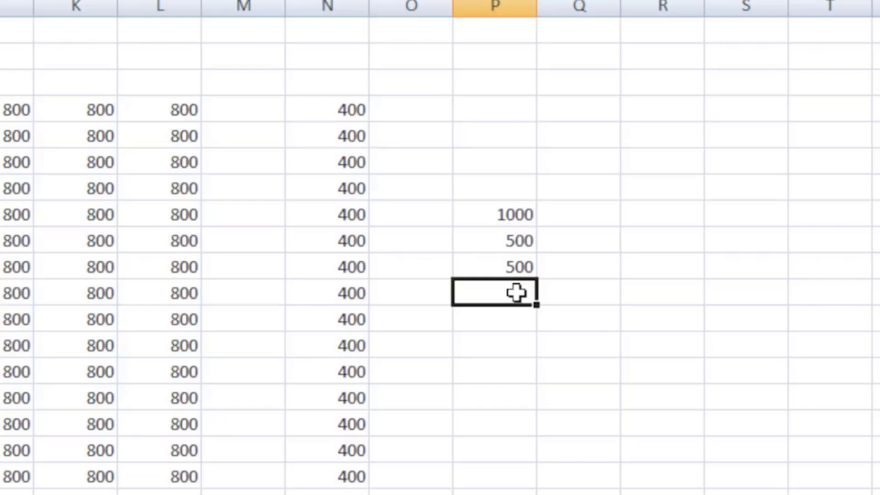
text(=)
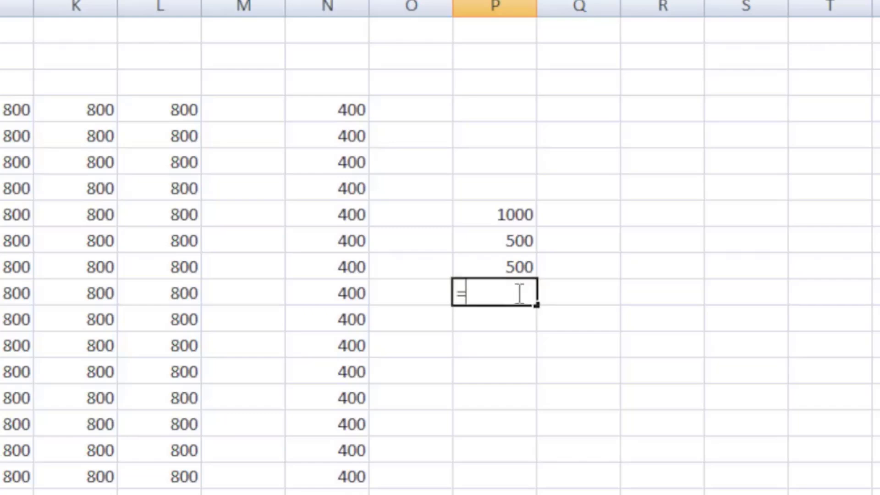
click(503, 208)
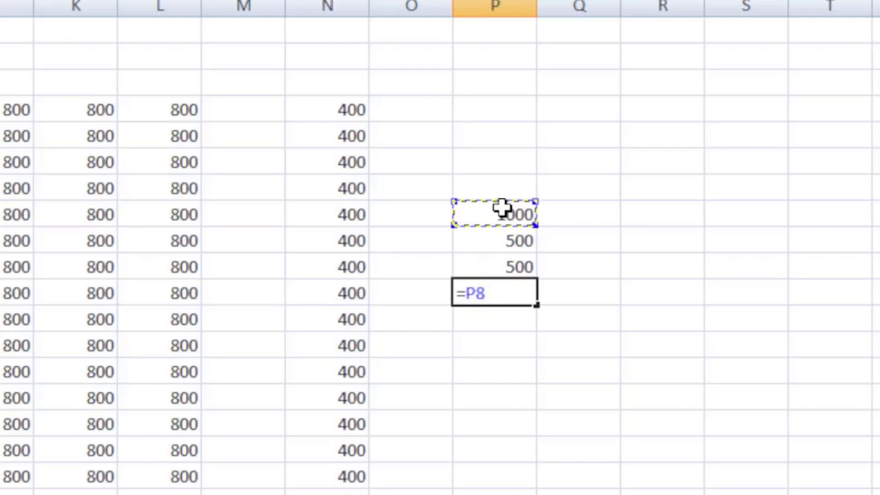
text(*)
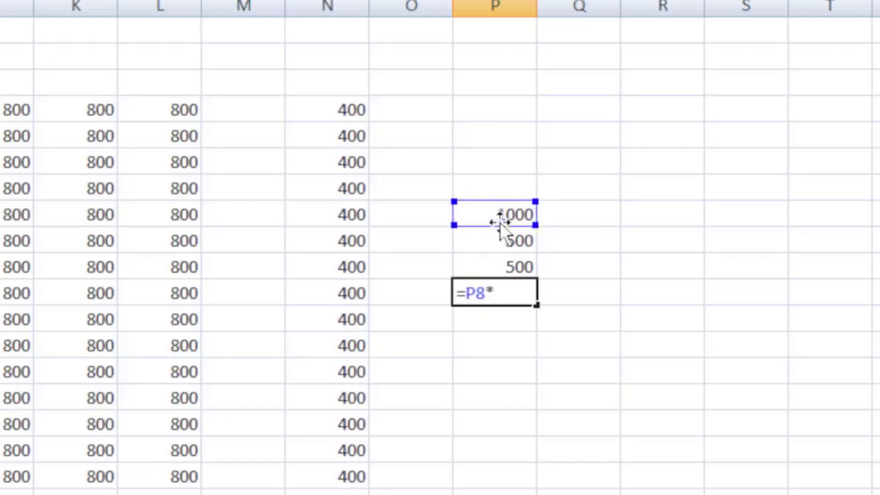
click(502, 239)
text(*)
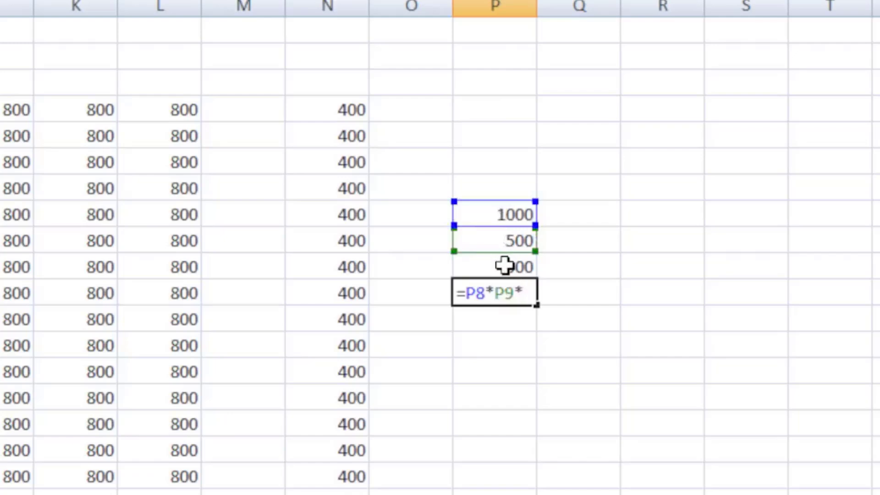
click(505, 266)
text(*)
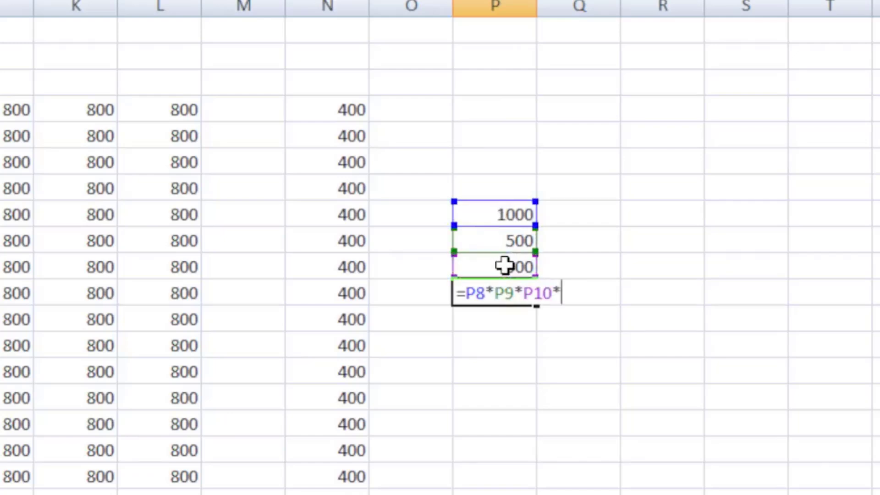
key(BackSpace)
key(Return)
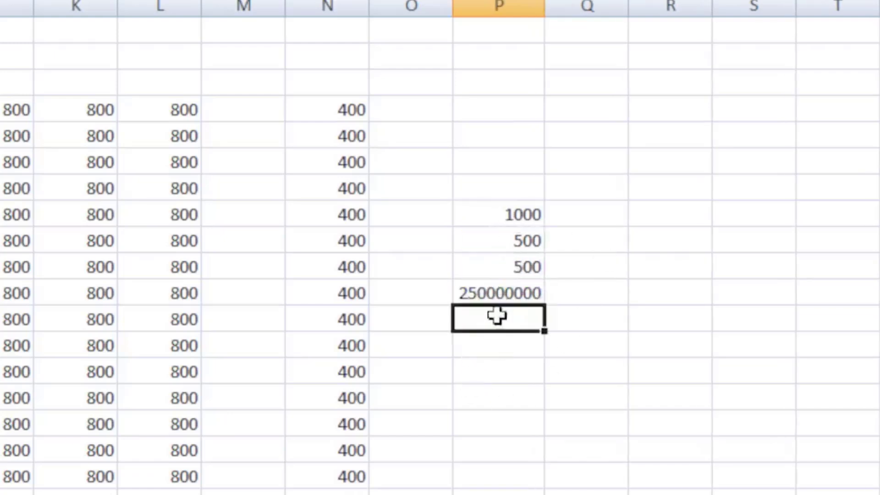
click(498, 295)
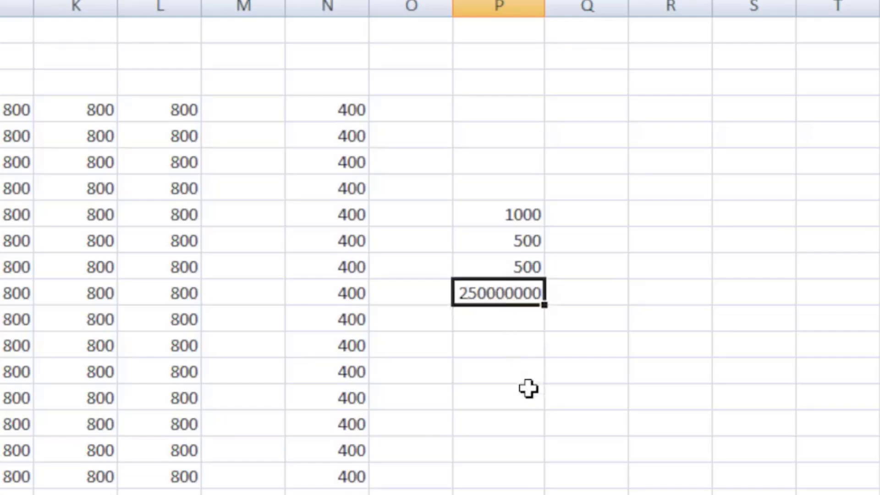
Enter 100 in cell Q6 and 10 in cell Q7.
click(592, 163)
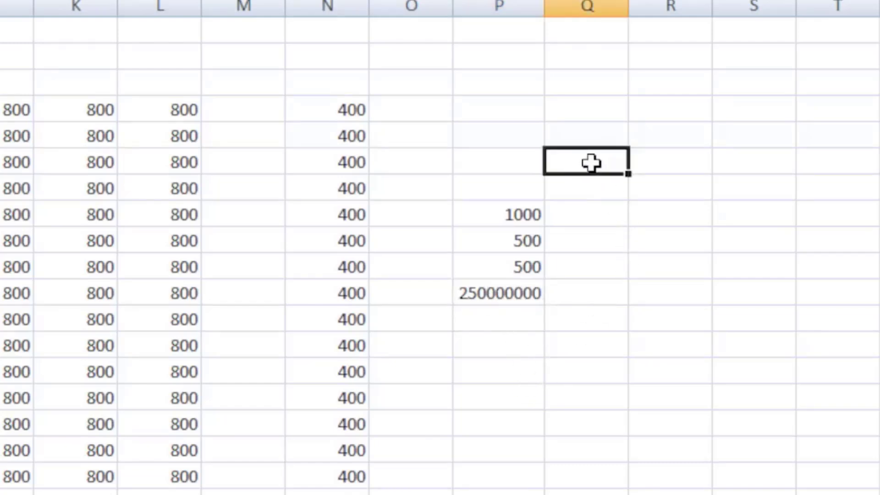
text(100)
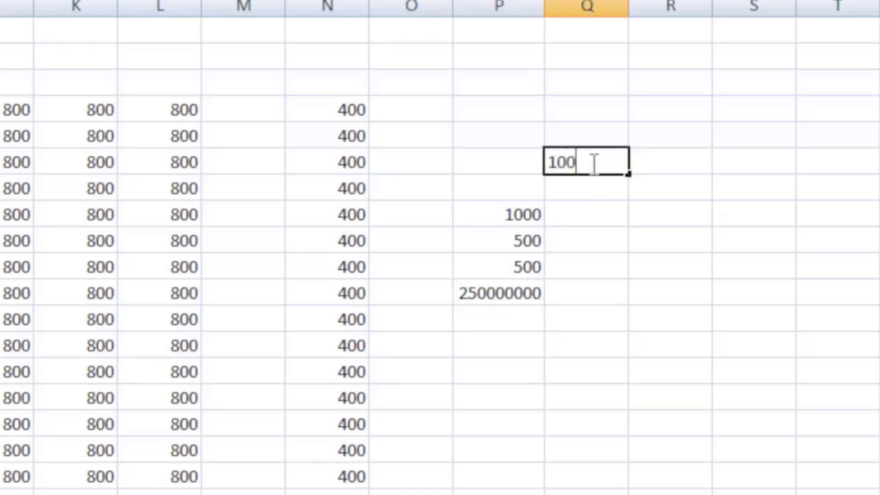
click(593, 190)
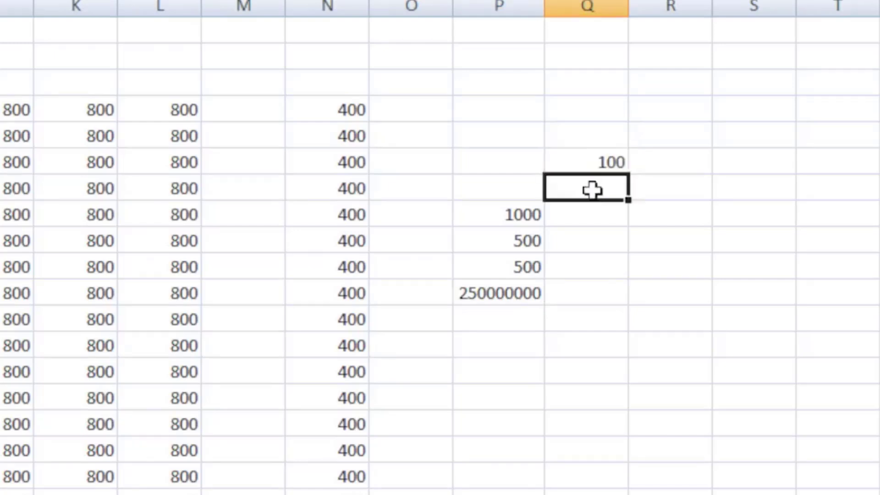
text(10)
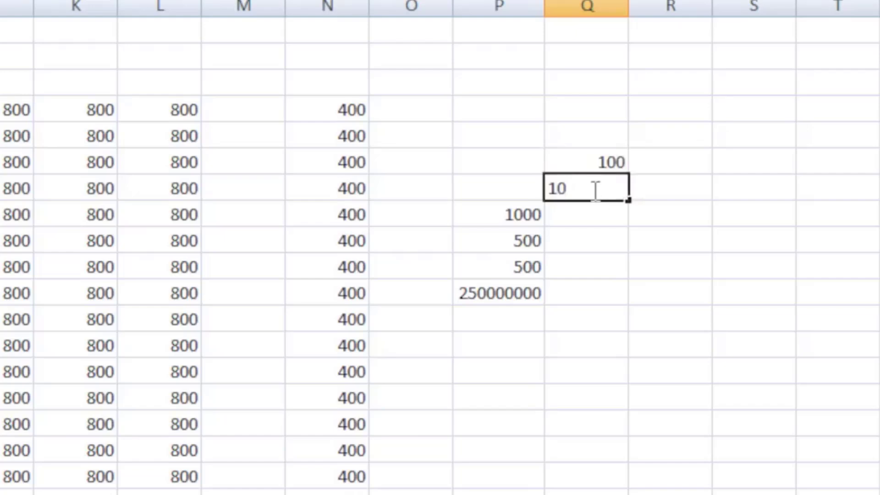
Divide Q6 by Q7 in cell Q8 with the formula =Q6/Q7, and select Q8 to check it.
click(582, 217)
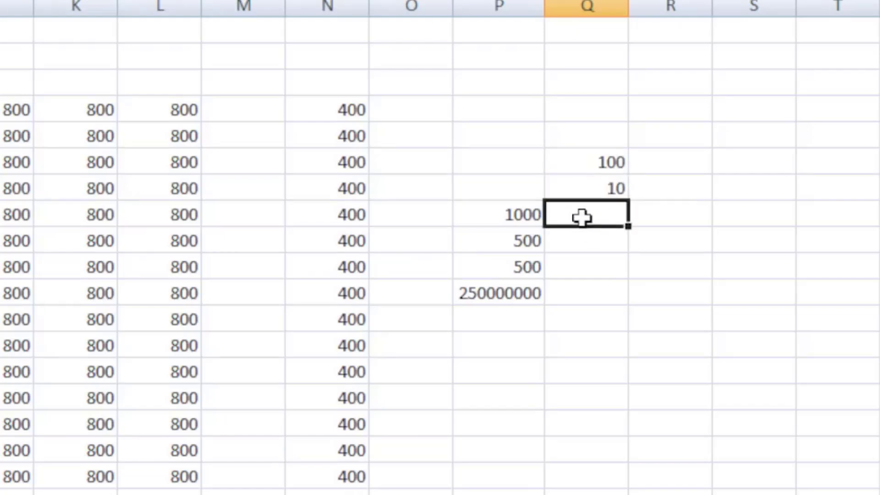
text(=)
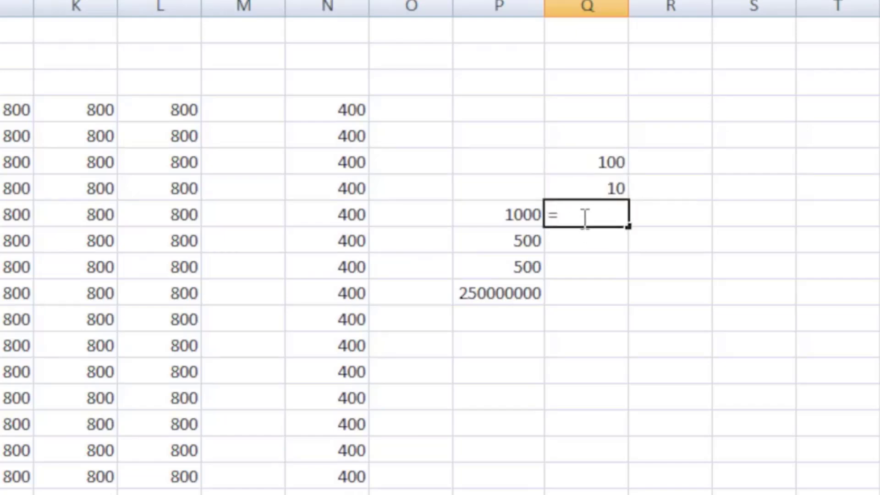
click(590, 162)
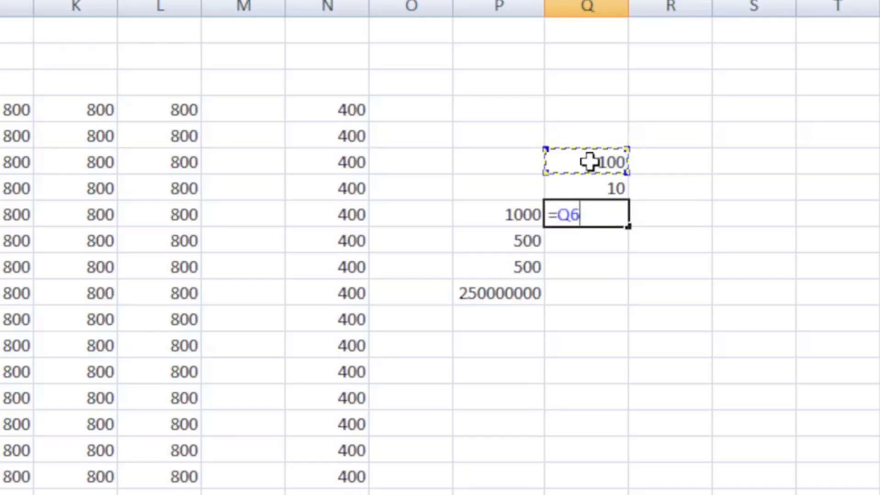
text(/)
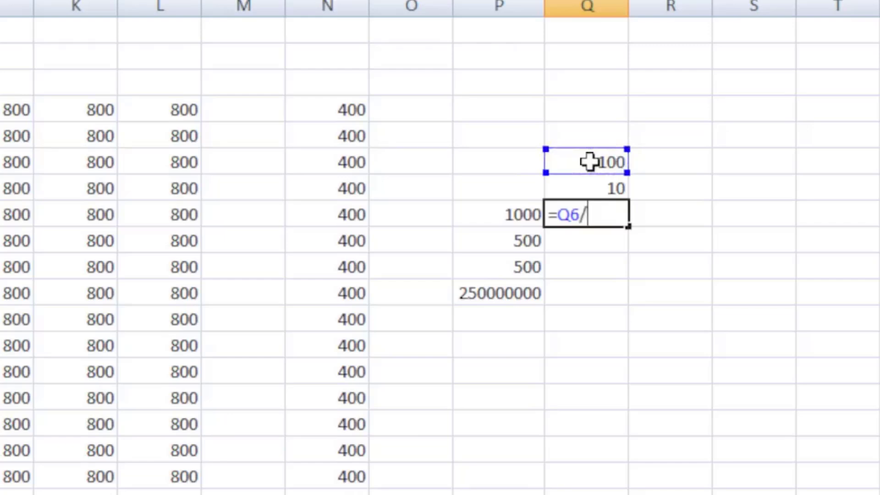
click(593, 192)
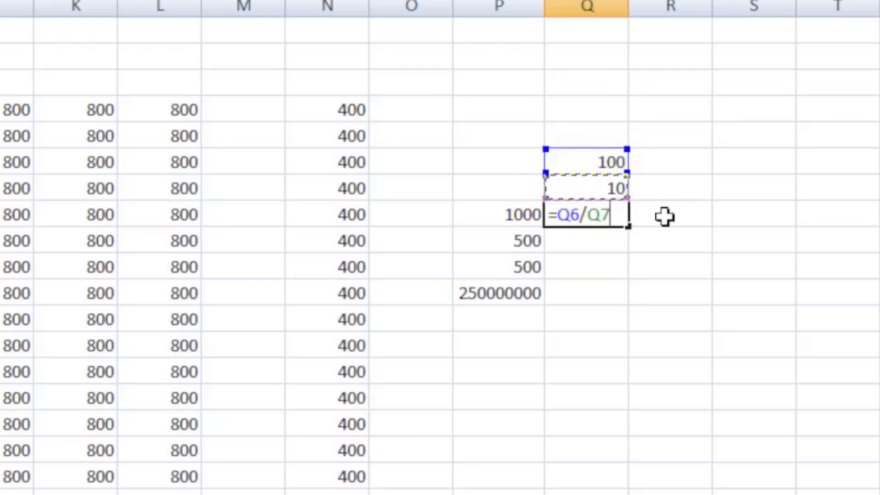
key(Return)
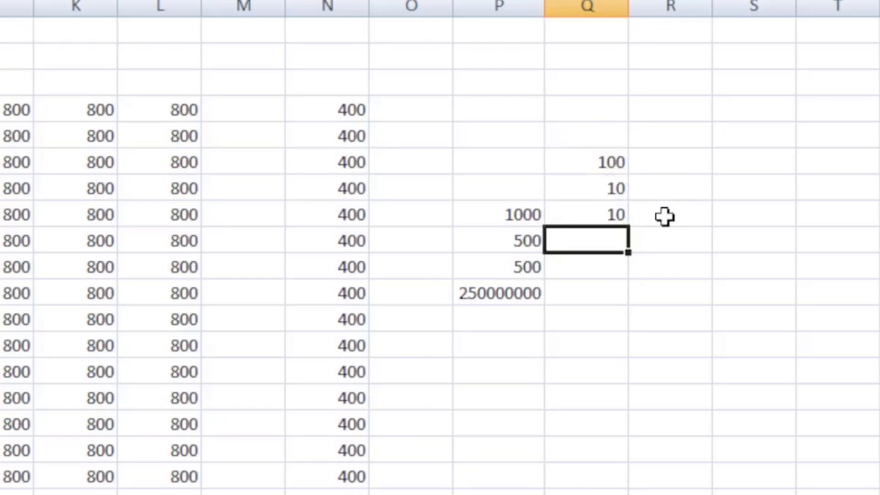
click(607, 218)
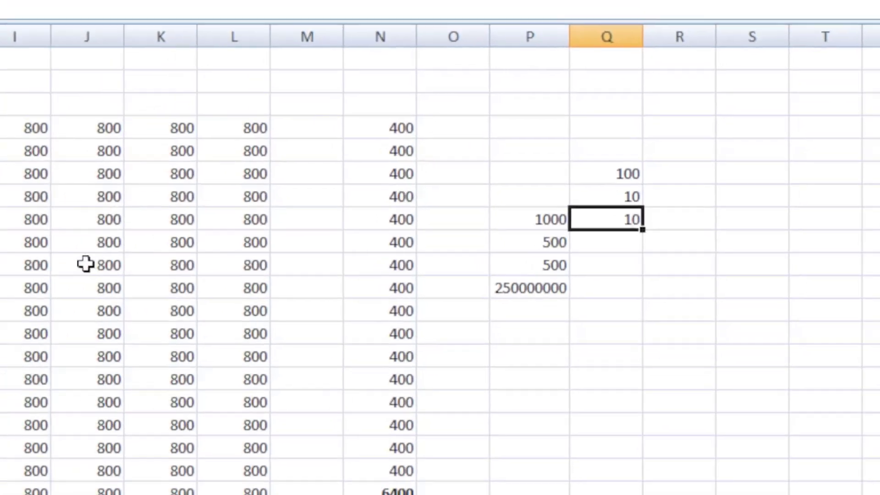
click(84, 263)
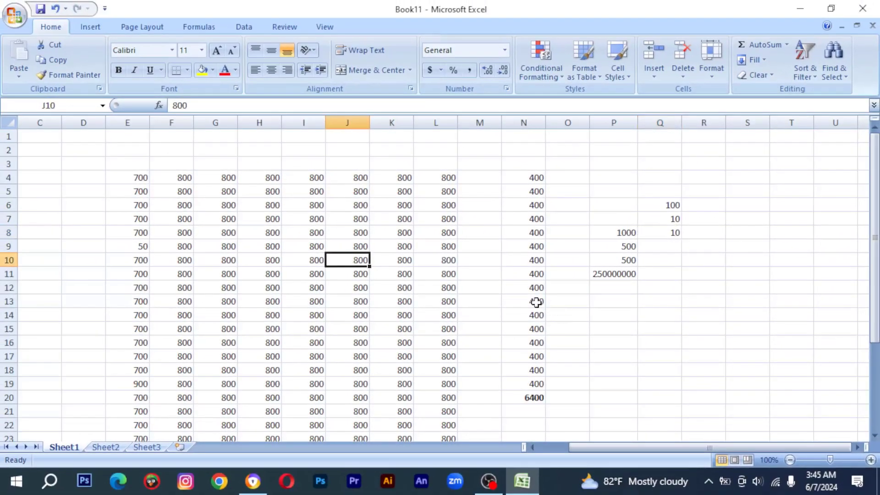
click(537, 302)
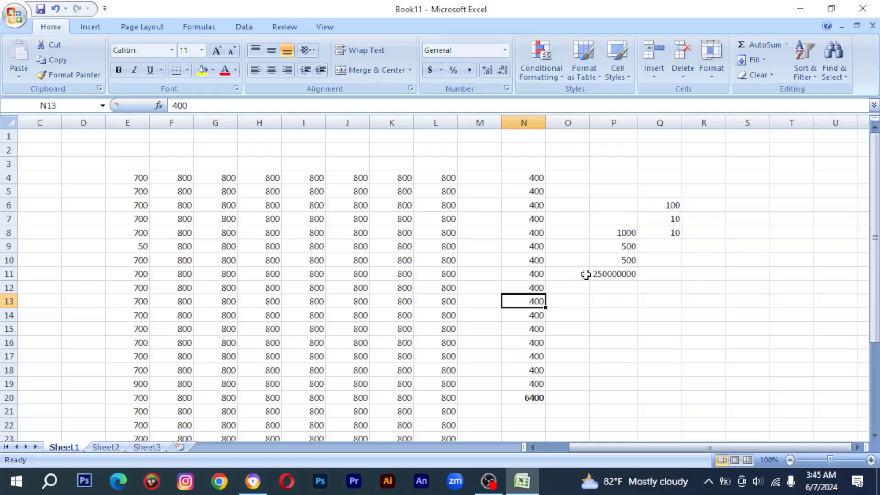
scroll(586, 274, down, 2)
scroll(586, 274, up, 2)
click(626, 236)
click(532, 210)
click(535, 237)
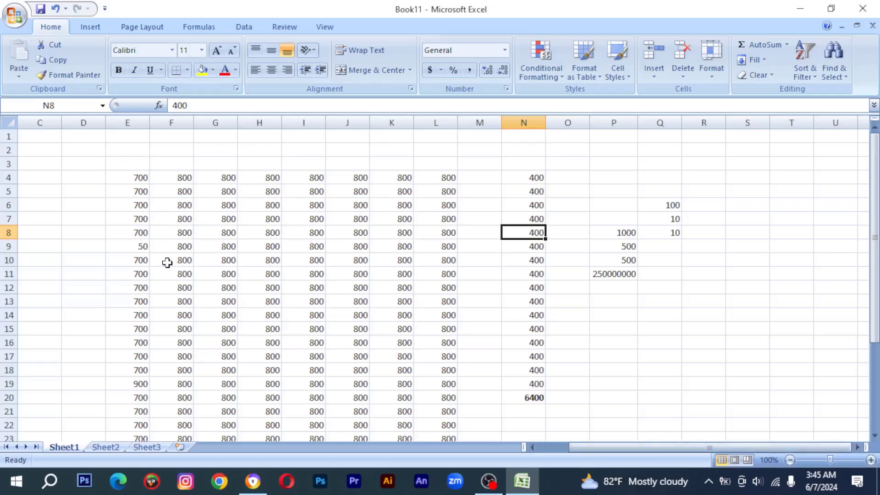
In the empty area below the data, enter 800 in F39, 500 in G39 and 600 in H39, finishing with H41 selected.
scroll(298, 258, down, 2)
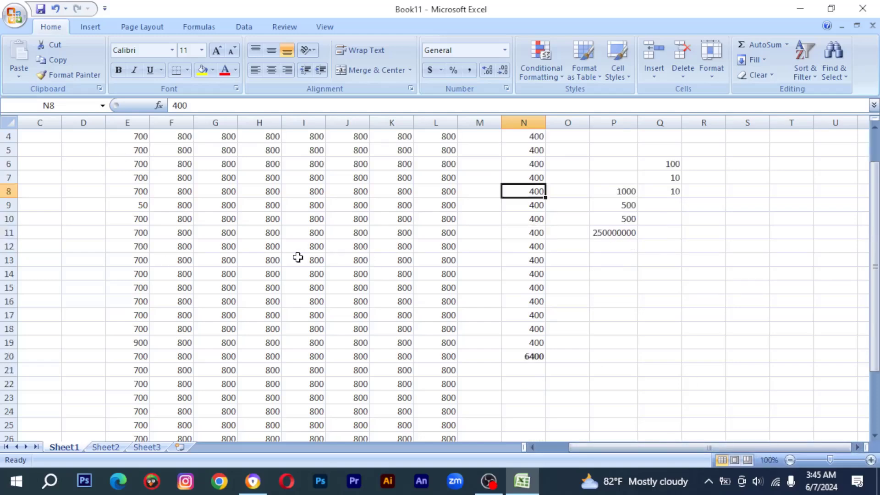
scroll(298, 257, up, 1)
scroll(298, 256, down, 11)
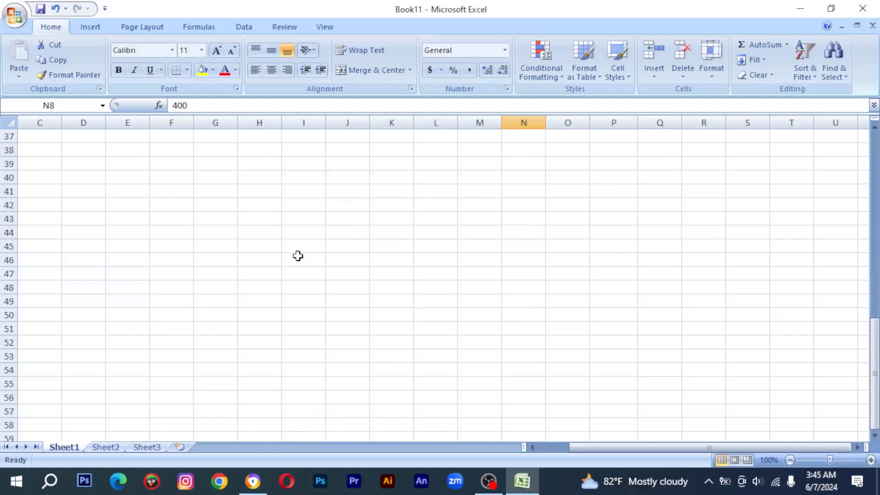
click(172, 165)
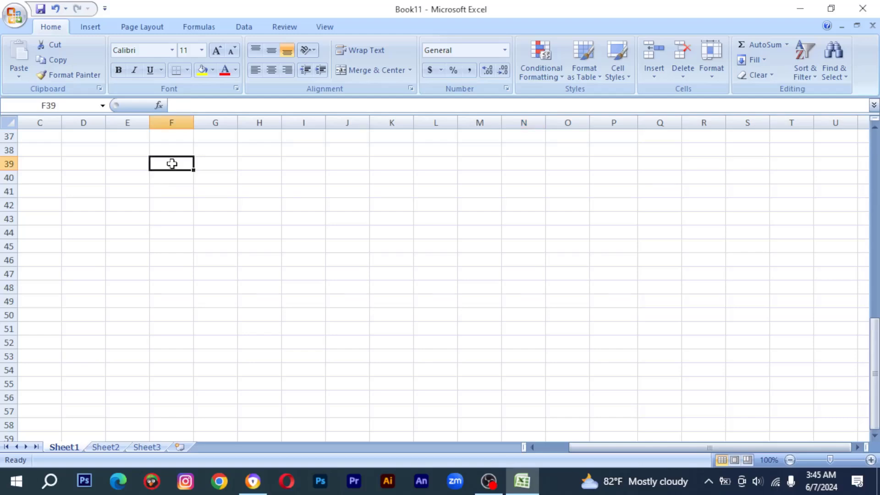
text(800)
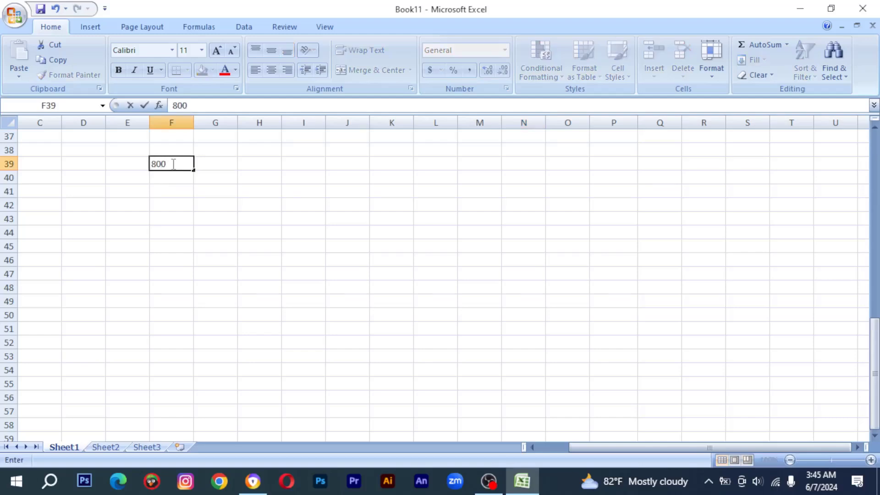
key(Return)
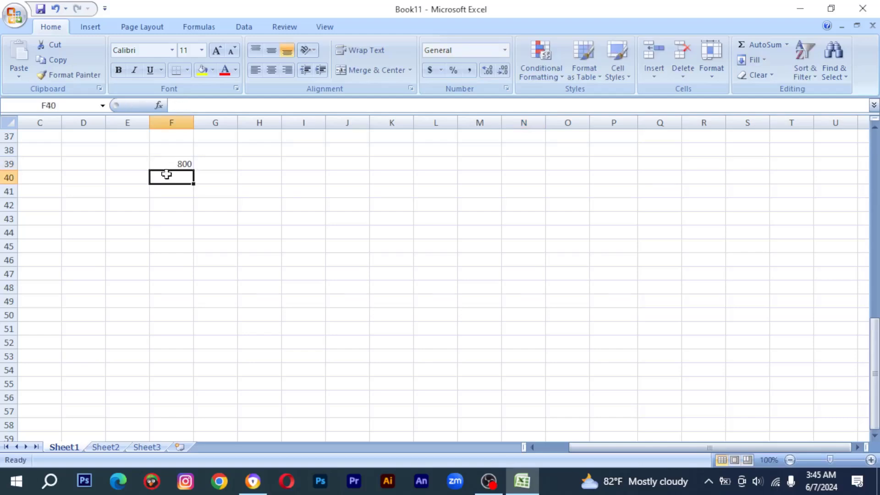
click(214, 166)
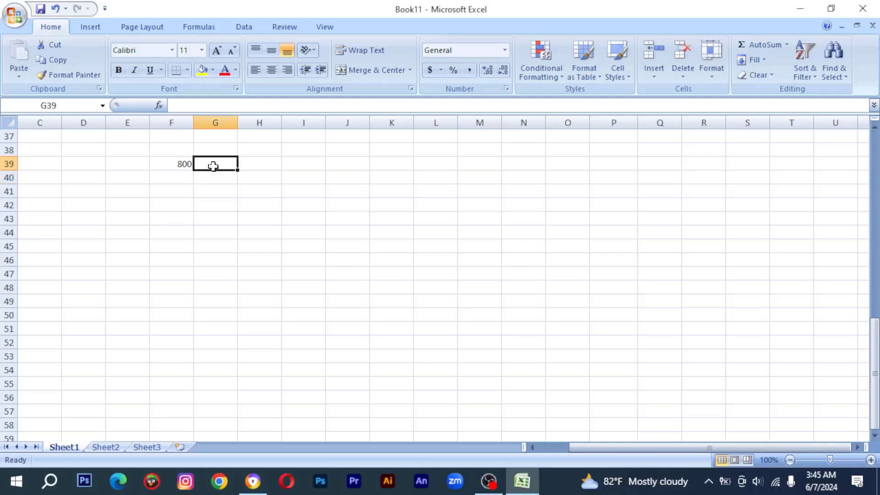
text(500)
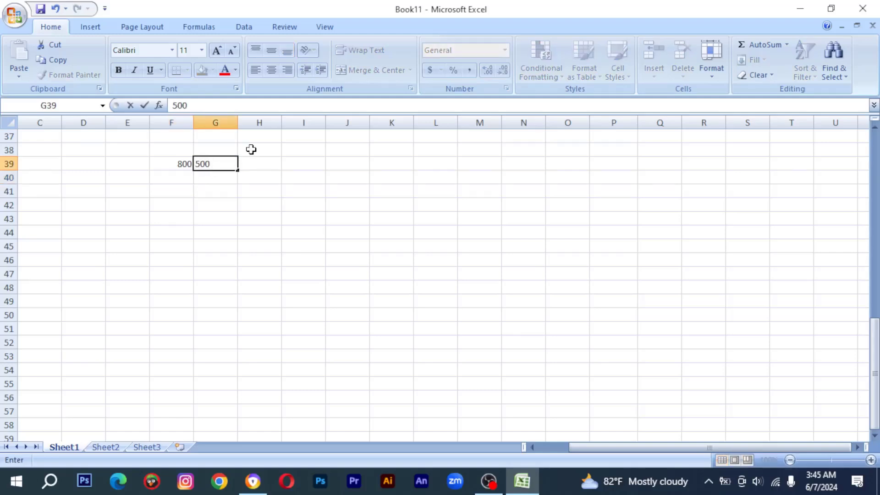
click(257, 161)
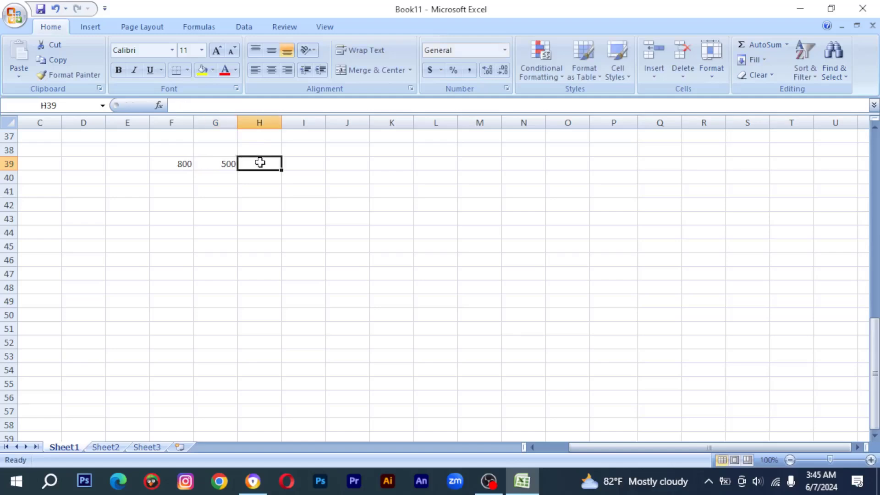
text(600)
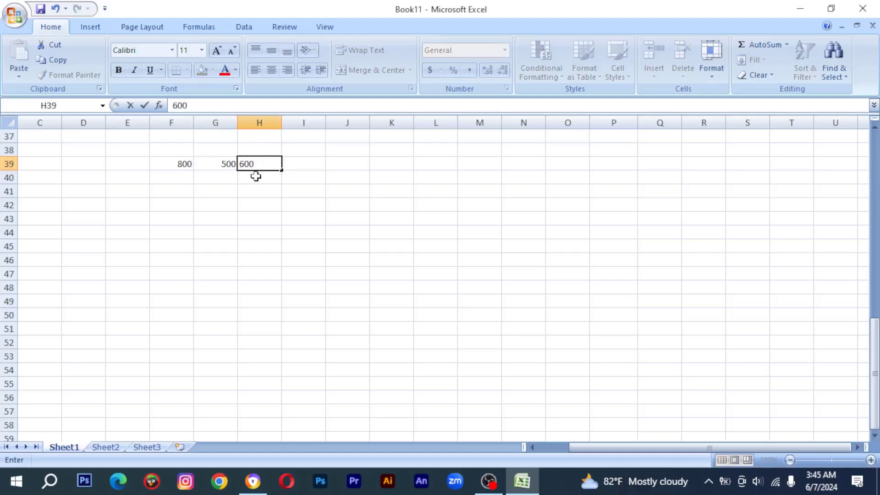
click(249, 188)
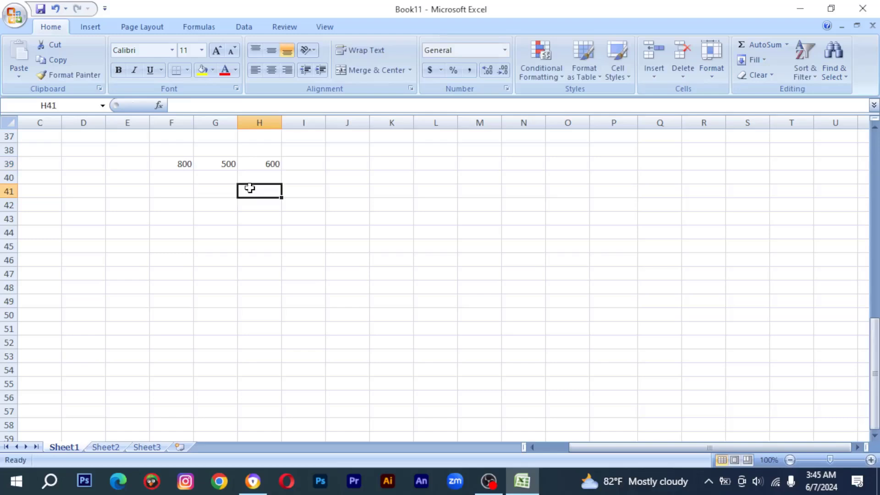
Total F39 through H39 in cell I39 with the formula =SUM(F39:H39), and clear I39 again.
click(297, 167)
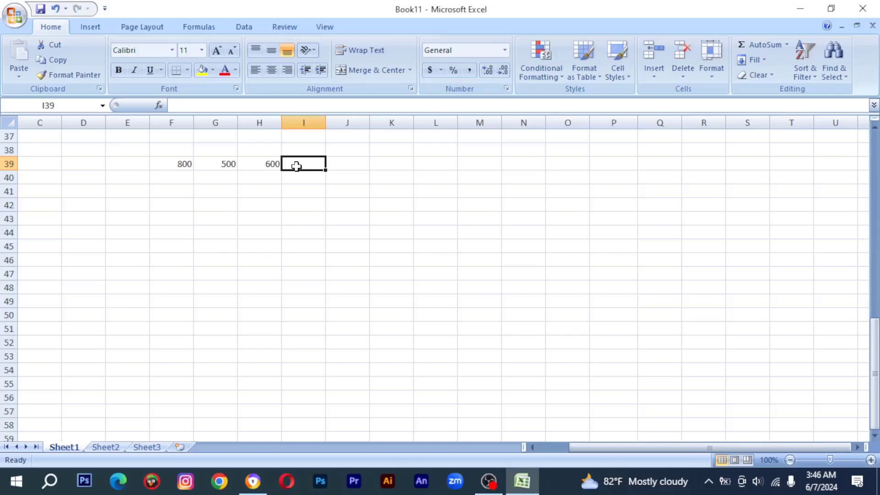
text(=sum)
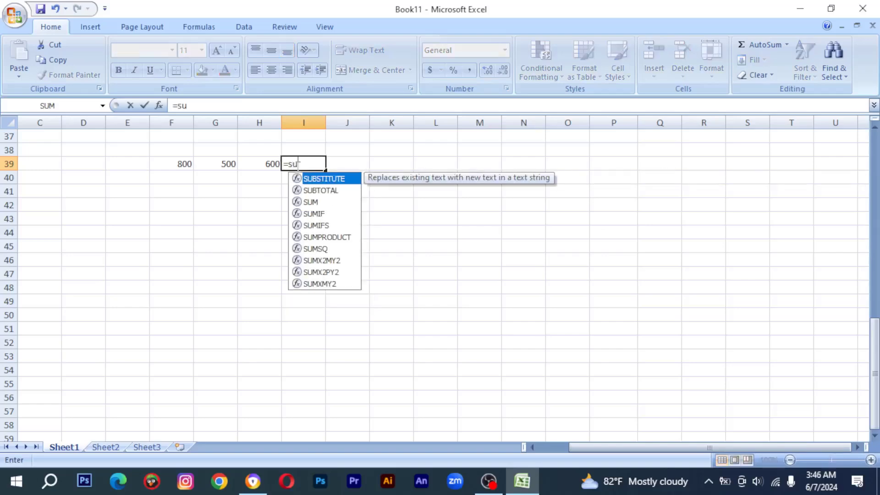
text(()
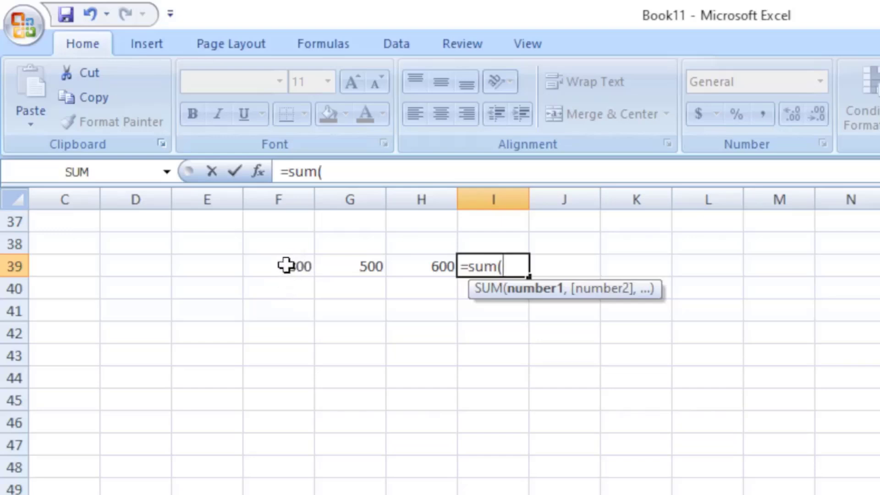
drag(287, 266, 418, 263)
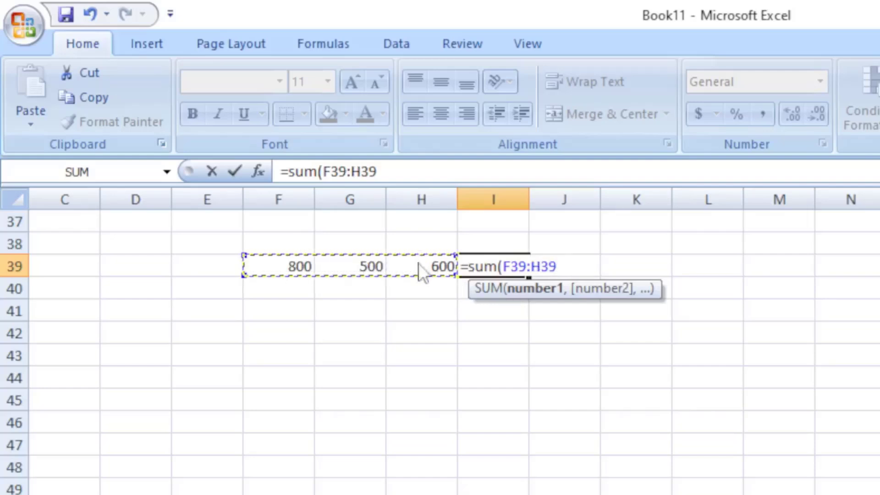
text())
key(Return)
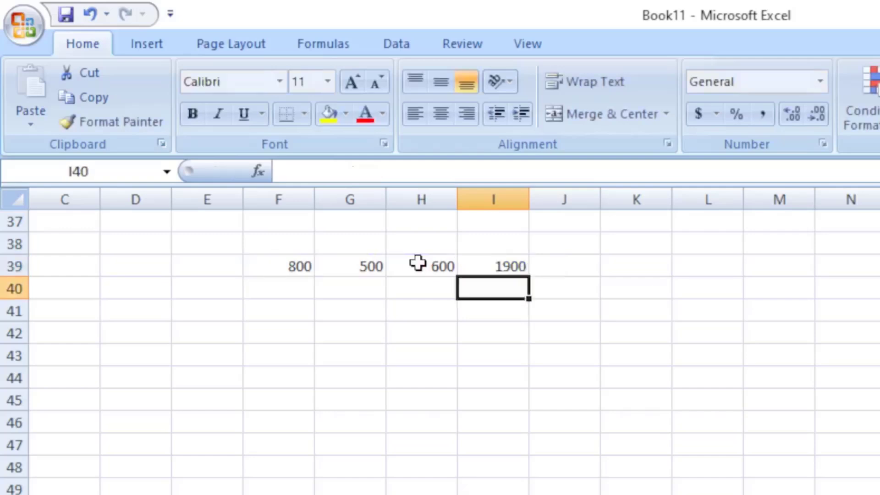
click(501, 266)
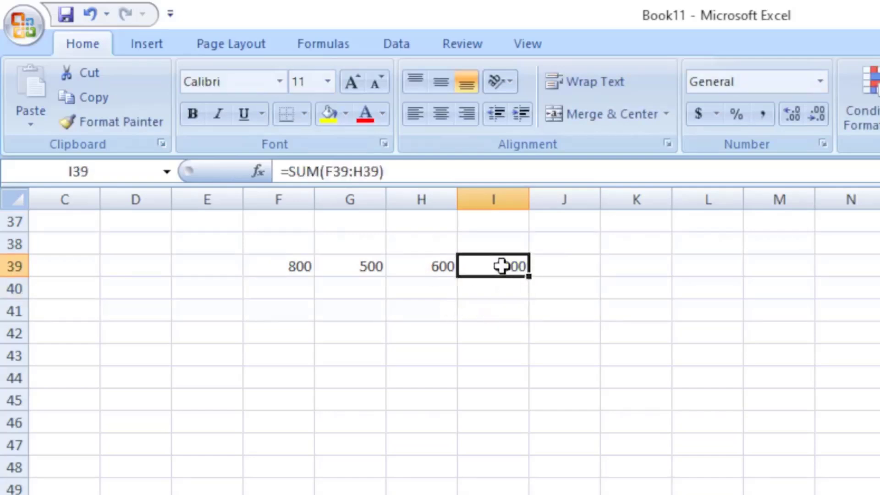
key(Delete)
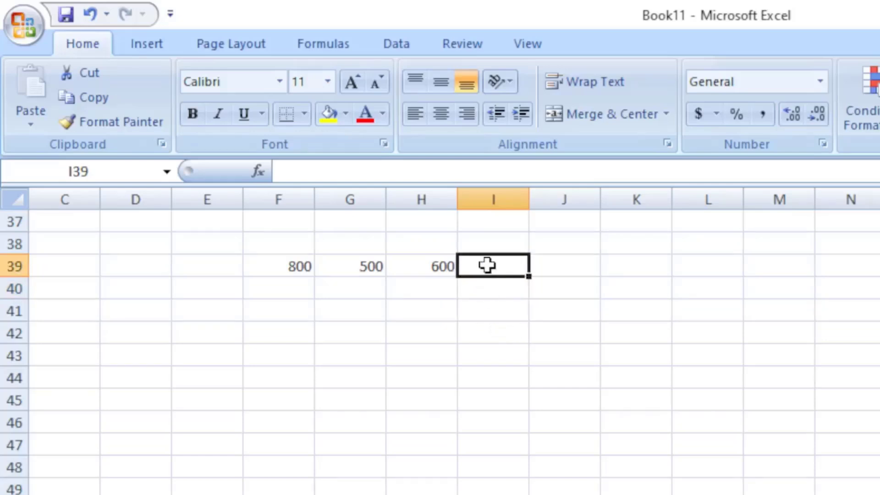
Total G39 and H39 in cell I39 with the formula =SUM(G39:H39), check I39, and finish with K44 selected.
text(=)
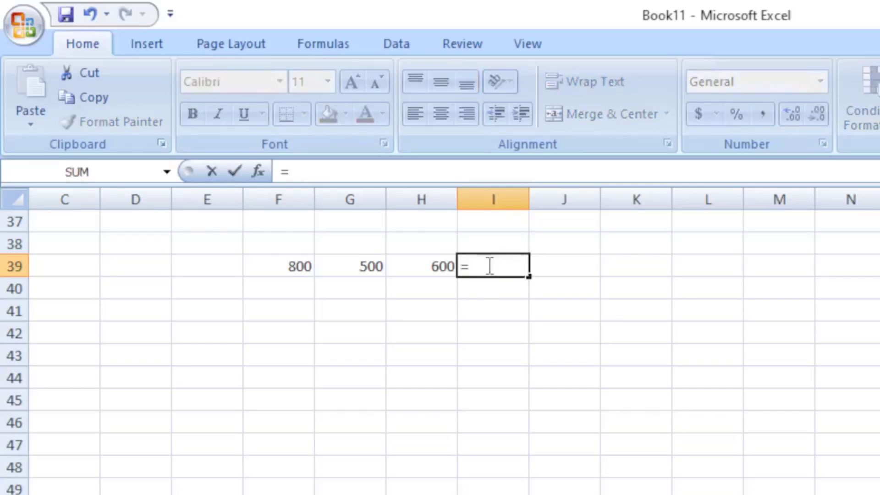
text(sum)
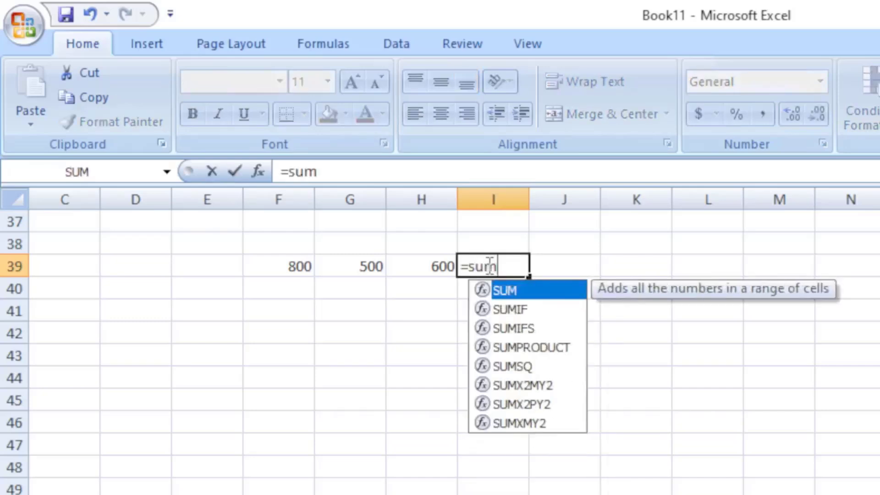
text(()
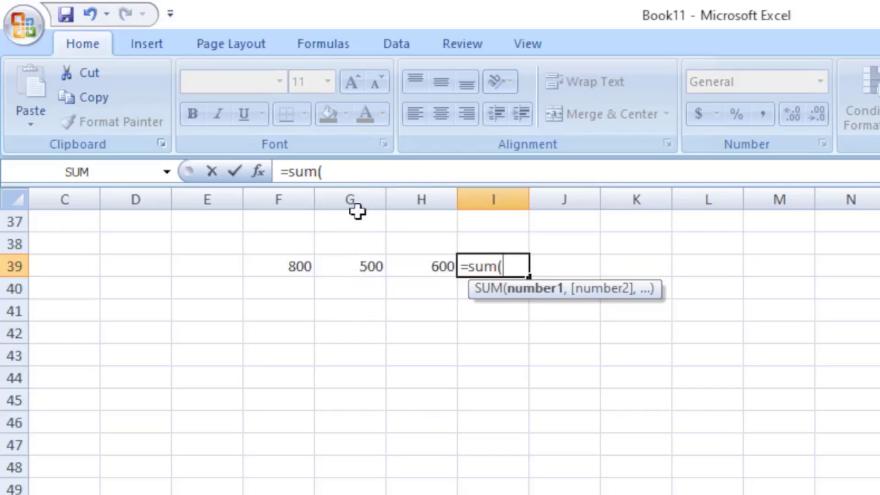
text(g)
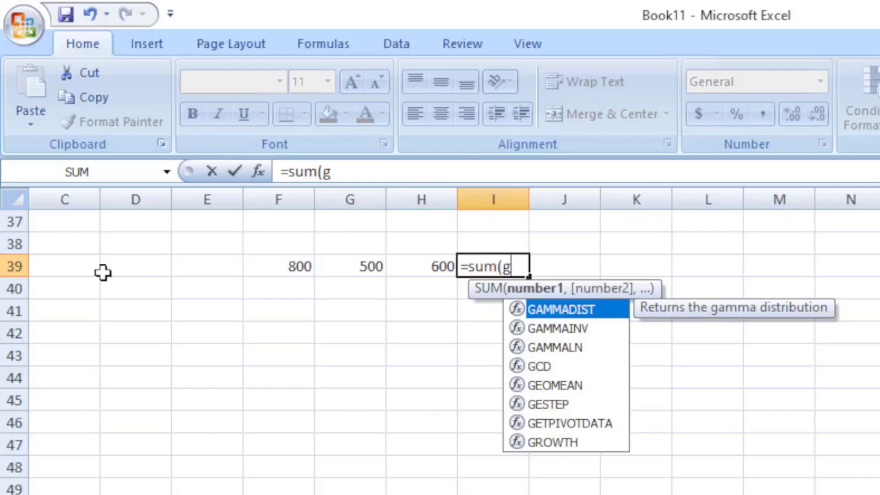
text(39)
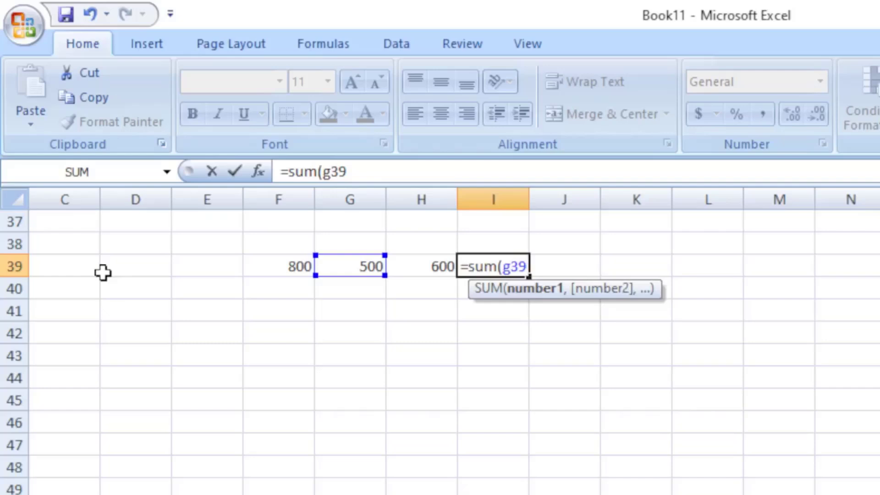
text(:)
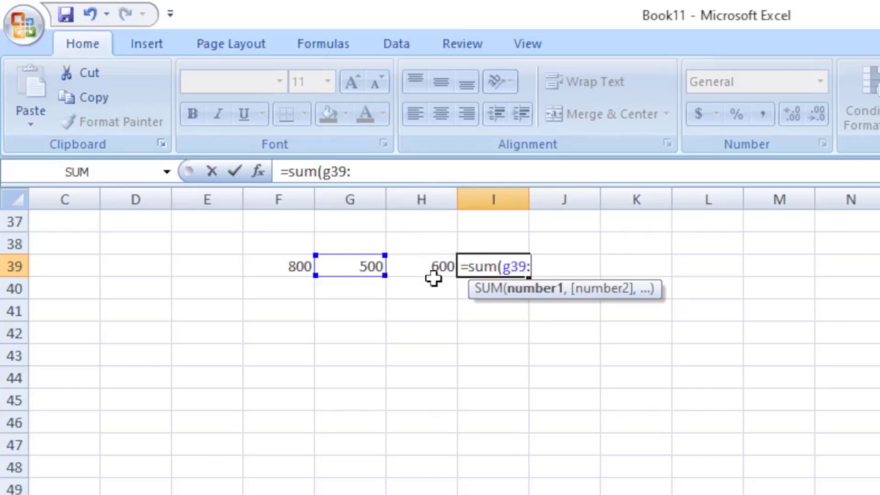
text(h)
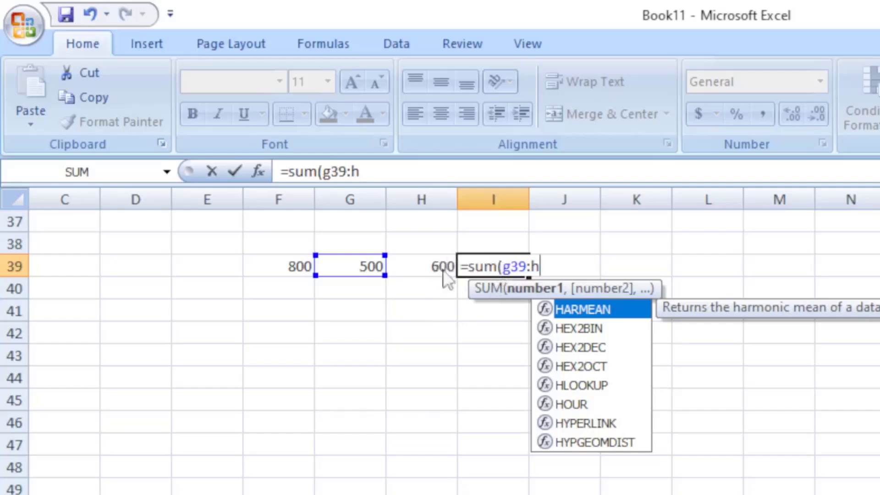
text(39)
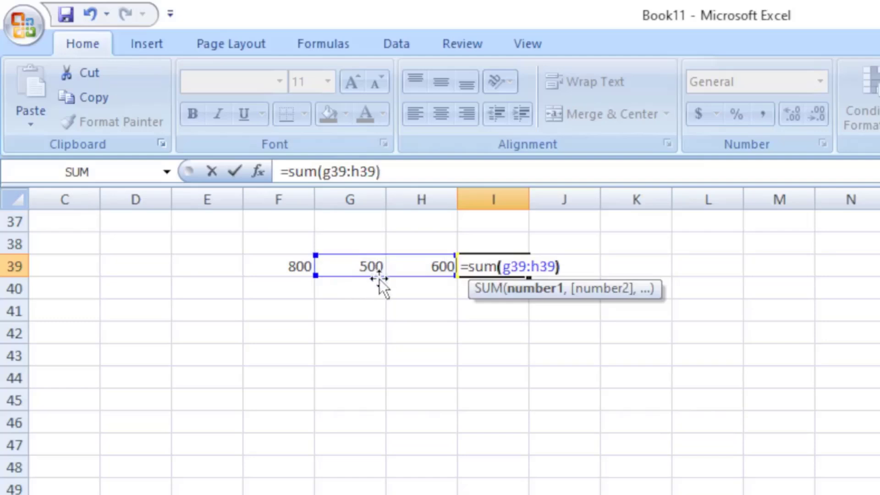
text())
key(Return)
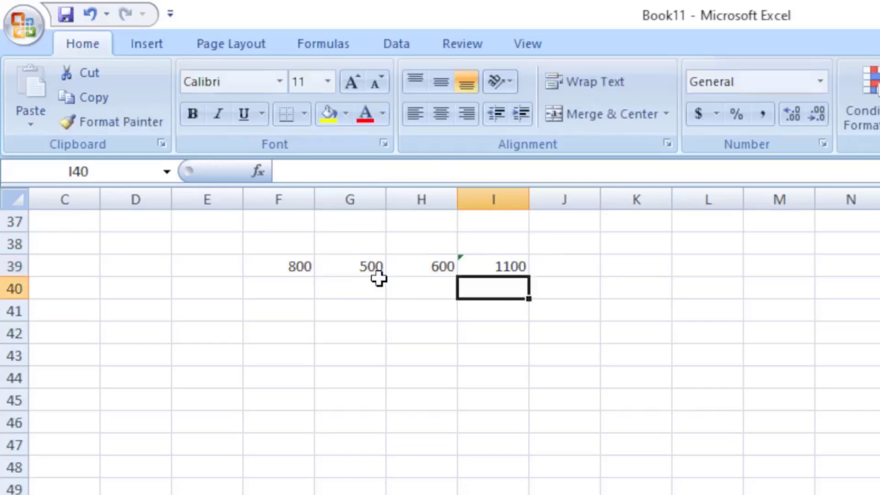
click(509, 371)
click(500, 275)
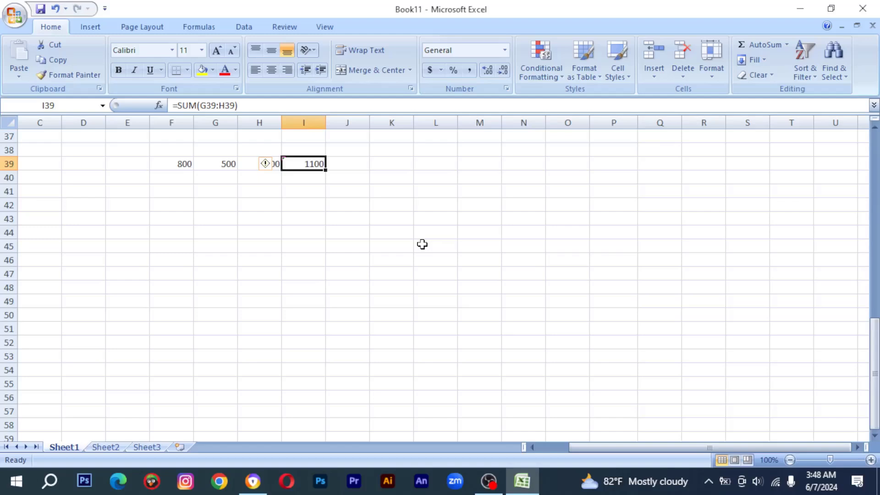
click(400, 230)
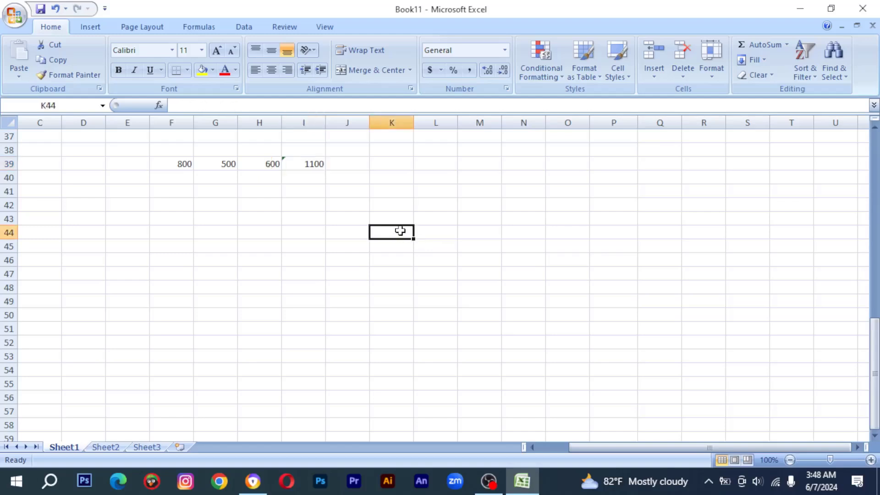